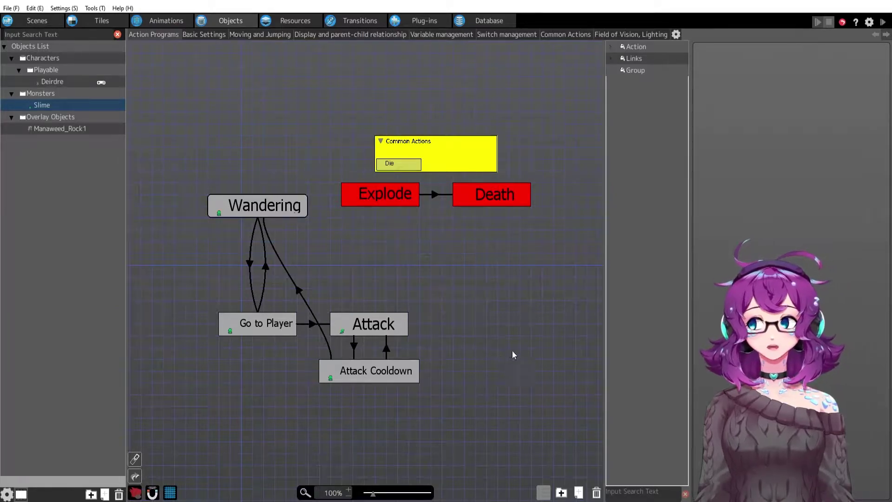
Step: Start a test run and walk the player around until it reaches the slime
double_click(325, 372)
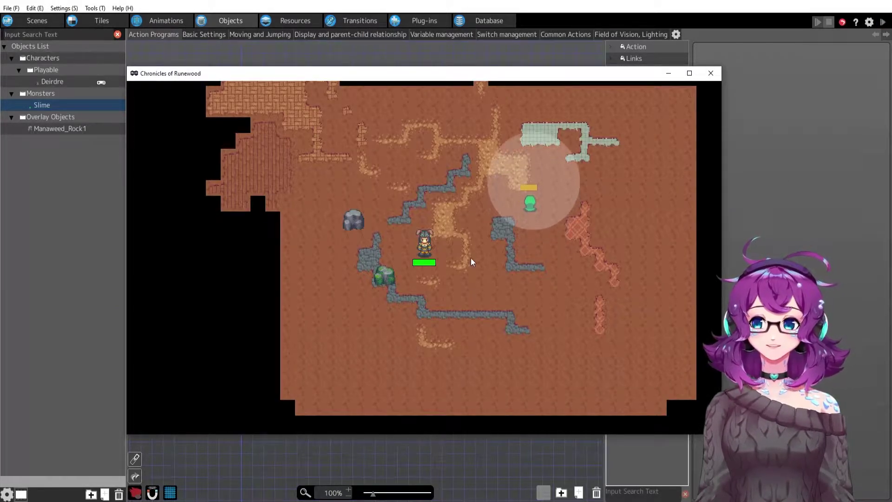
key("Up")
key("Left")
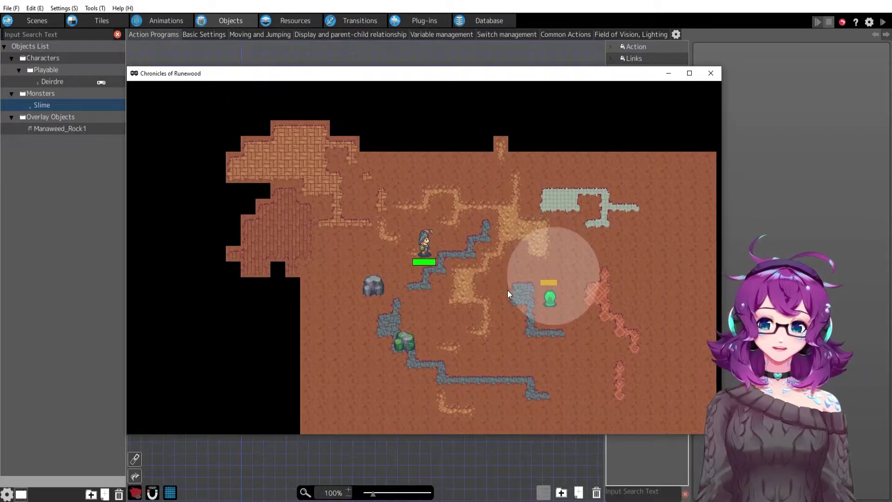
key("Down")
key("Right")
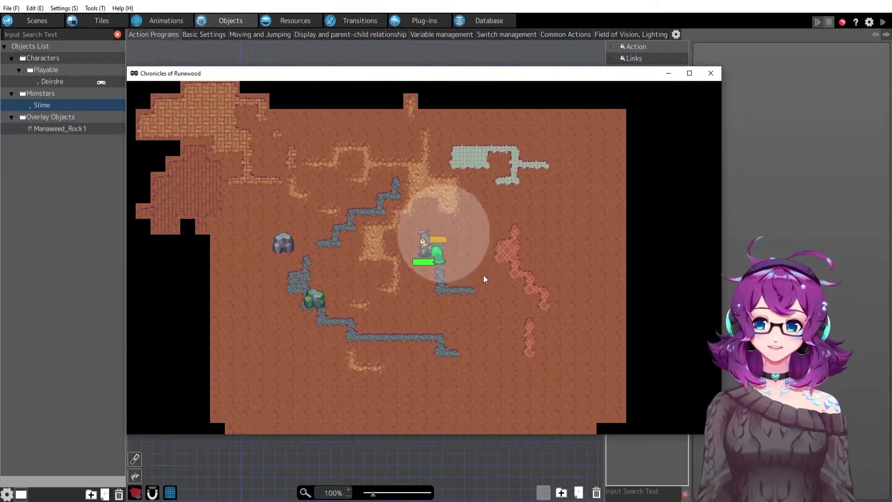
key("Left")
key("Down")
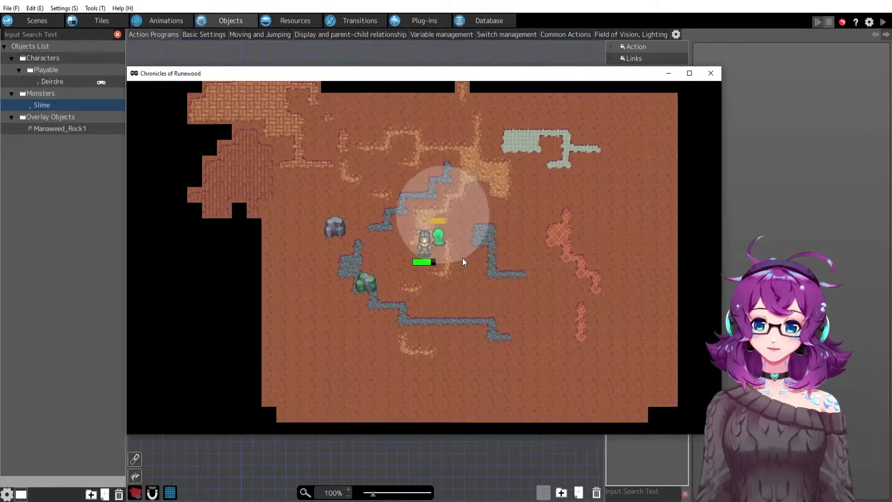
key("Right")
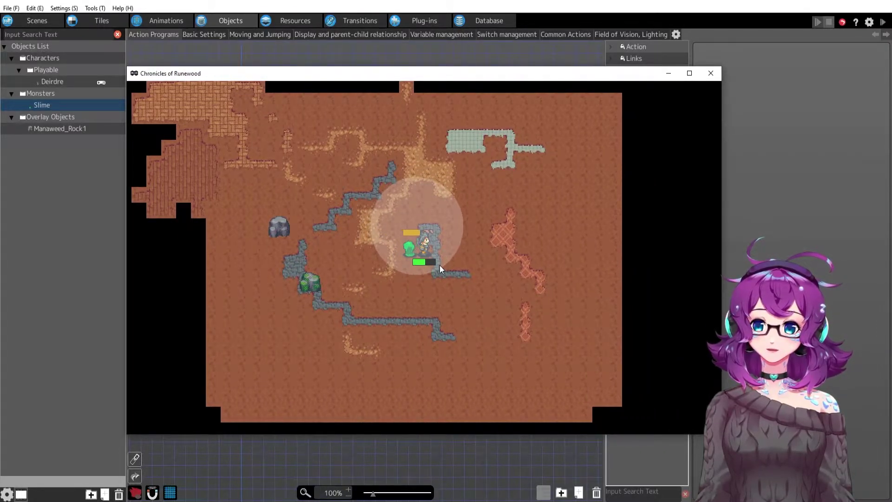
Step: Lead the chasing slime around the map, then close the running game
key("Up")
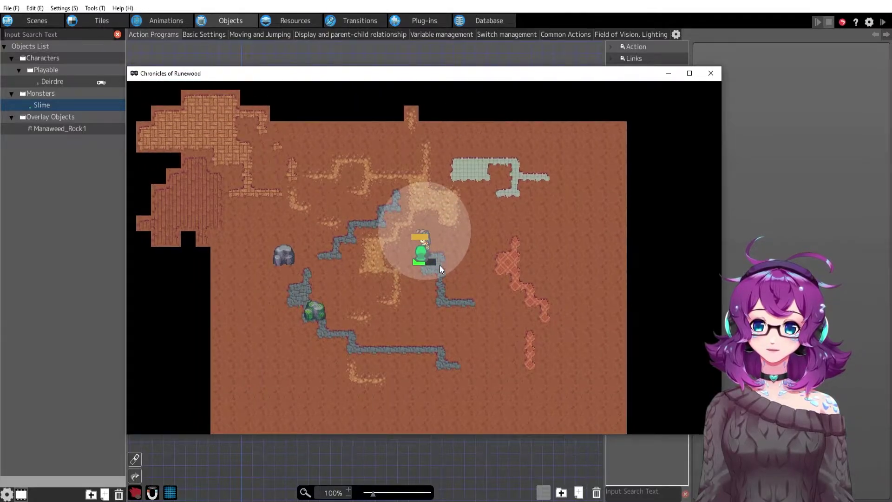
key("Left")
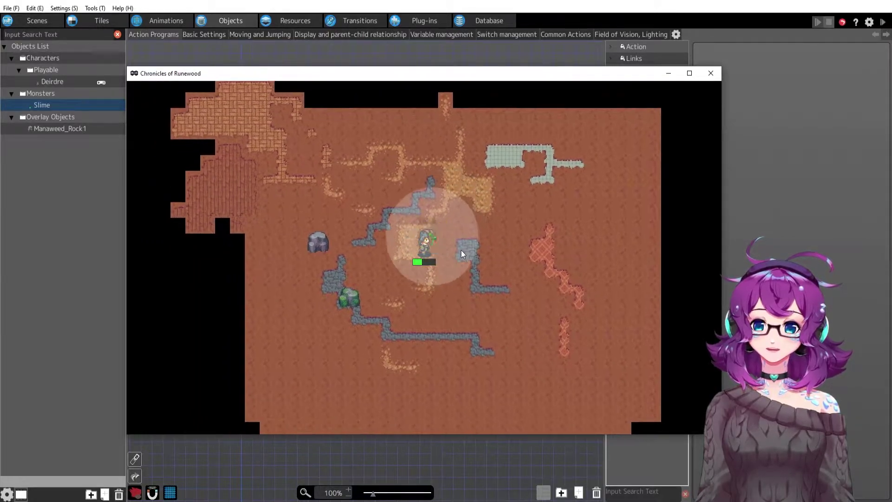
key("Right")
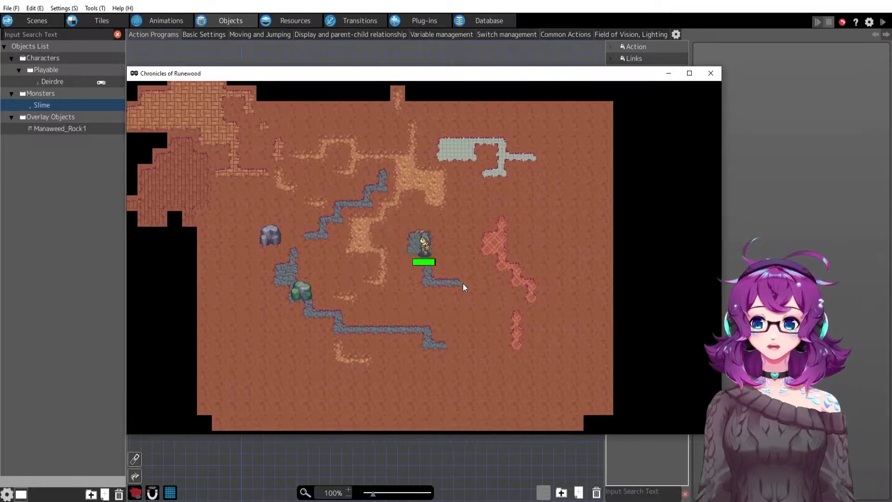
key("Down")
key("Up")
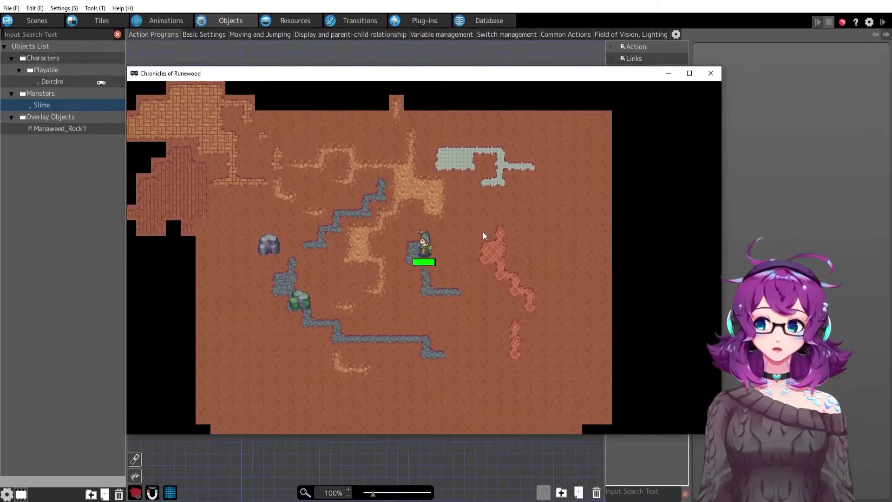
key("Down")
key("Left")
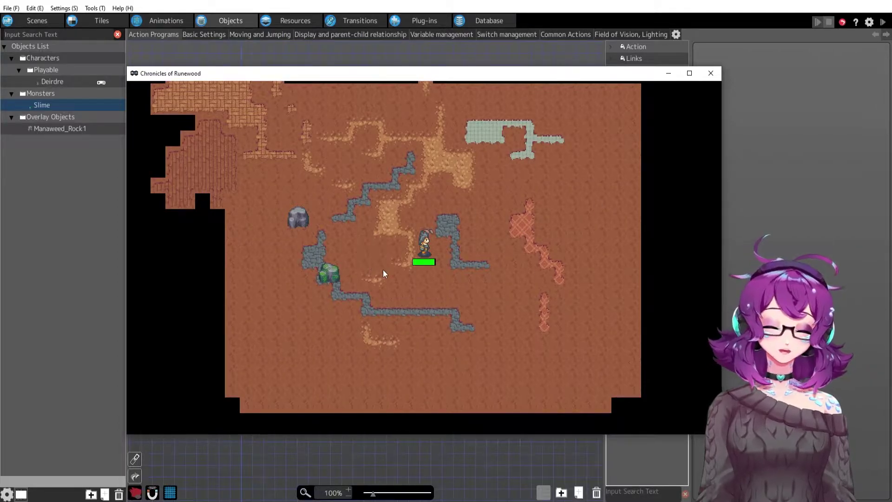
key("Up")
key("Up")
key("Left")
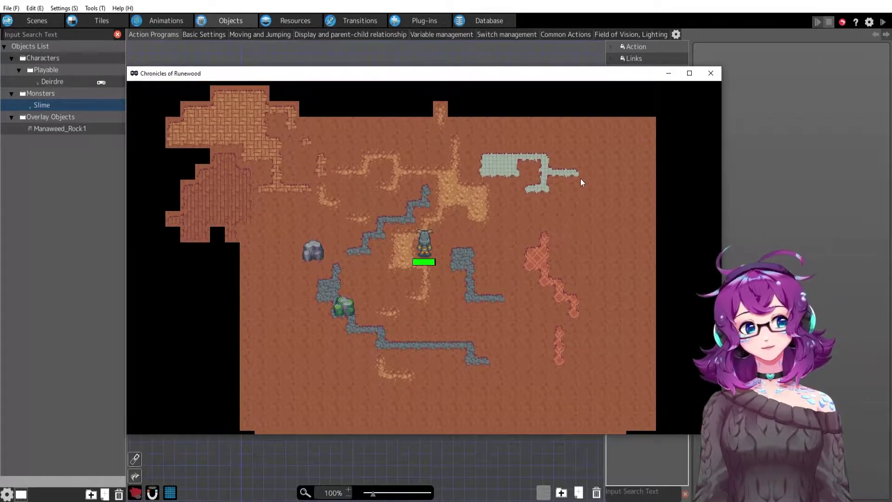
key("Right")
key("Down")
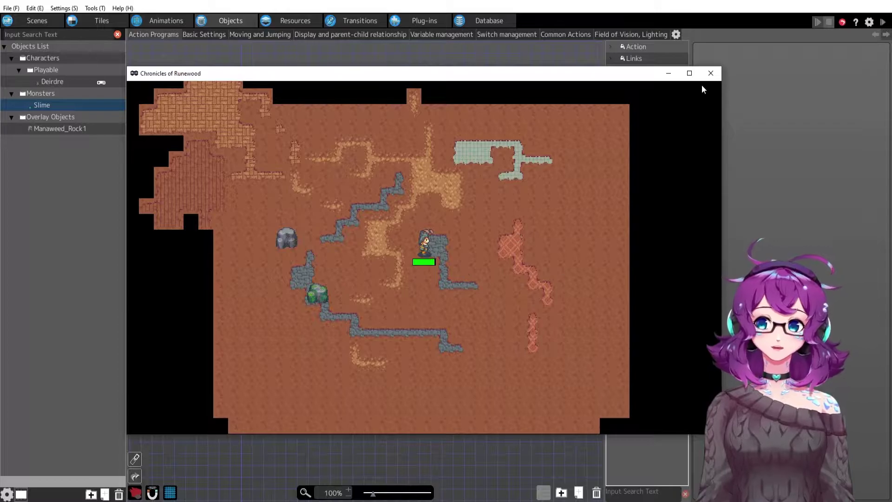
left_click(705, 75)
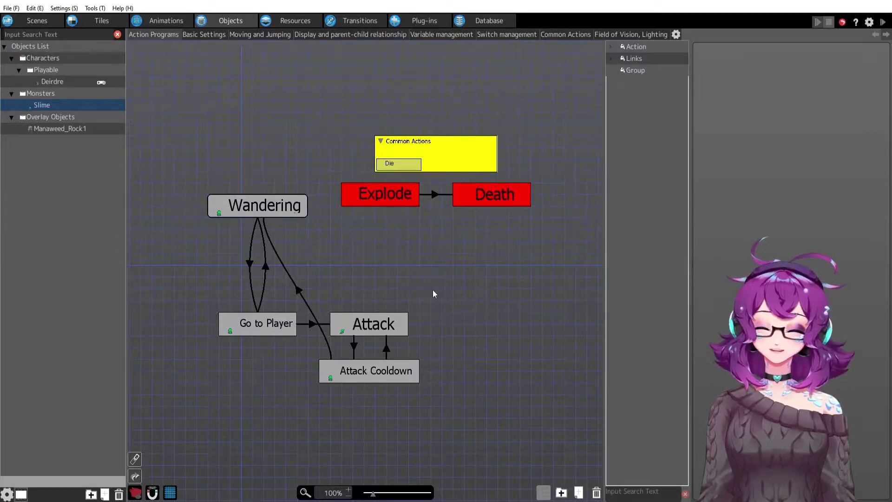
middle_click_drag(433, 291, 444, 290)
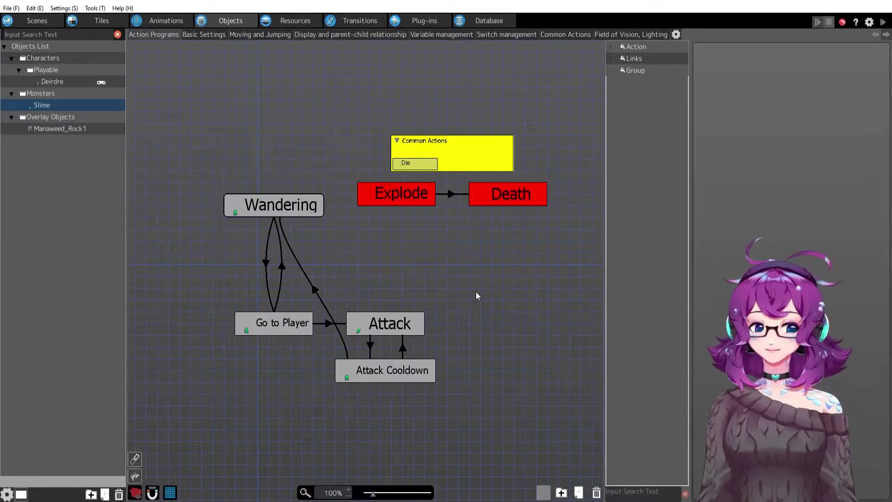
key("F2")
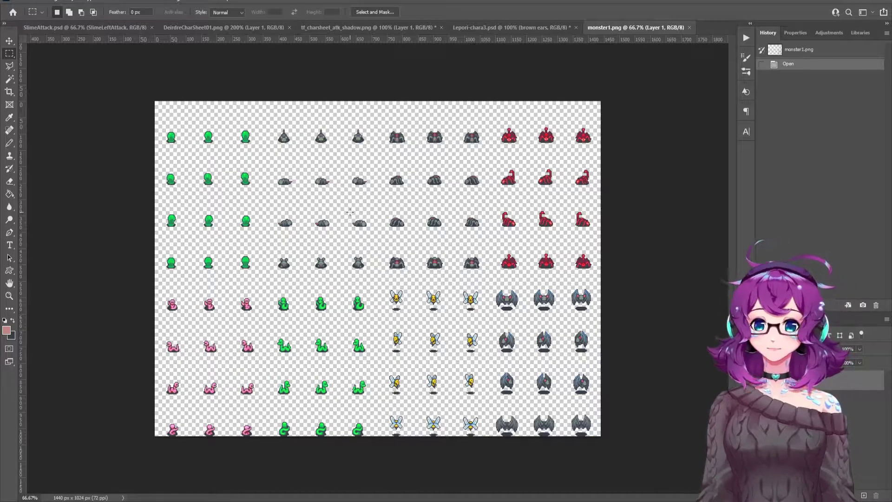
key("ctrl+plus")
key("ctrl+plus")
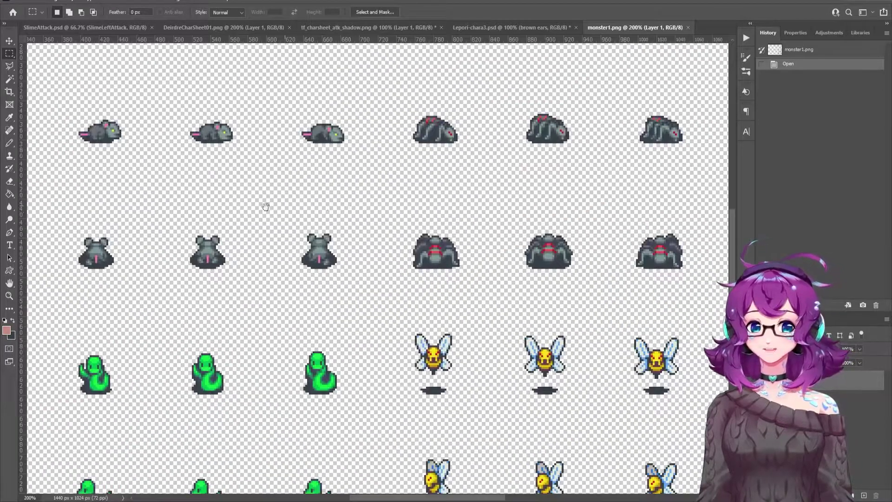
left_click_drag(261, 203, 575, 361)
left_click_drag(357, 250, 476, 289)
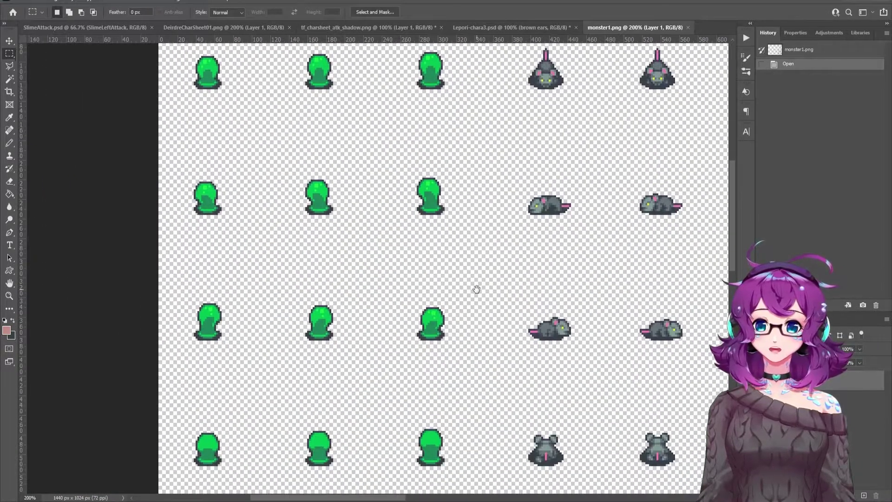
key("ctrl+minus")
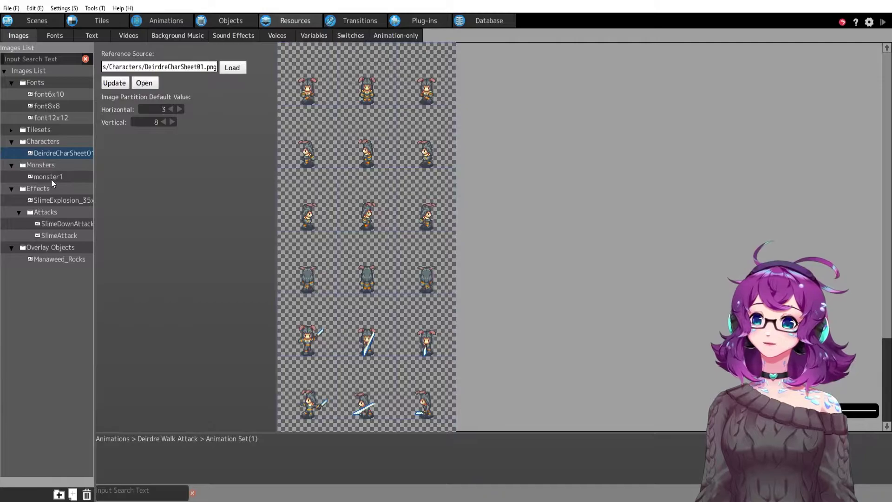
Step: Review the monster1 and DeirdreCharSheet01 sprite sheets, then switch to the Animations editor
left_click(48, 177)
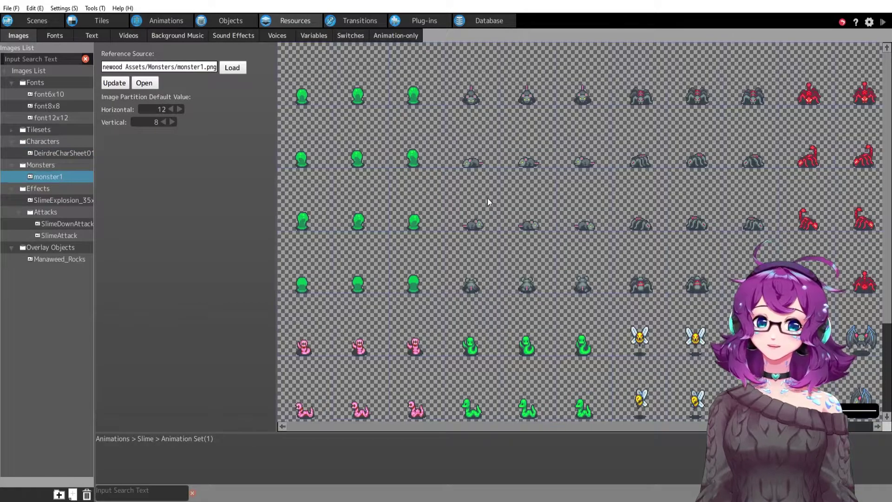
scroll(558, 210, "down", 1)
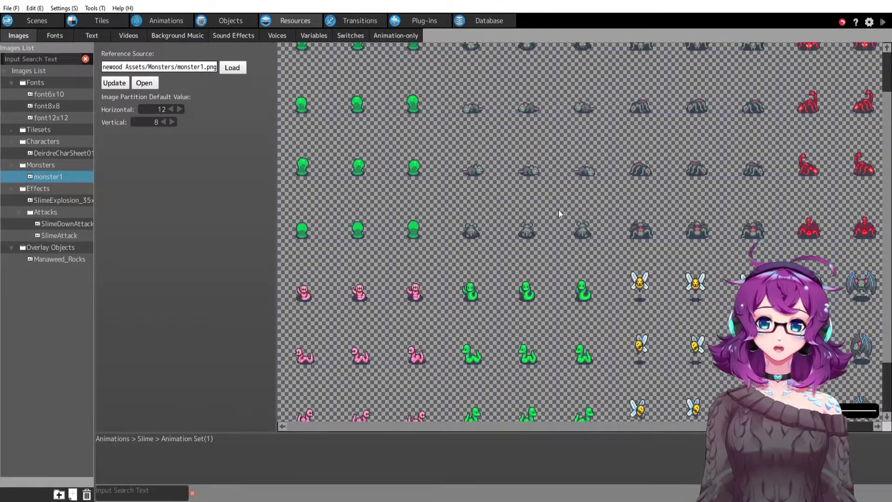
scroll(559, 218, "up", 2)
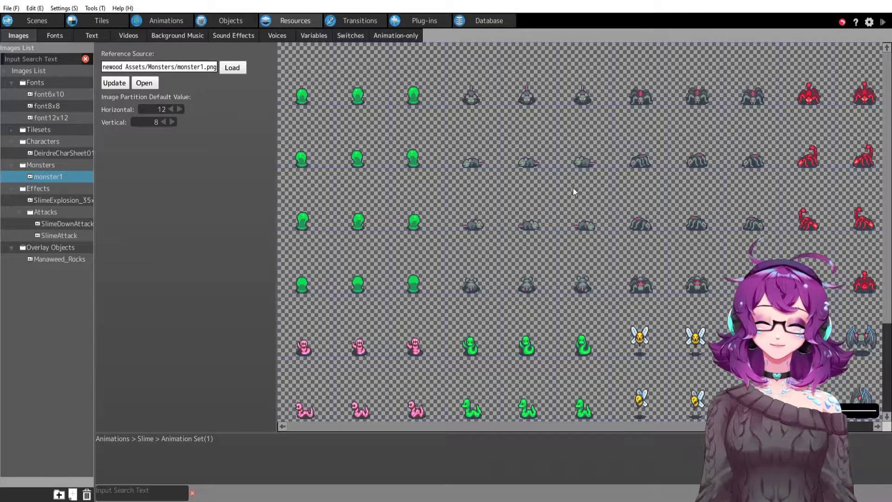
left_click(78, 155)
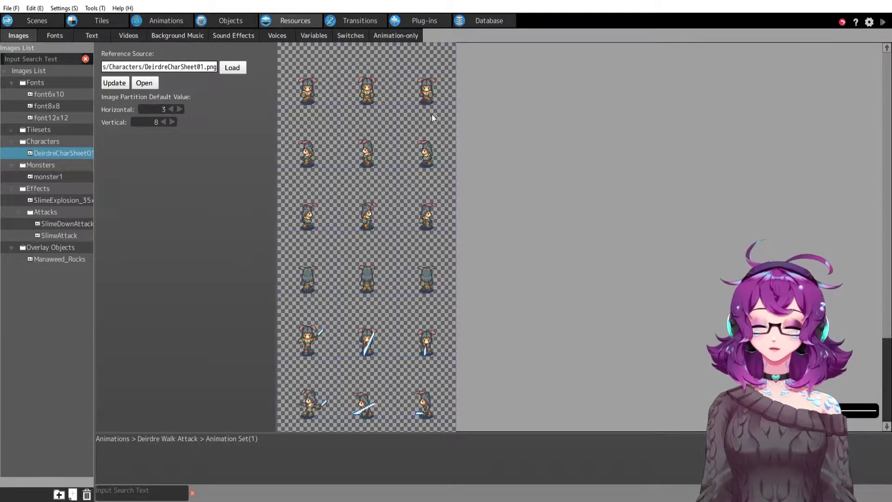
scroll(425, 204, "down", 3)
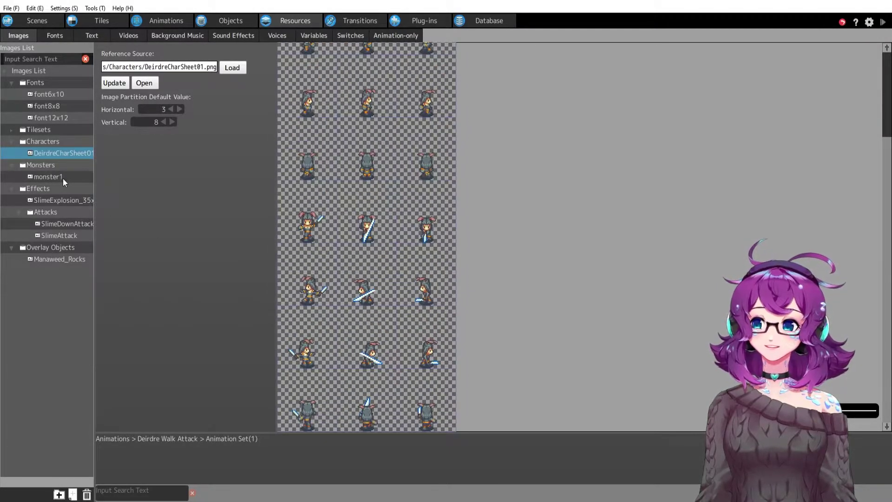
left_click(62, 178)
scroll(527, 199, "down", 1)
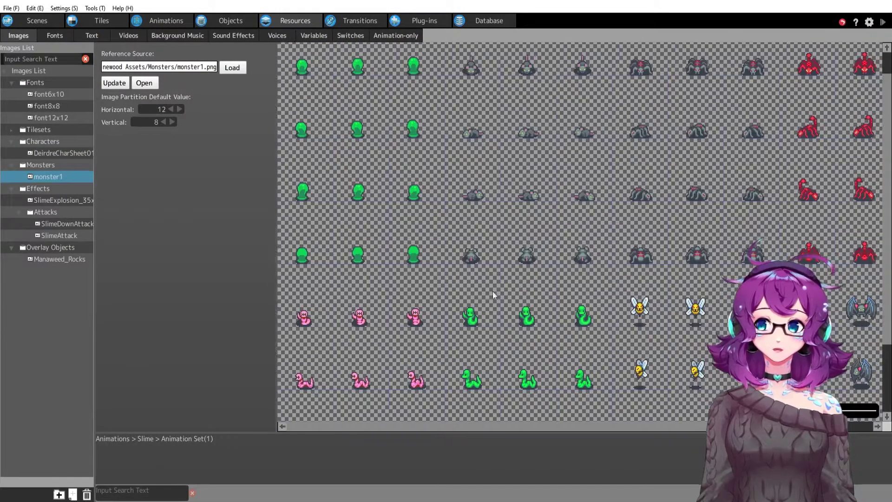
scroll(564, 258, "up", 1)
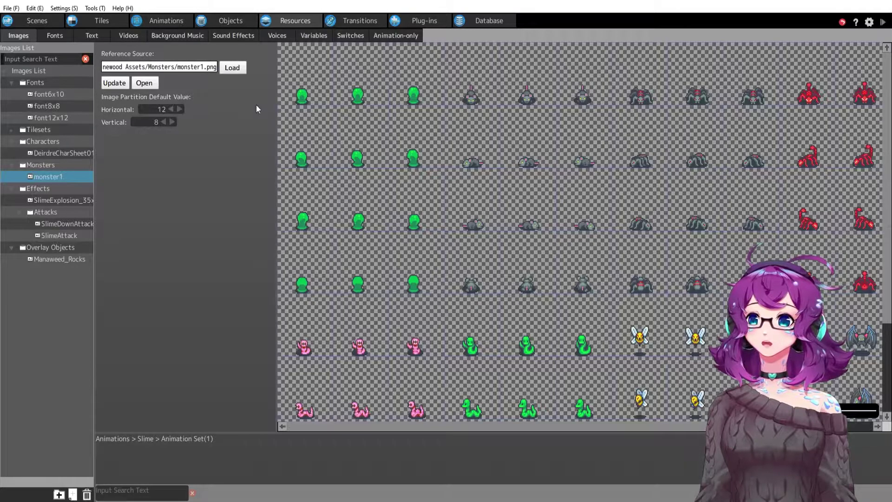
left_click(163, 22)
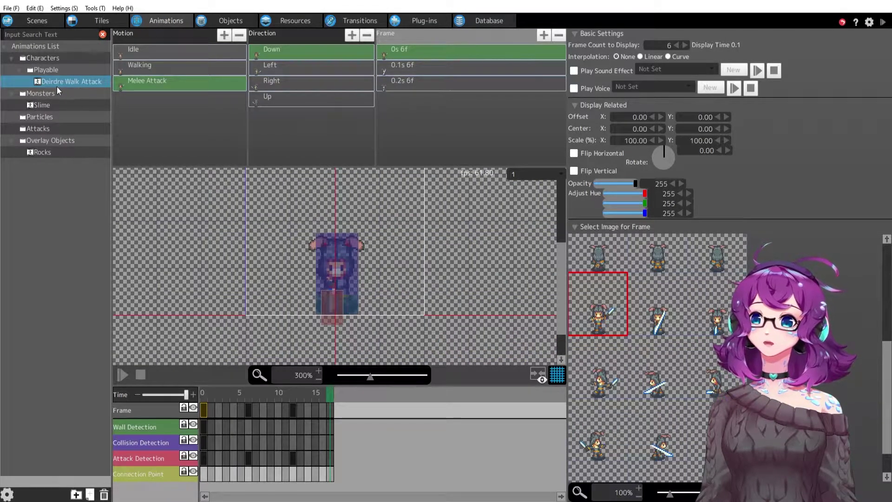
Step: In the Slime animation, review its motions and delete the unused Rat motion
left_click(43, 106)
left_click(156, 51)
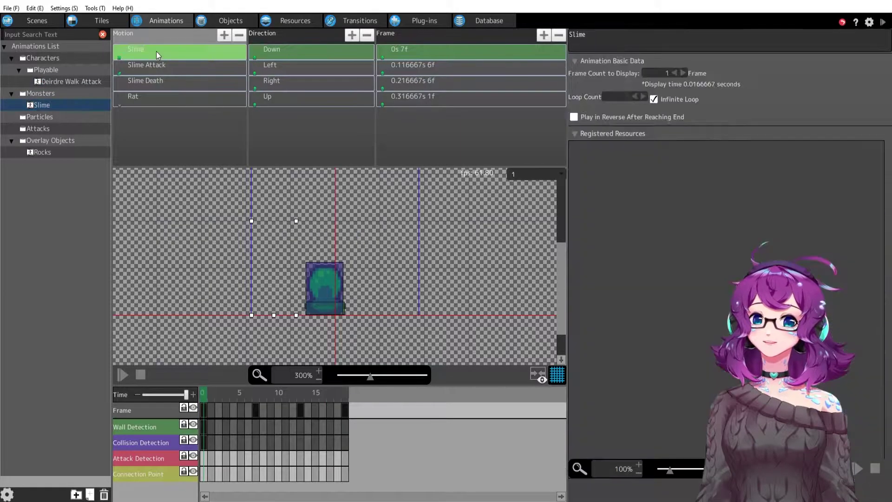
left_click(193, 68)
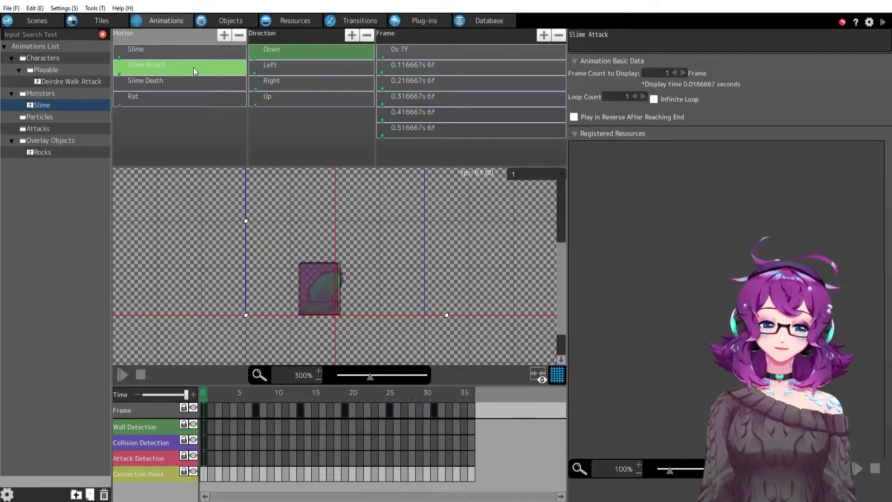
left_click(193, 83)
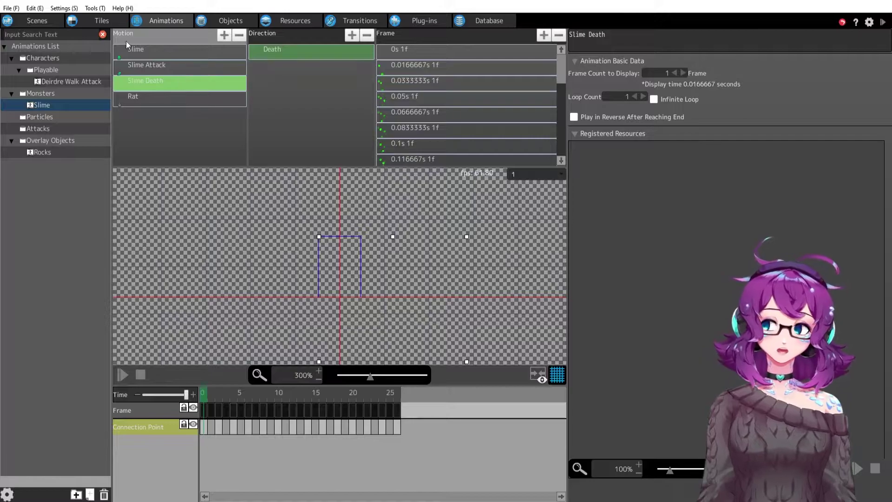
left_click(166, 100)
scroll(465, 302, "down", 2)
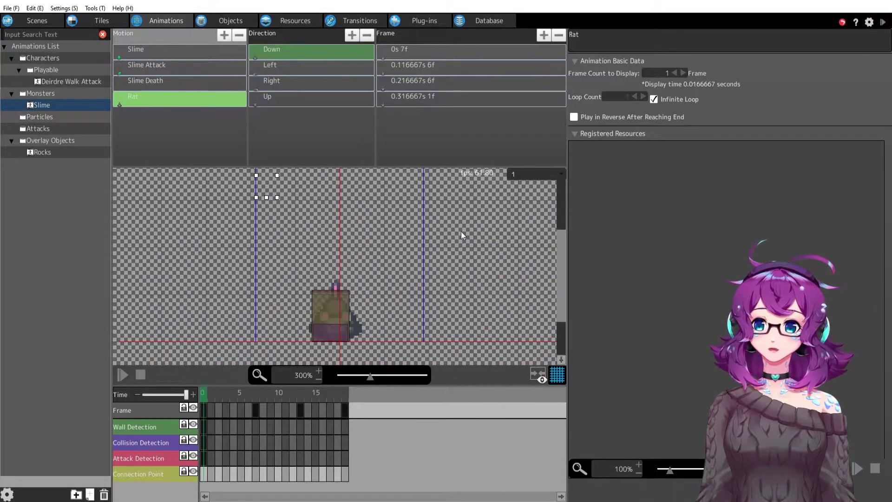
scroll(464, 246, "down", 2)
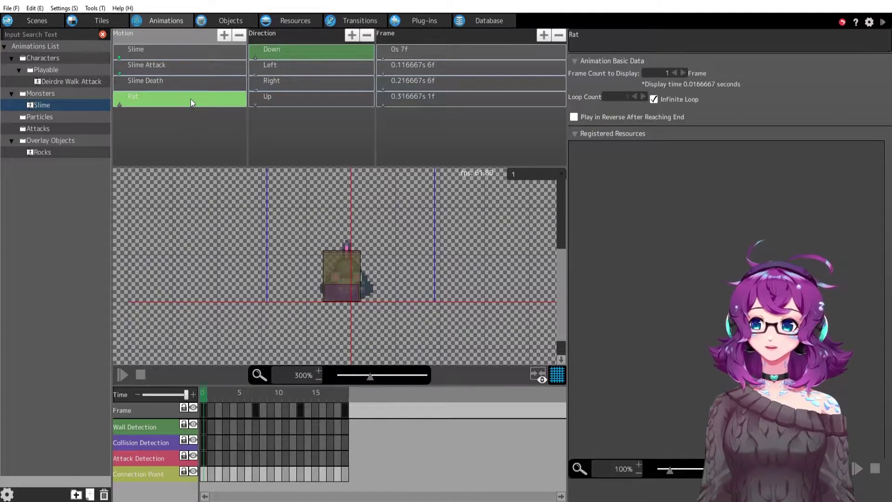
left_click(238, 36)
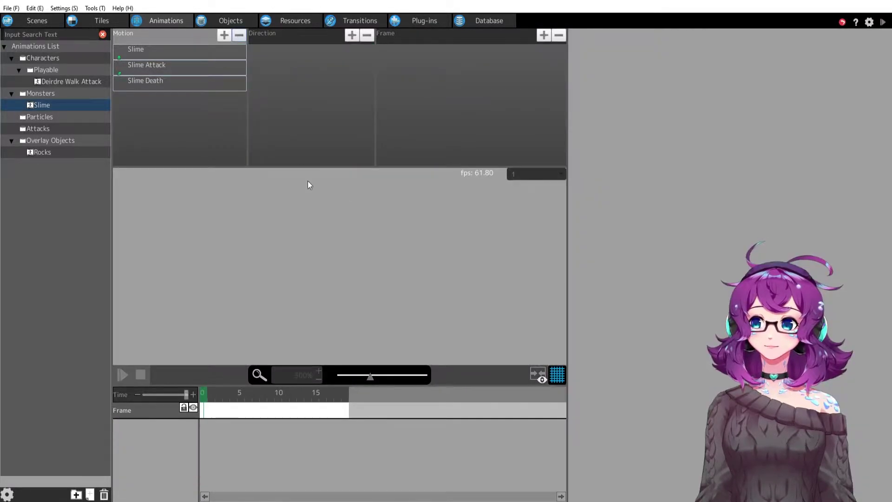
Step: Preview the remaining Slime, Slime Attack and Slime Death motions and check direction settings
left_click(142, 55)
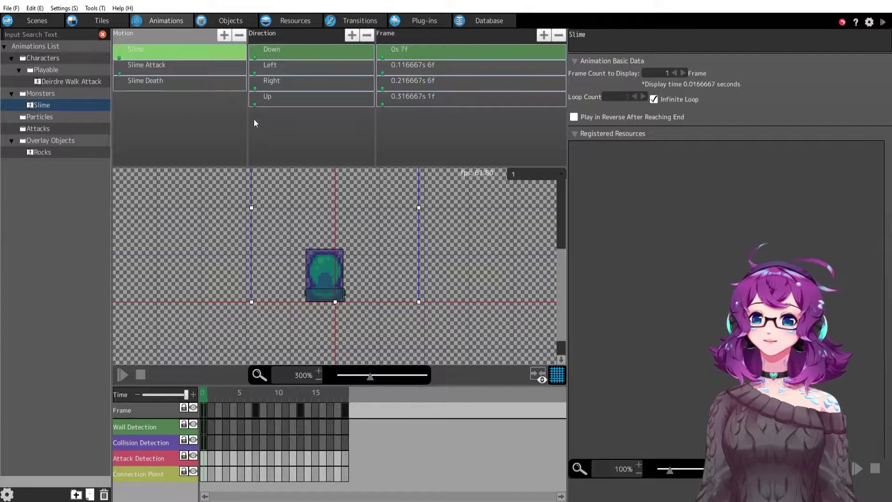
left_click(169, 64)
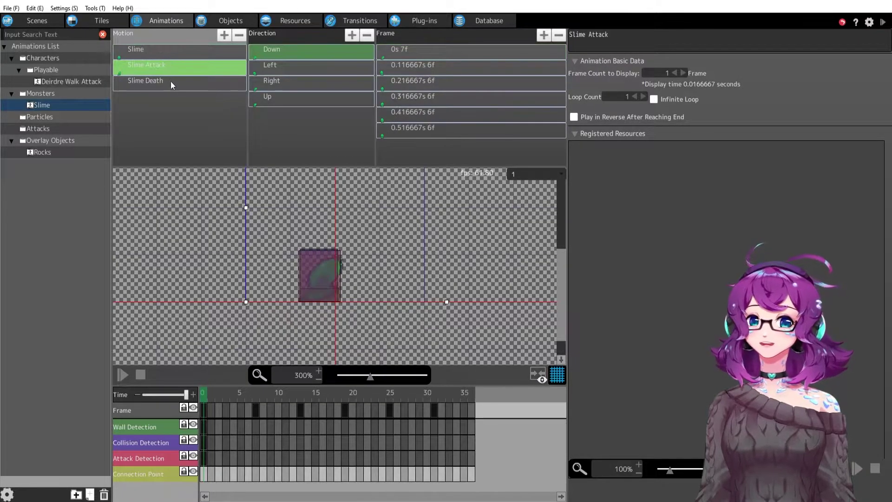
left_click(171, 81)
left_click(170, 52)
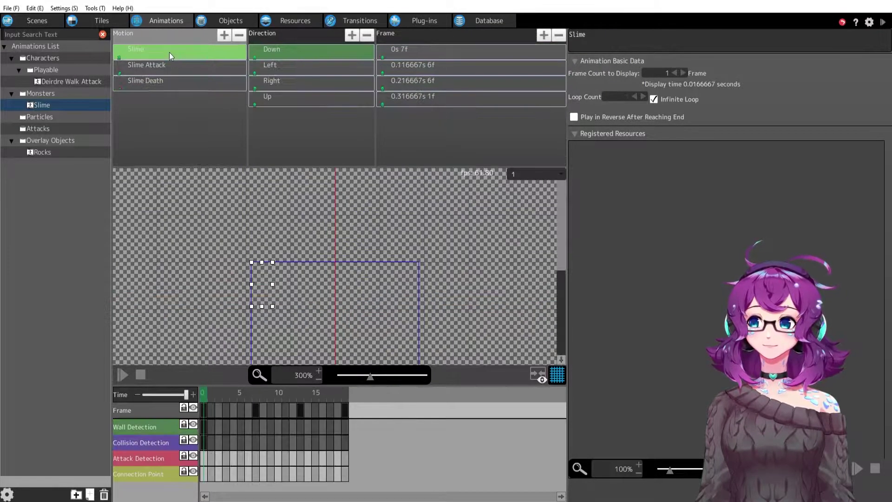
left_click(286, 51)
left_click(231, 22)
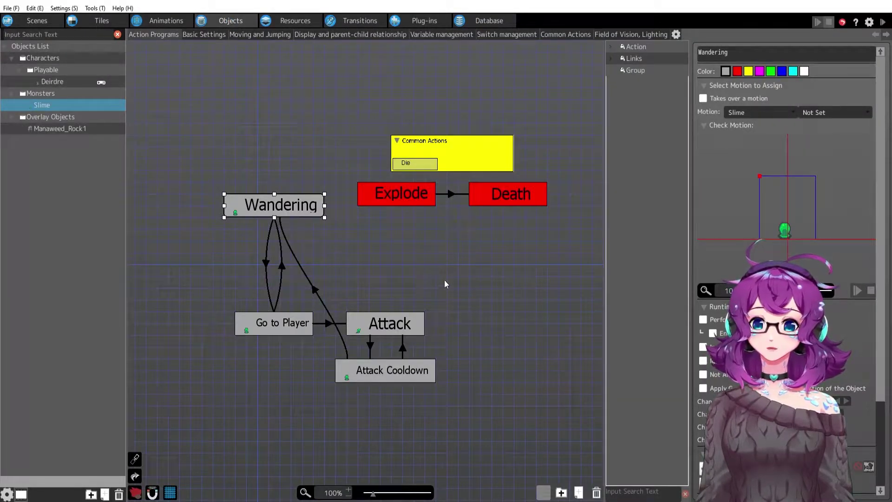
Step: Compare the Slime's Basic Settings with Deirdre's, then launch a test play
left_click_drag(444, 285, 469, 271)
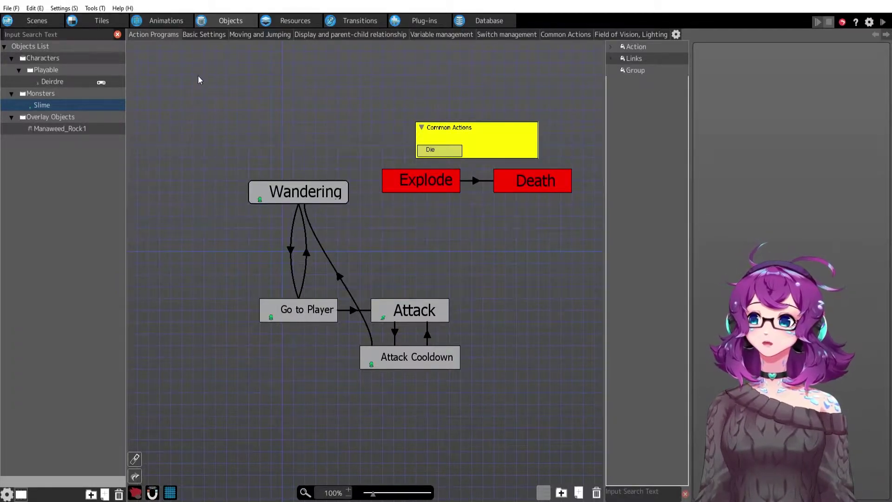
left_click(197, 36)
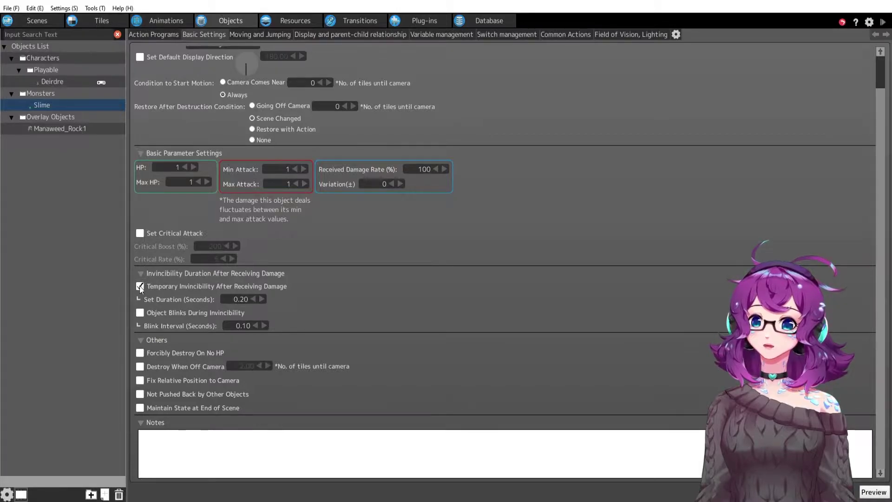
left_click(62, 83)
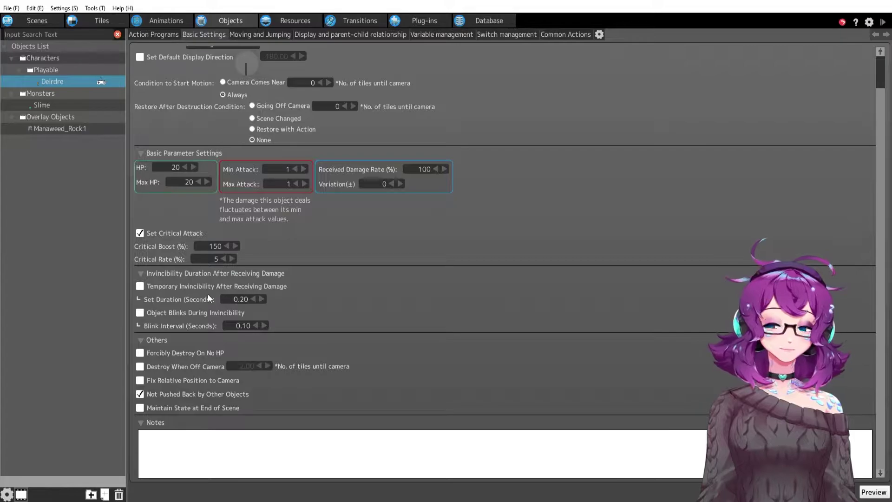
left_click(46, 106)
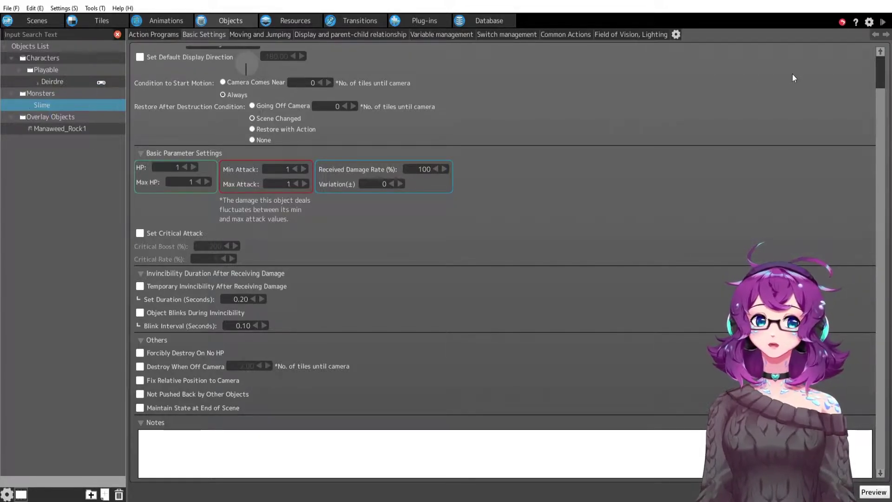
left_click(884, 22)
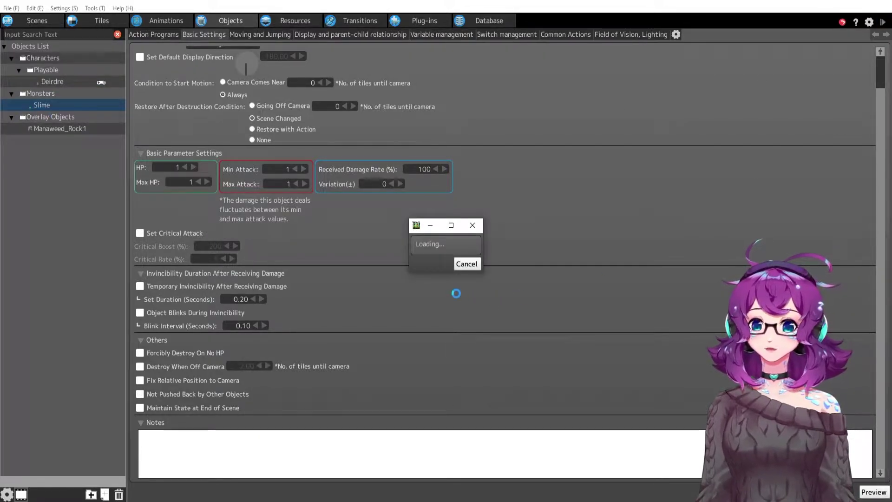
Step: Walk the character right to the slime and back left, then close the preview
key("Right")
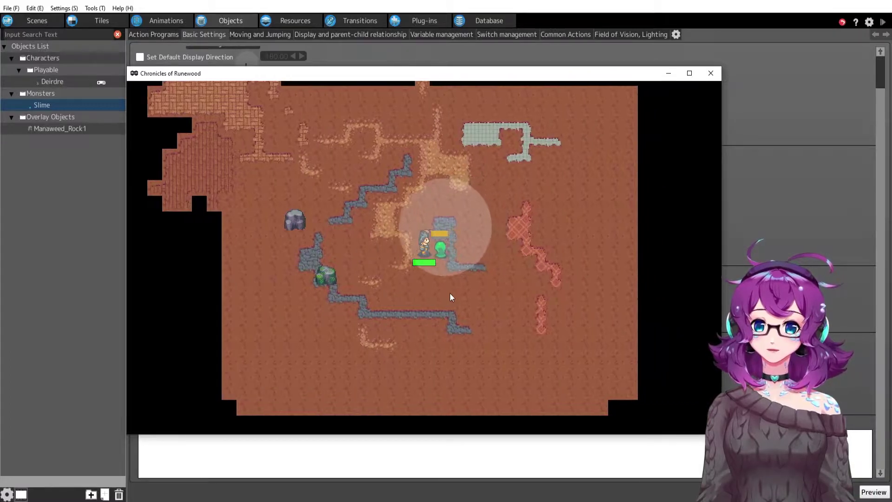
key("Left")
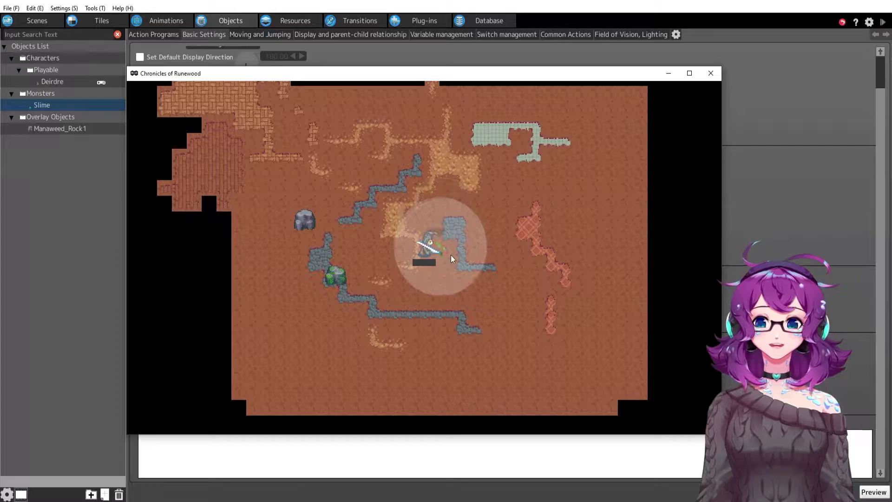
left_click(711, 74)
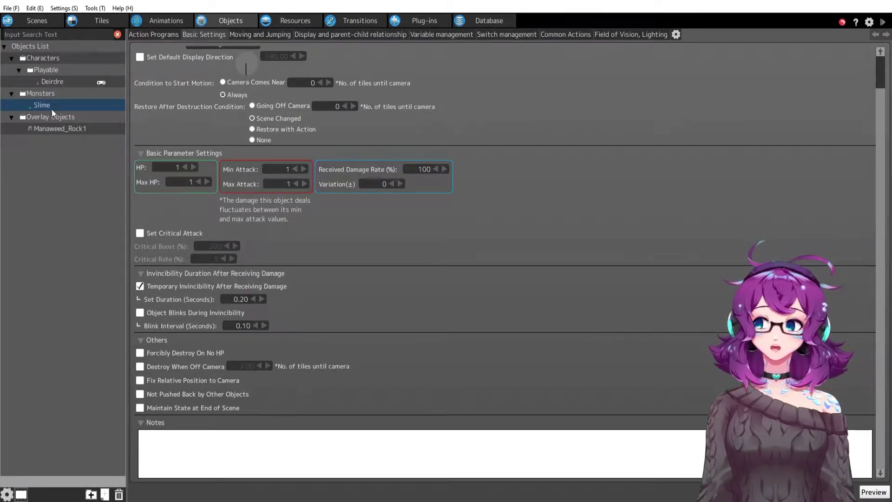
Step: In Deirdre's action program, nudge the Melee Attack Common Actions box right and down
left_click(60, 84)
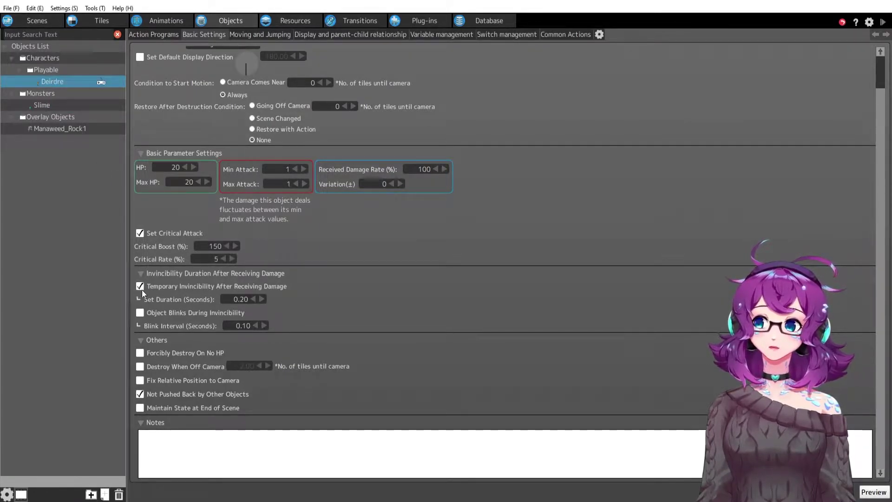
left_click(164, 36)
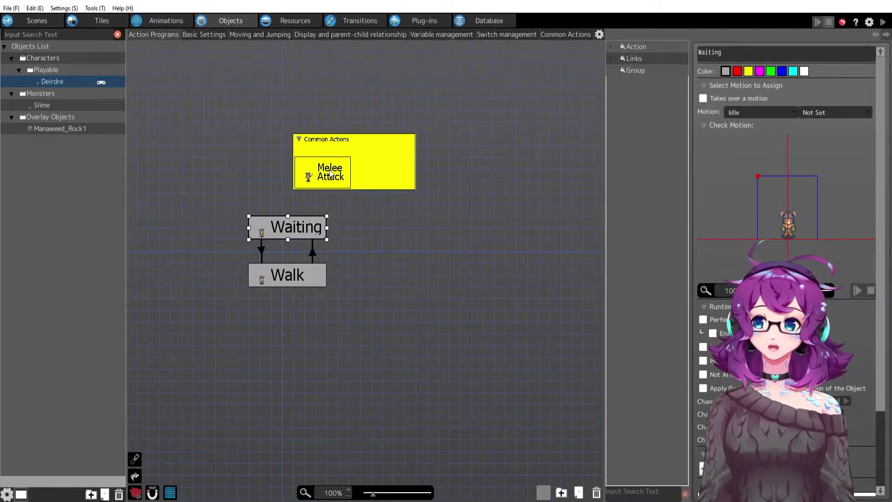
left_click_drag(330, 174, 327, 176)
left_click_drag(378, 162, 397, 161)
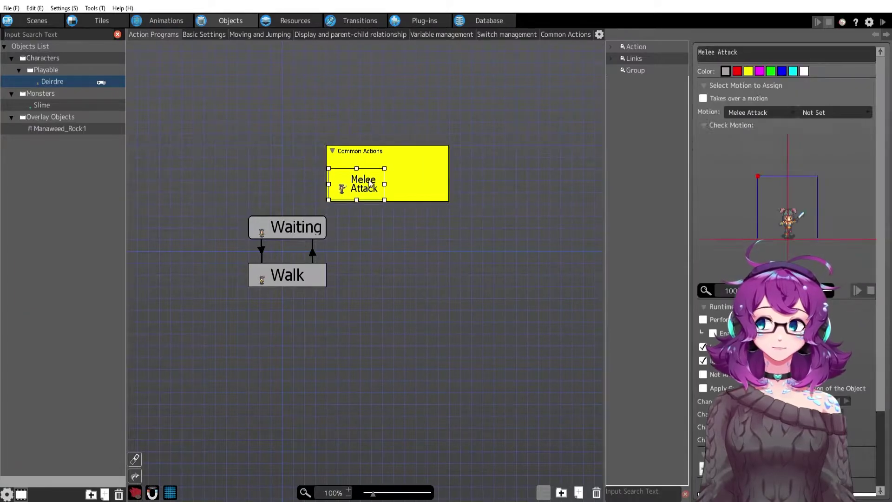
Step: Open the Slime Attack motion and inspect its first frame's settings
left_click(161, 20)
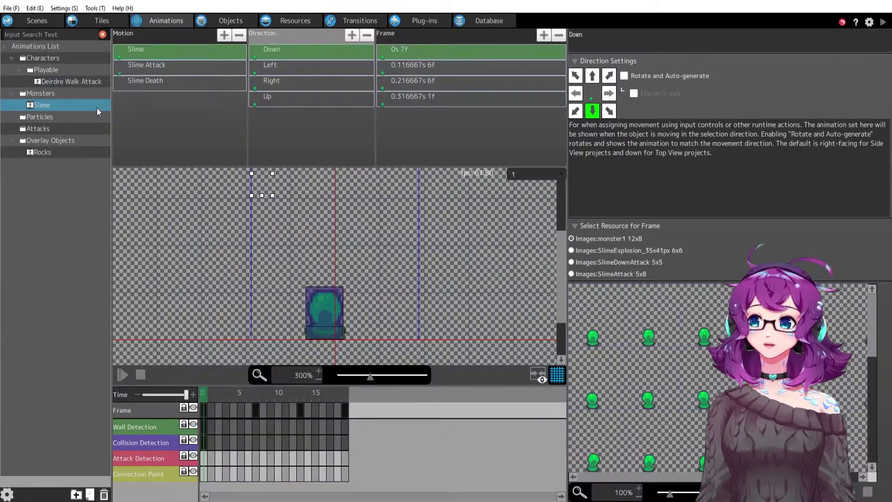
left_click(161, 65)
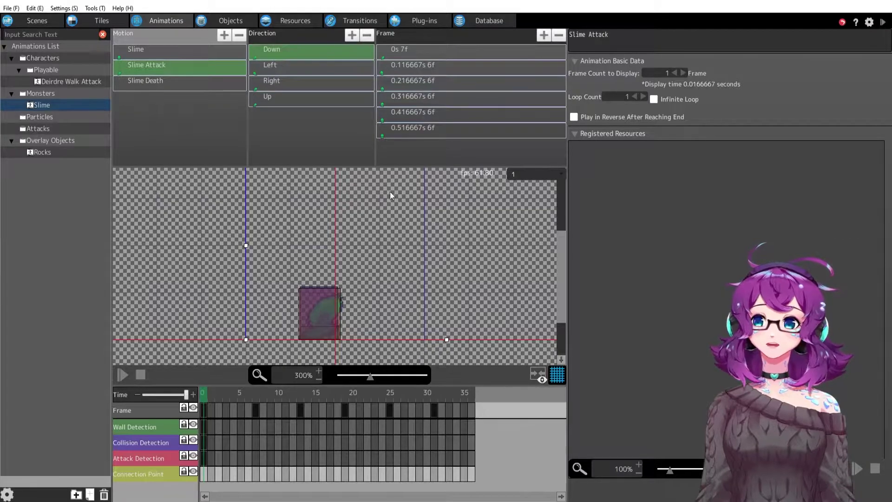
left_click(411, 52)
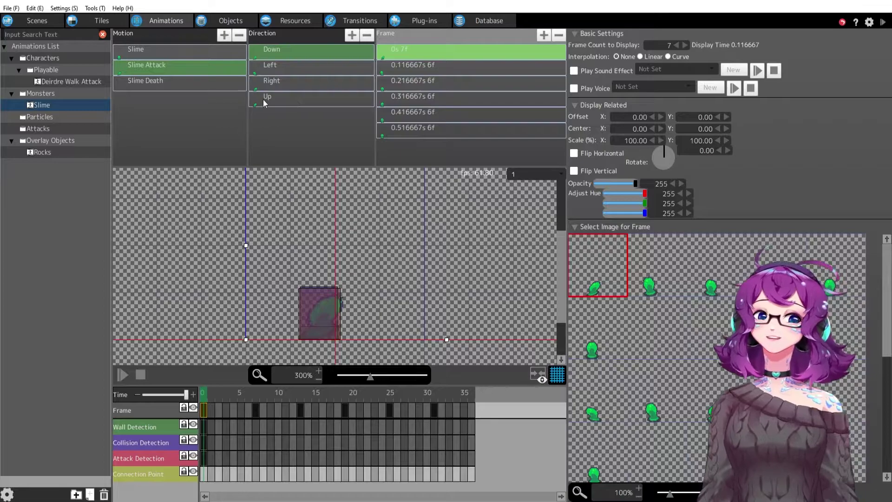
Step: Open Basic Settings and compare the Slime's values against Deirdre's
left_click(221, 20)
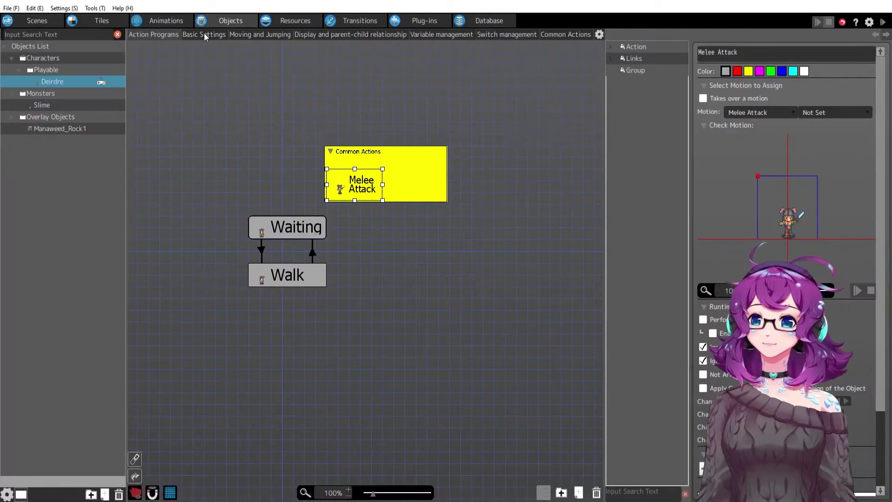
left_click(203, 35)
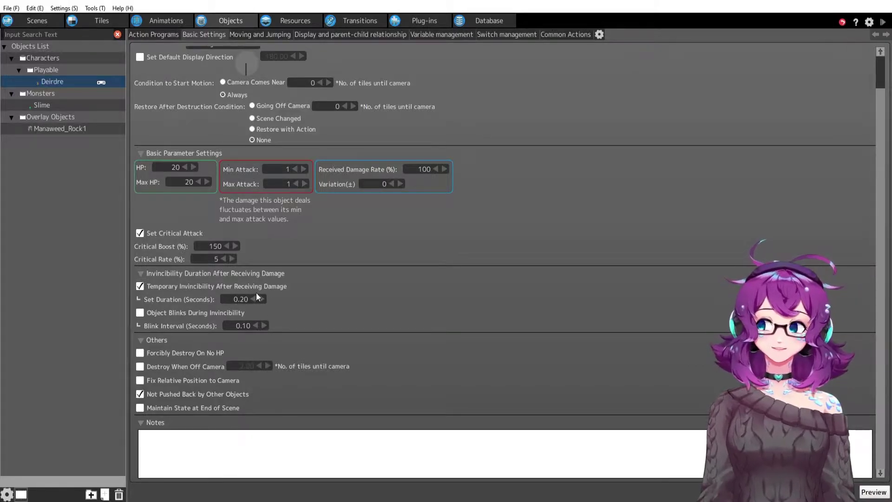
left_click(51, 105)
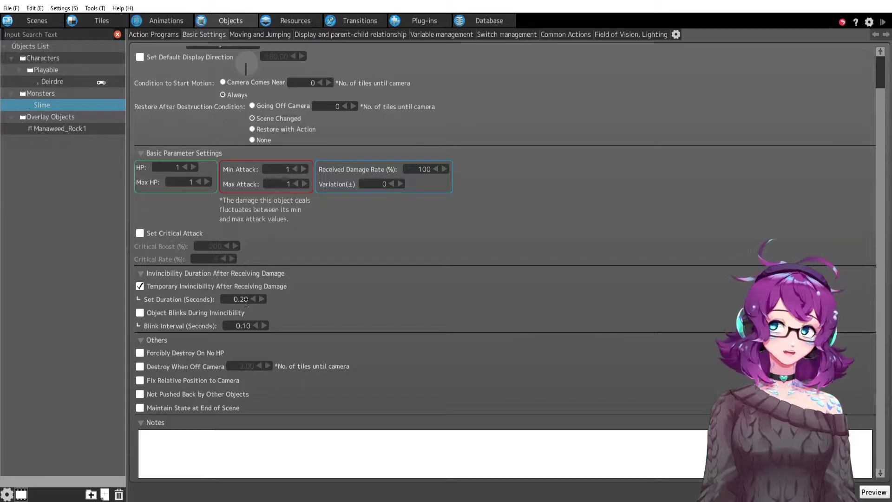
left_click(76, 80)
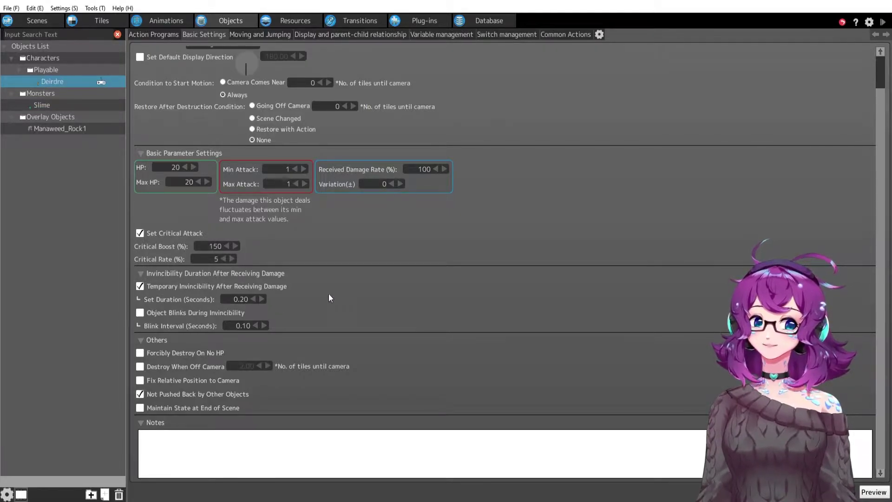
Step: Test-play walking Deirdre up and right to the slime, then close the preview
left_click(883, 22)
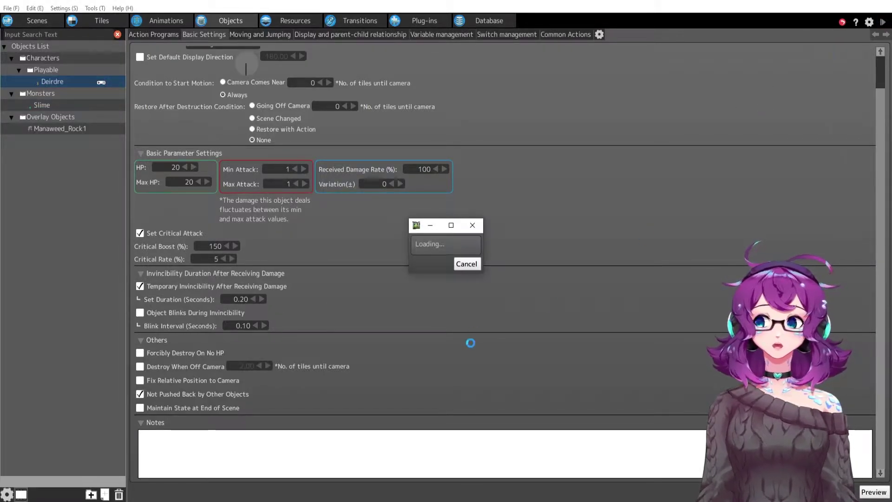
key("Up")
key("Right")
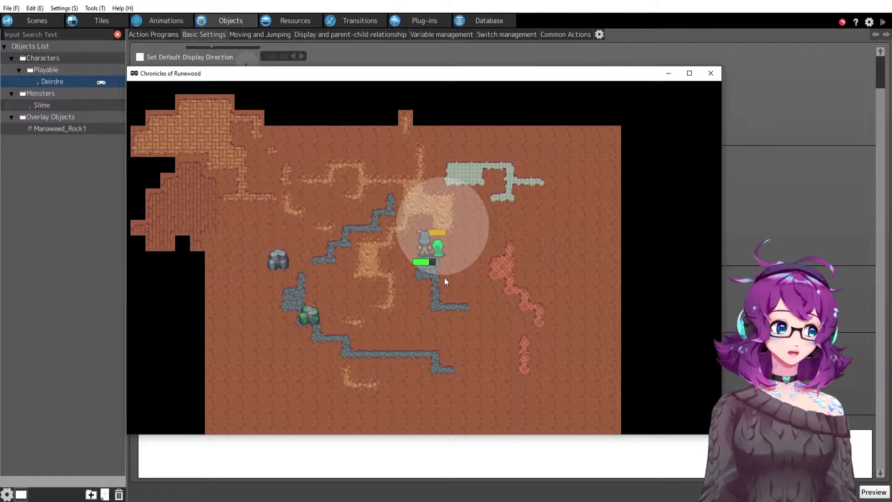
key("Left")
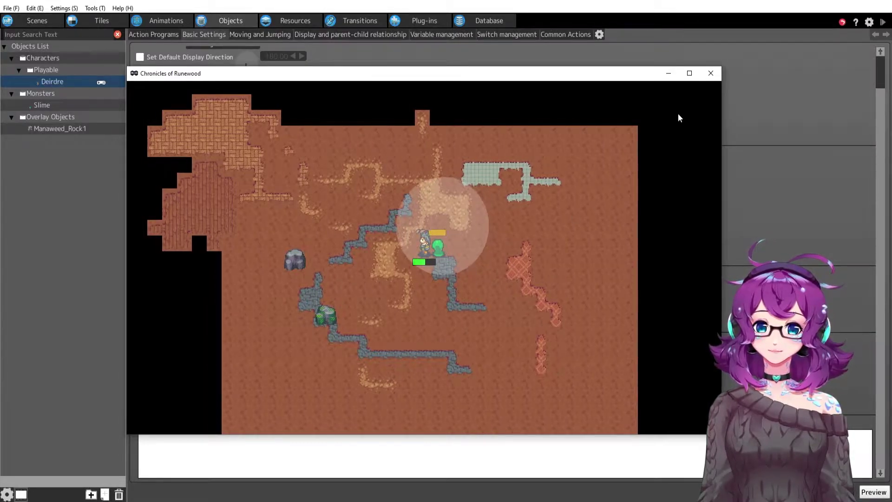
left_click(710, 73)
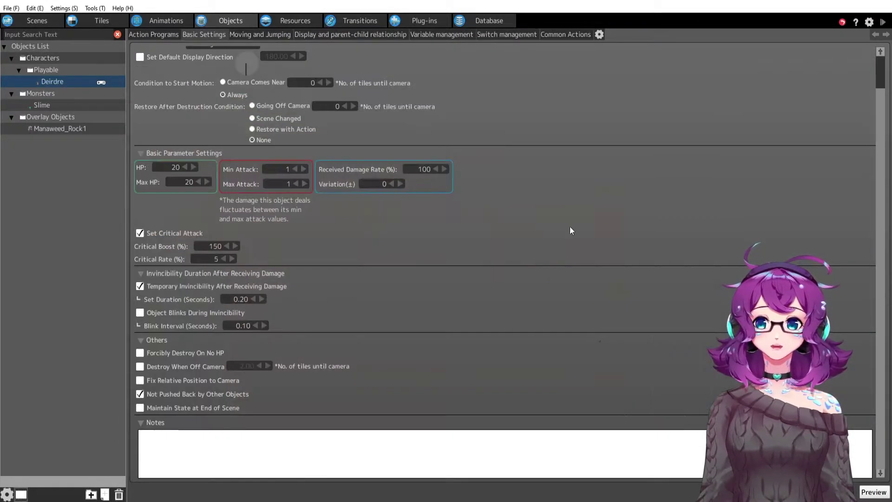
Step: Show the Slime's action program, then open and close its Object Settings
left_click(74, 107)
left_click(177, 33)
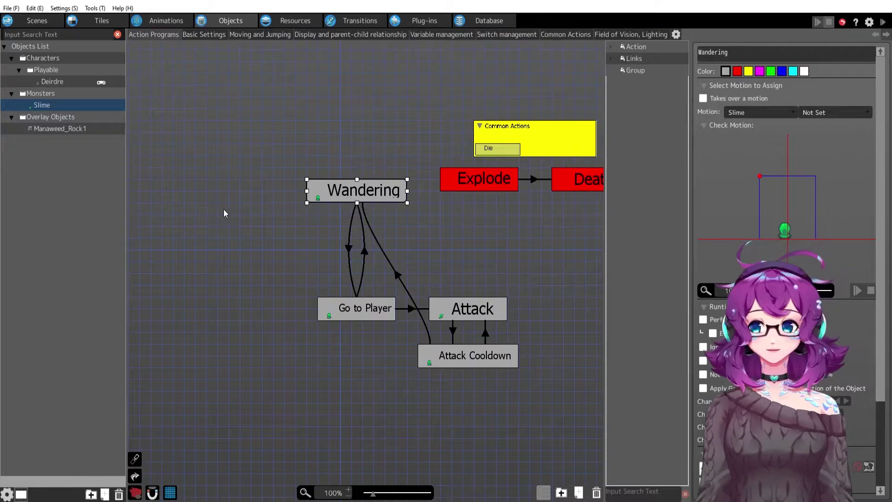
right_click(46, 106)
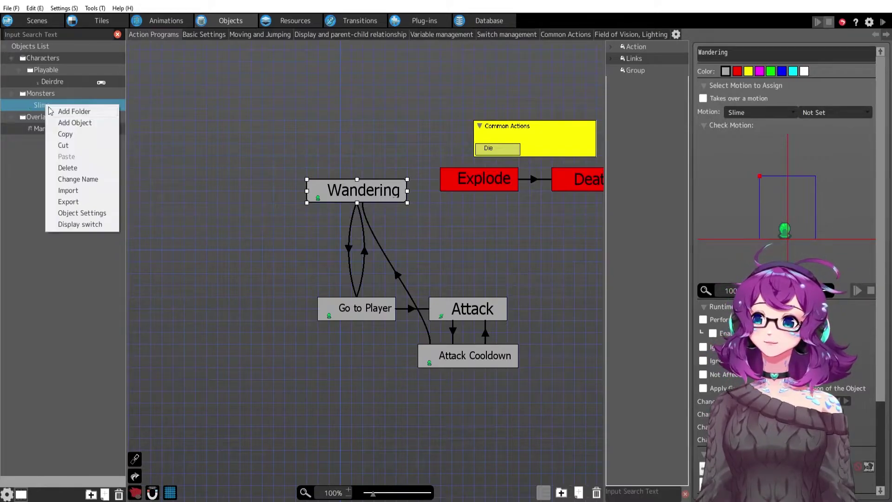
left_click(86, 213)
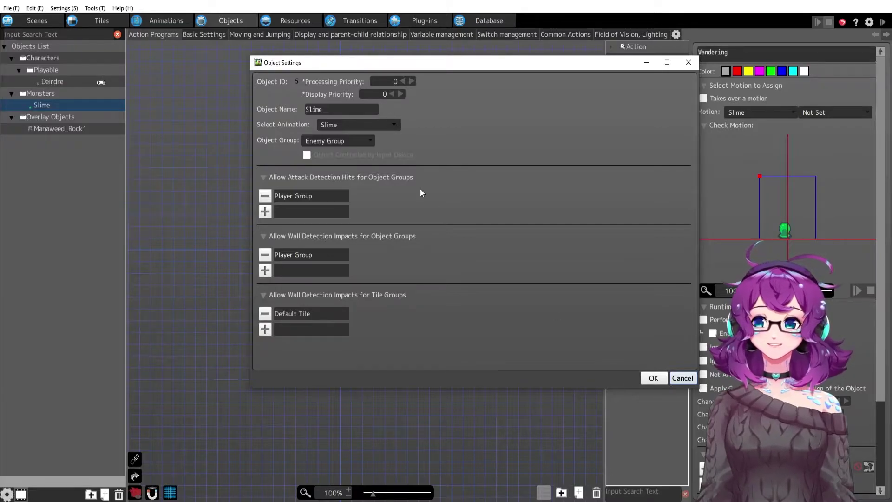
left_click(681, 378)
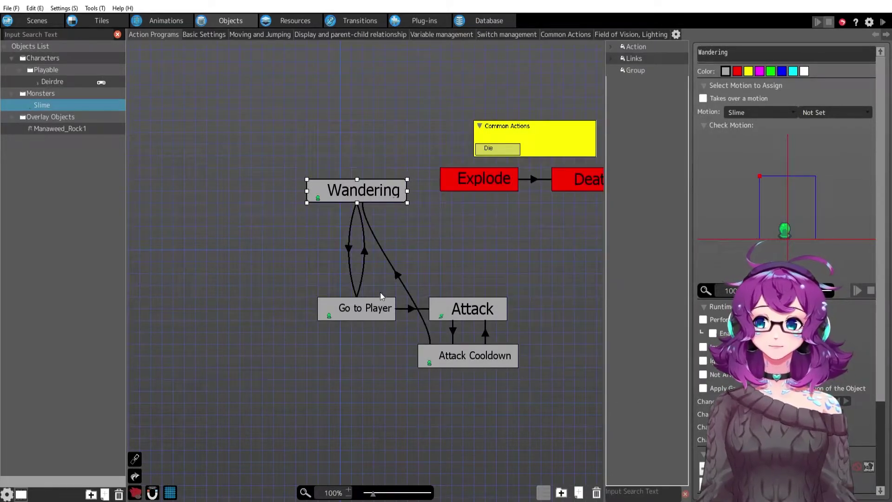
Step: Review the Wandering and Go to Player states, briefly checking the Help menu
left_click(376, 309)
left_click(377, 193)
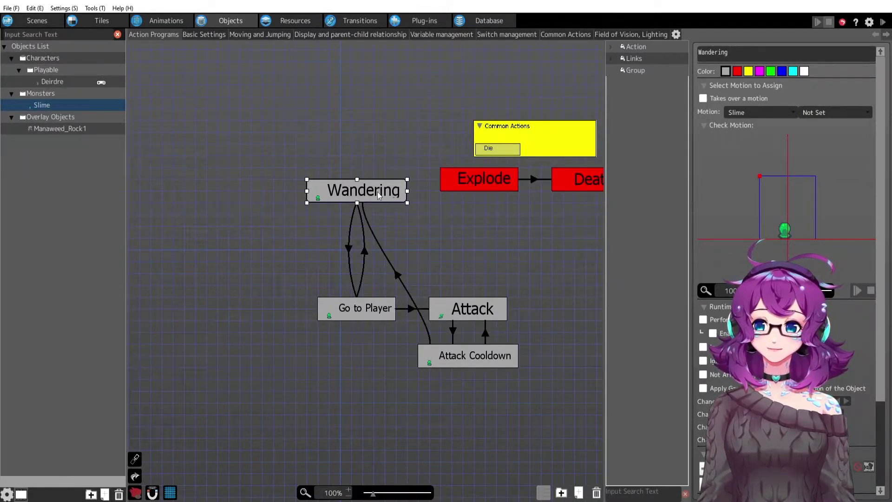
left_click(123, 8)
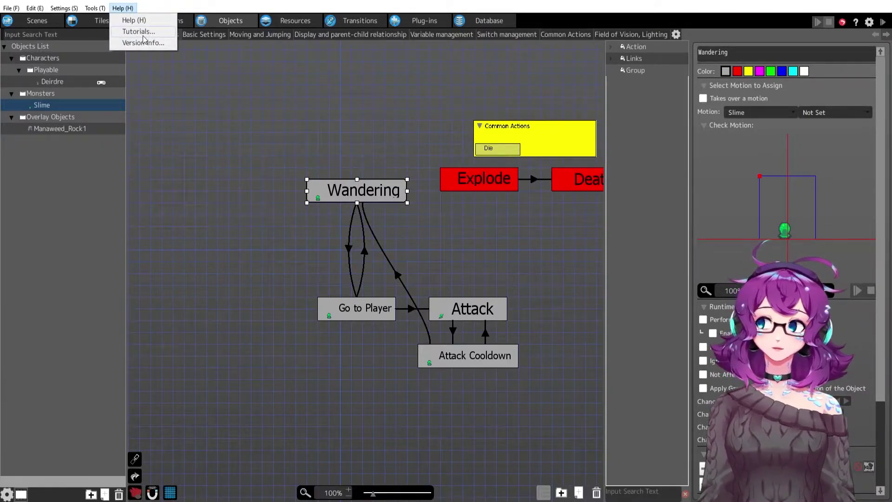
left_click(204, 186)
left_click(353, 196)
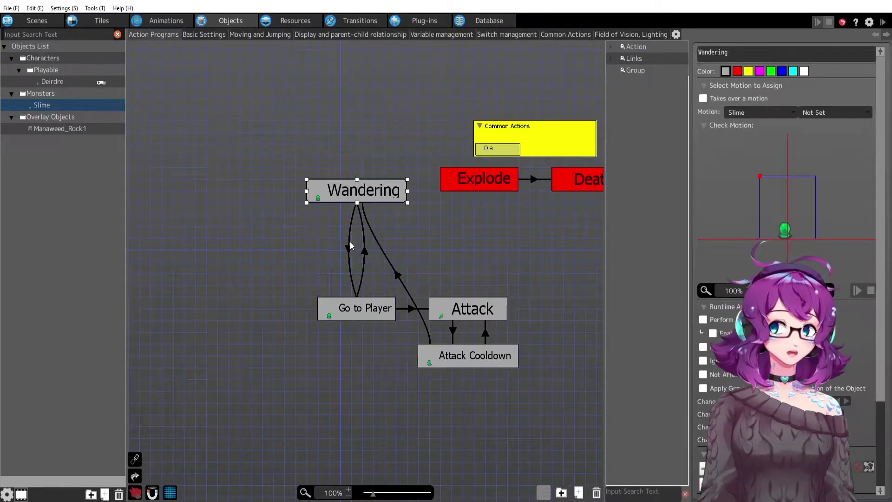
left_click(358, 313)
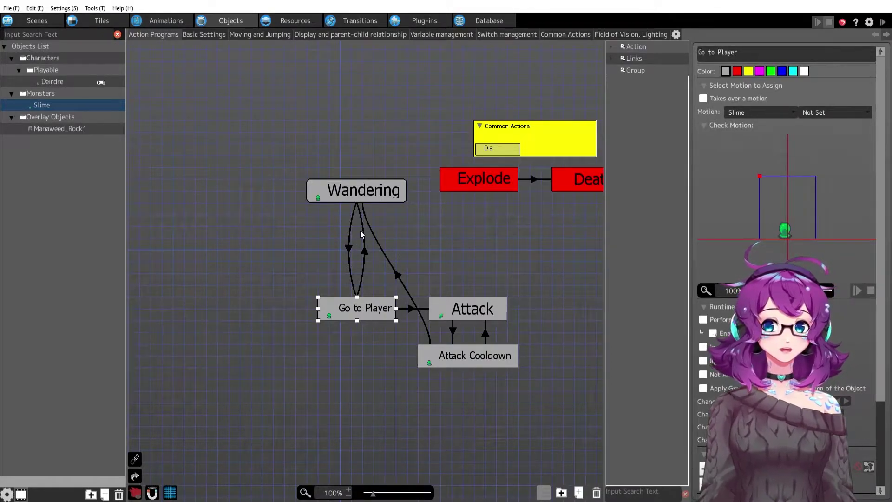
left_click(360, 194)
left_click(760, 109)
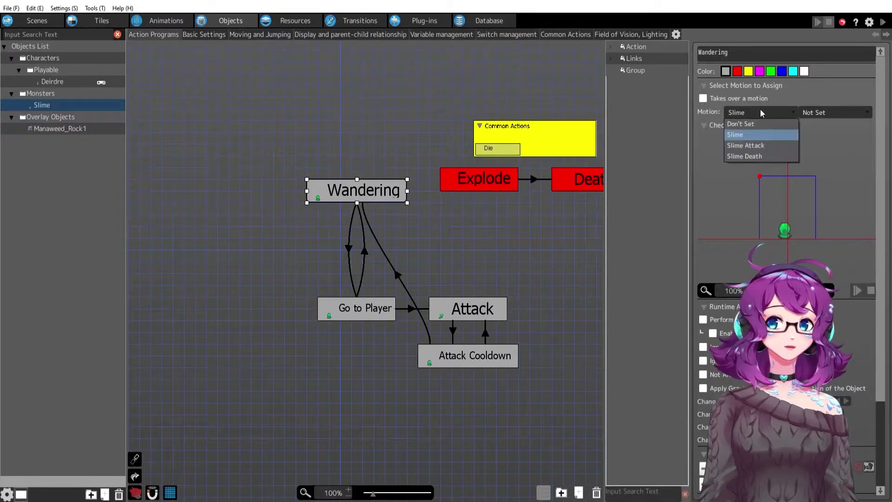
left_click(758, 115)
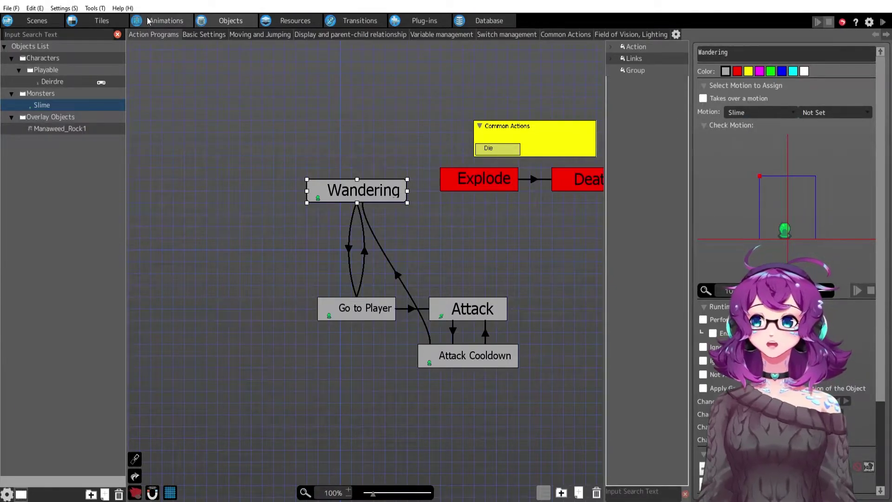
left_click(166, 20)
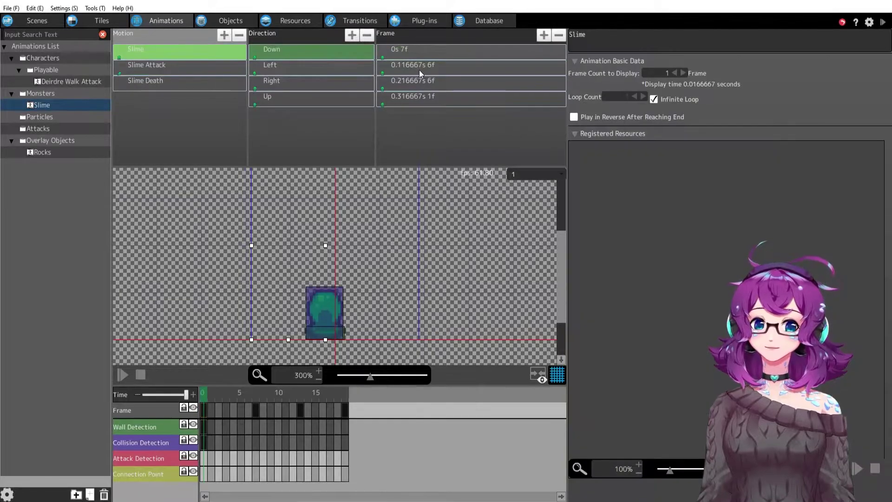
left_click(421, 66)
left_click(419, 89)
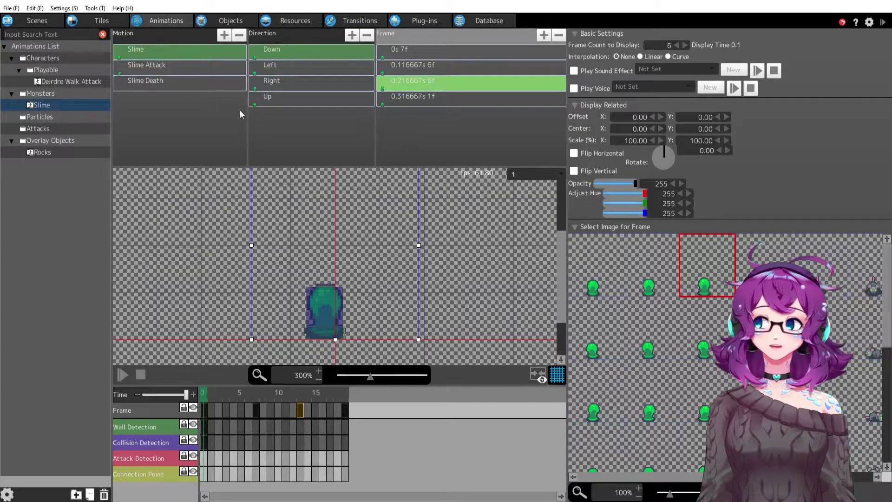
left_click(224, 20)
left_click(471, 357)
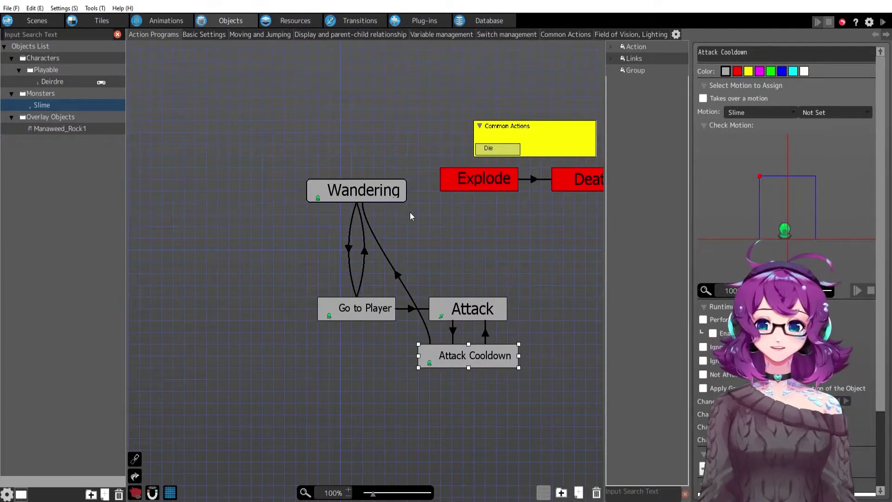
Step: Change the Wandering state's Other Runtime Action to Template Move Settings: Random
left_click(377, 196)
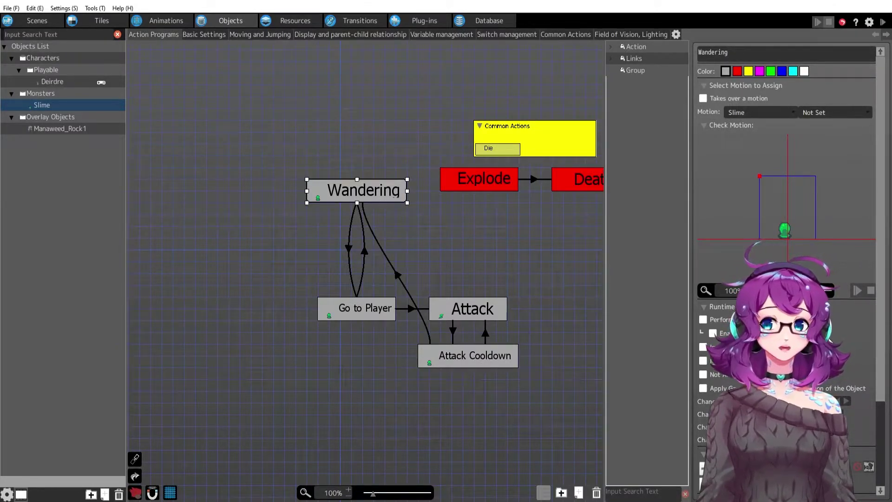
scroll(834, 328, "down", 3)
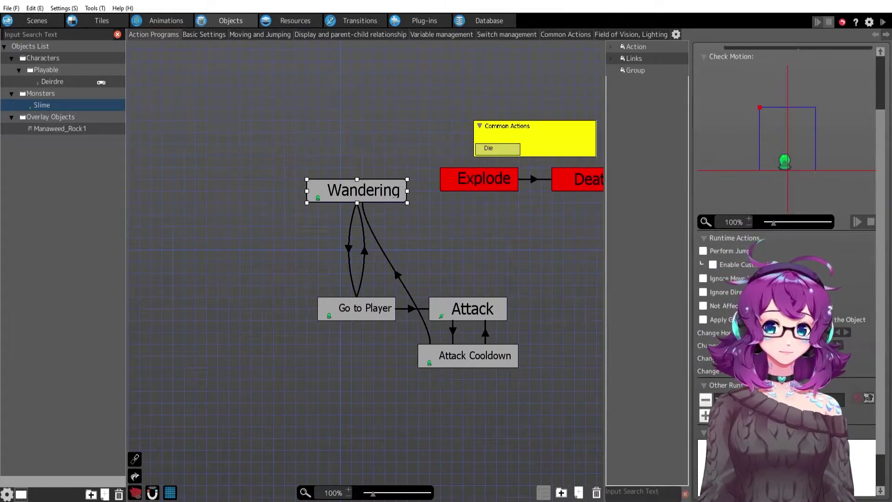
double_click(781, 399)
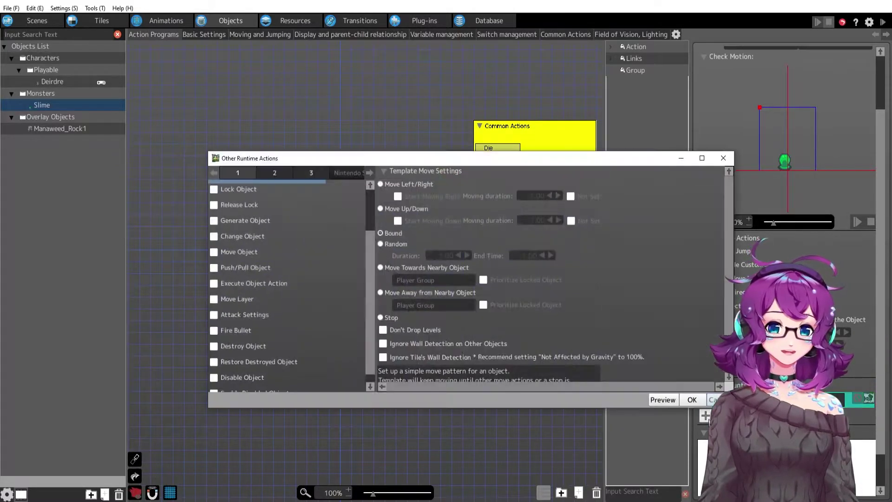
scroll(270, 280, "up", 2)
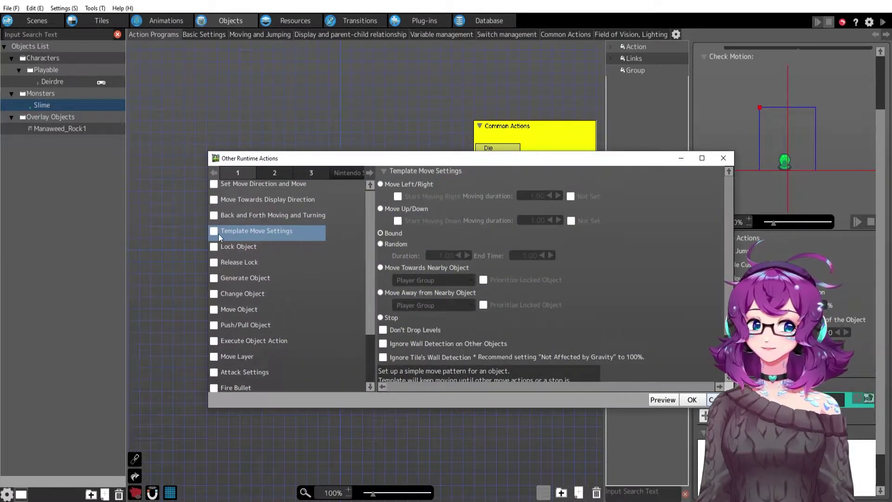
left_click(383, 244)
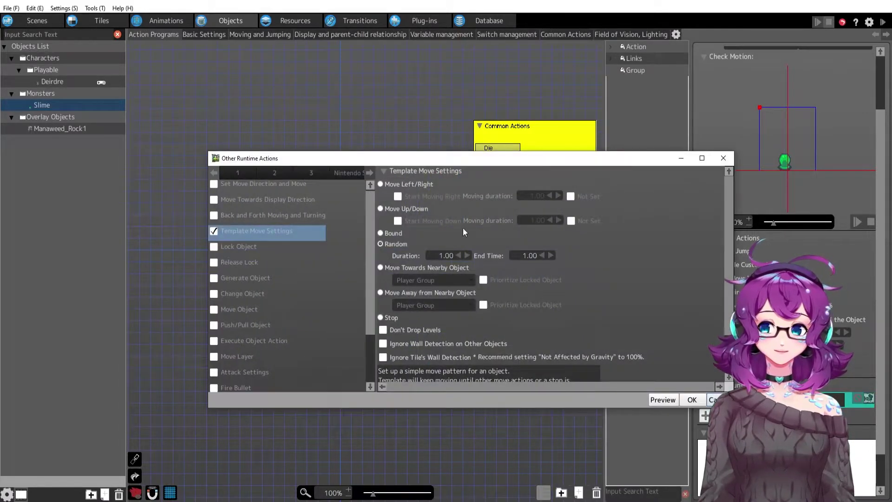
scroll(558, 351, "down", 3)
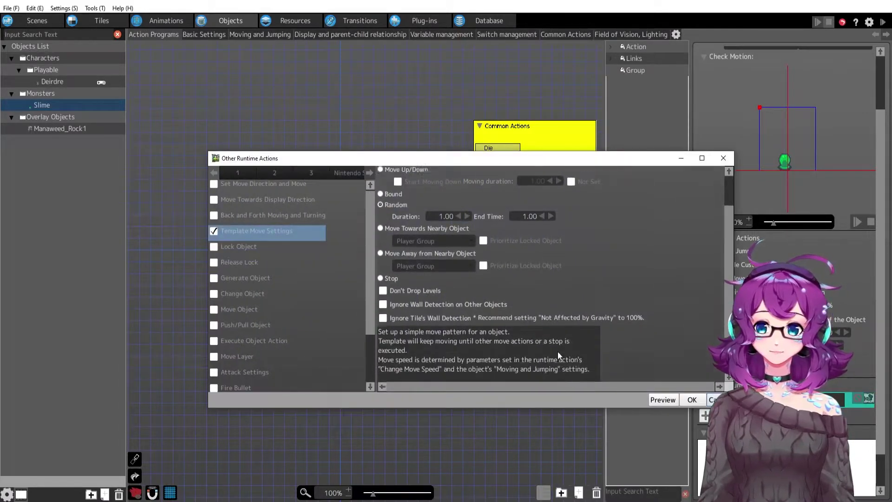
scroll(584, 330, "up", 3)
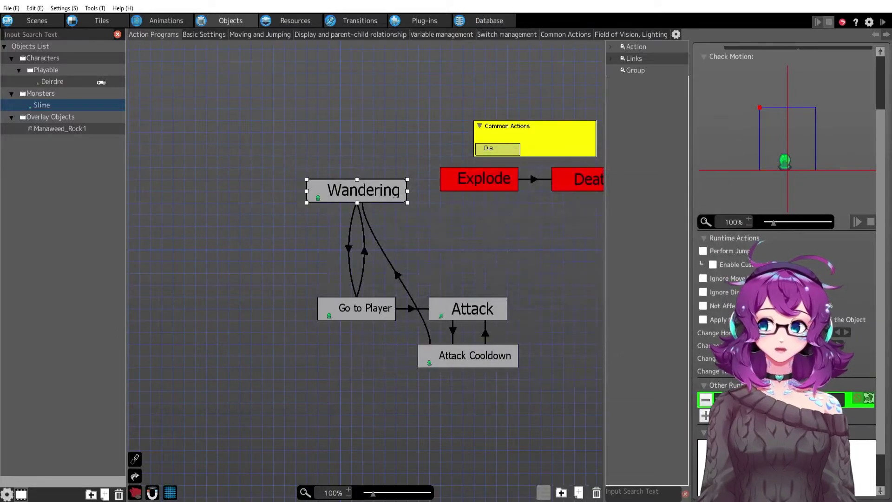
Step: Add a Distance with Other Objects condition to the Wandering→Go to Player link
left_click(360, 310)
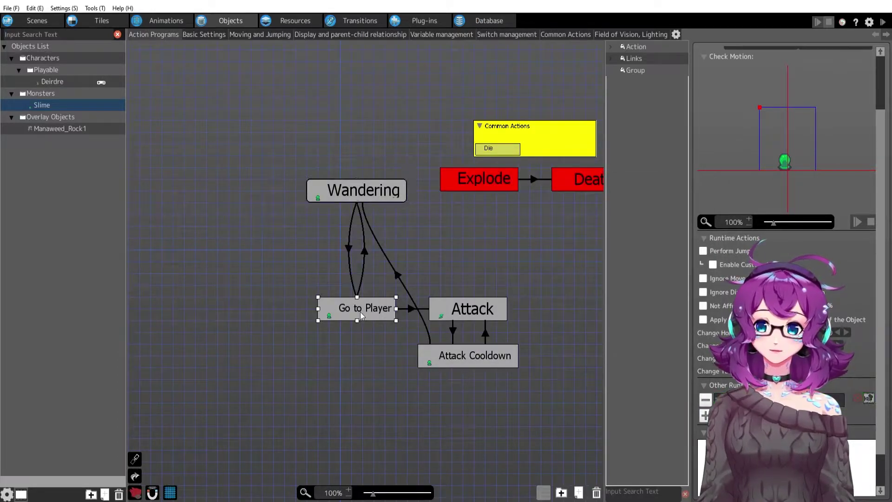
left_click(346, 250)
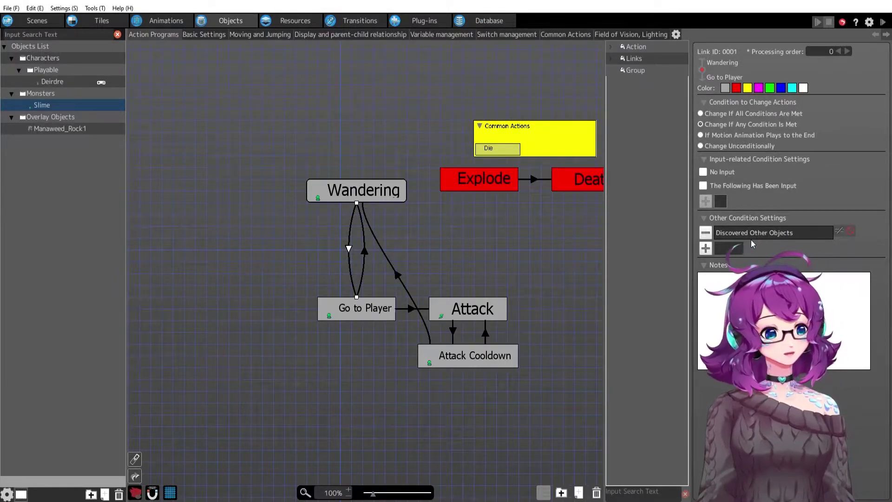
left_click(711, 252)
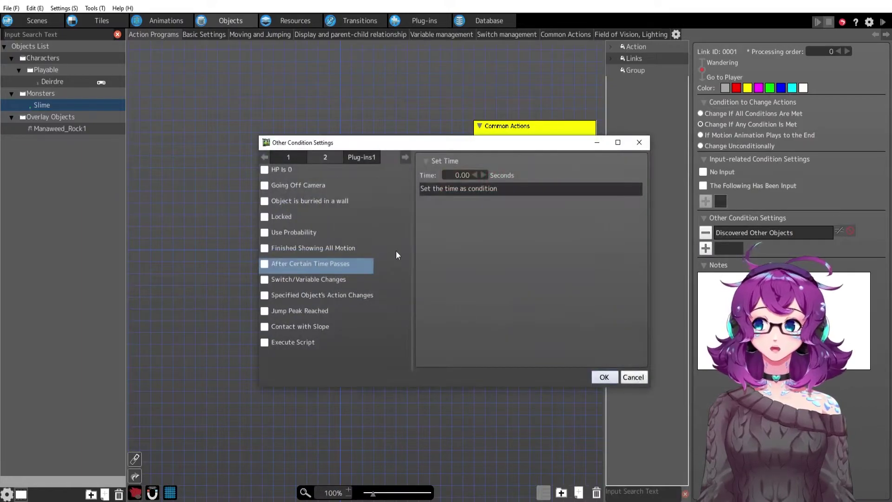
left_click(325, 157)
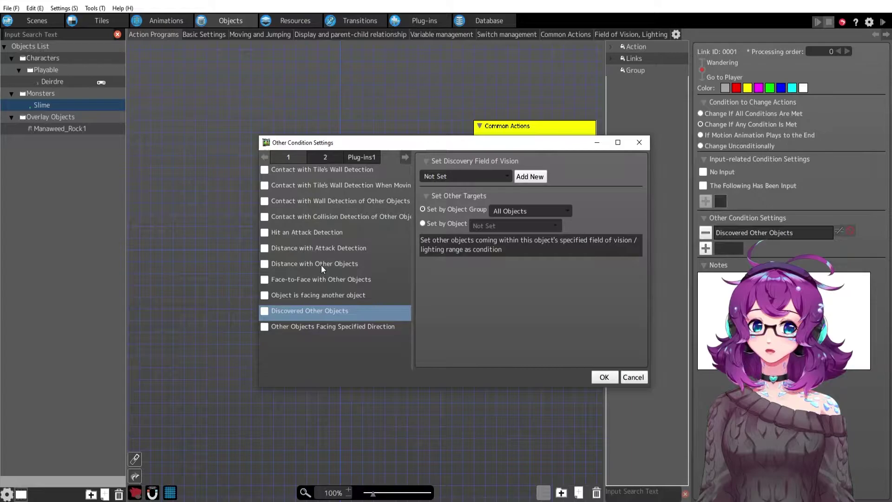
left_click(264, 264)
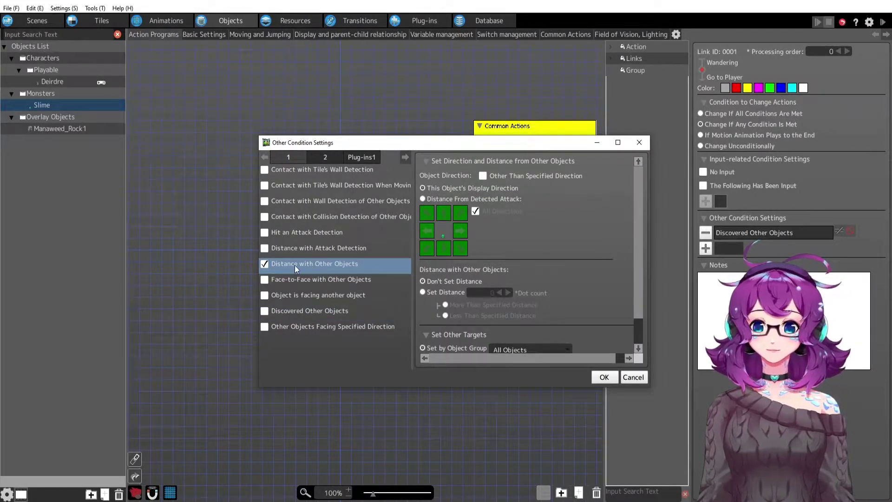
Step: Set the distance condition to Less Than 100 dots from the Player Group and confirm
left_click(434, 292)
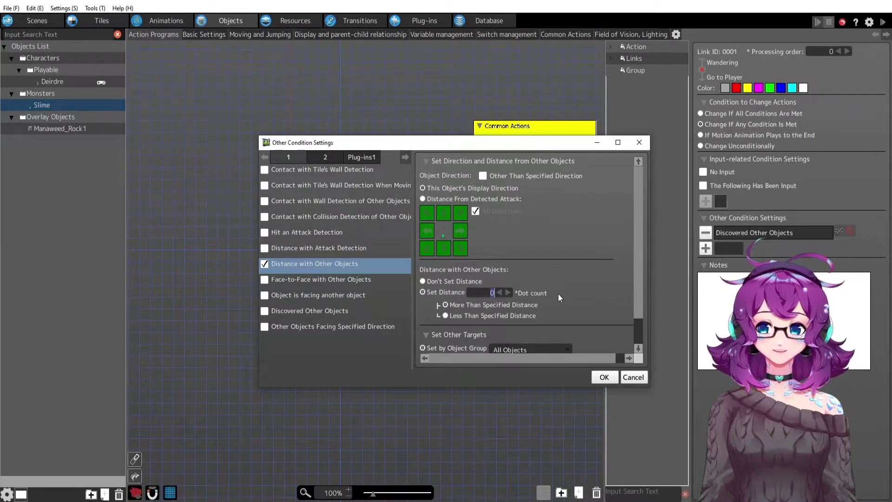
type("2")
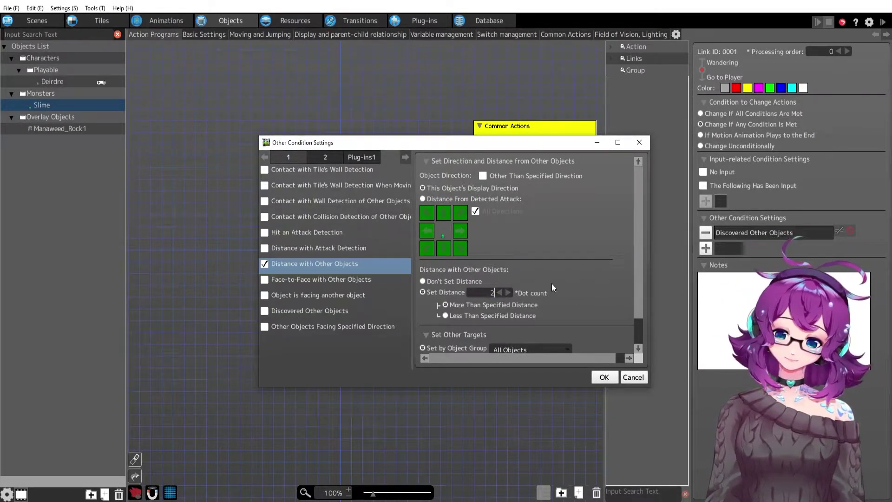
type("0100")
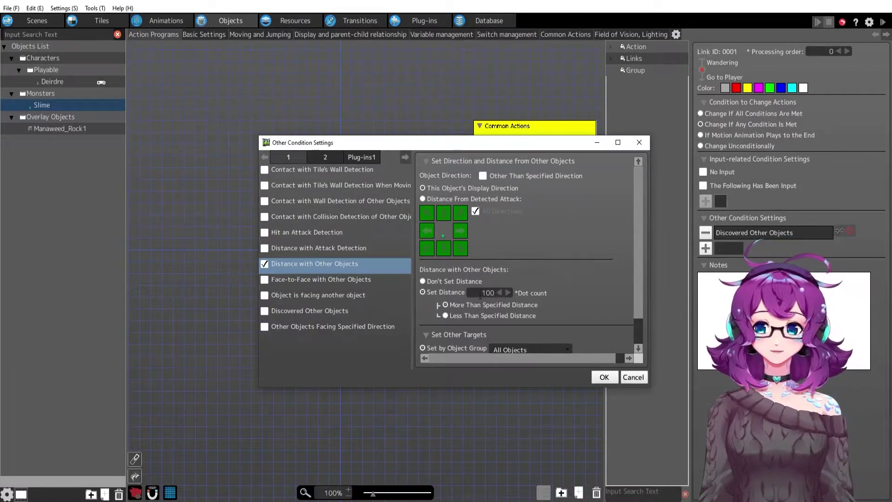
left_click(444, 317)
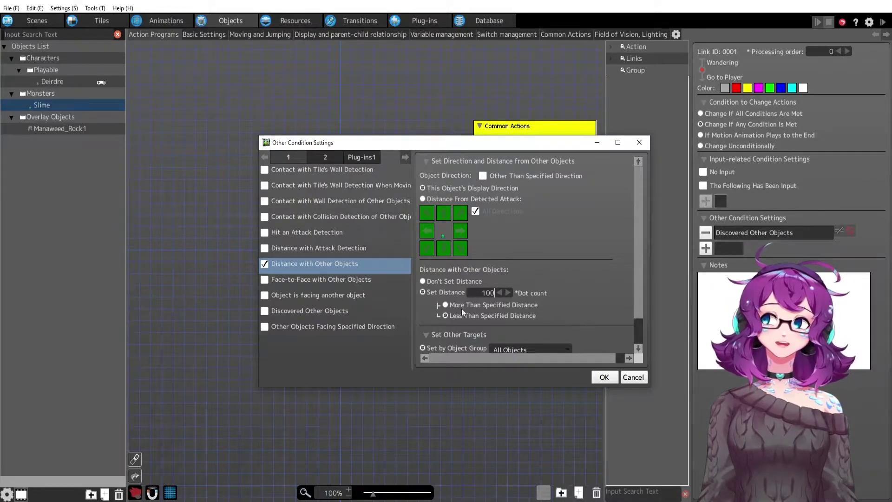
scroll(543, 291, "down", 2)
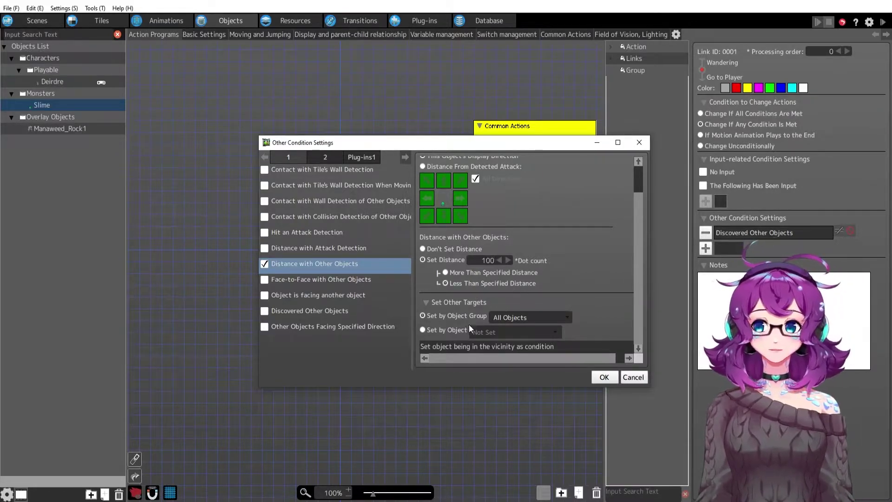
left_click(514, 319)
left_click(528, 341)
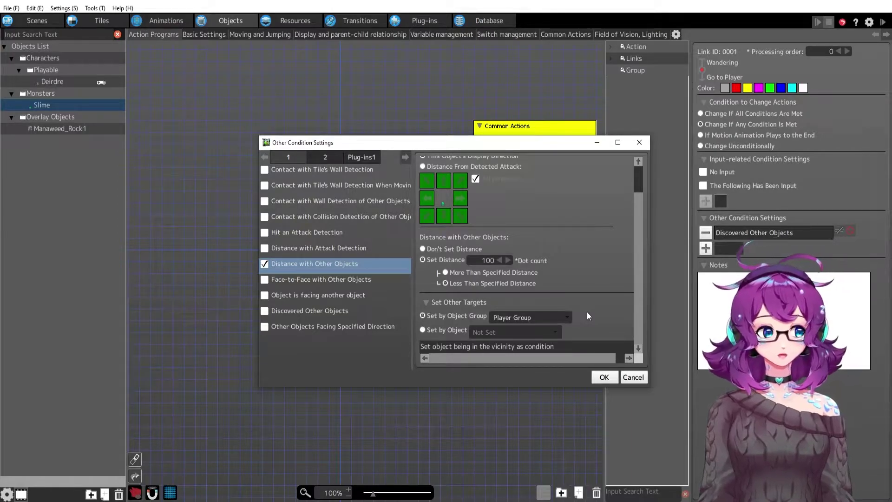
left_click(445, 331)
left_click(481, 330)
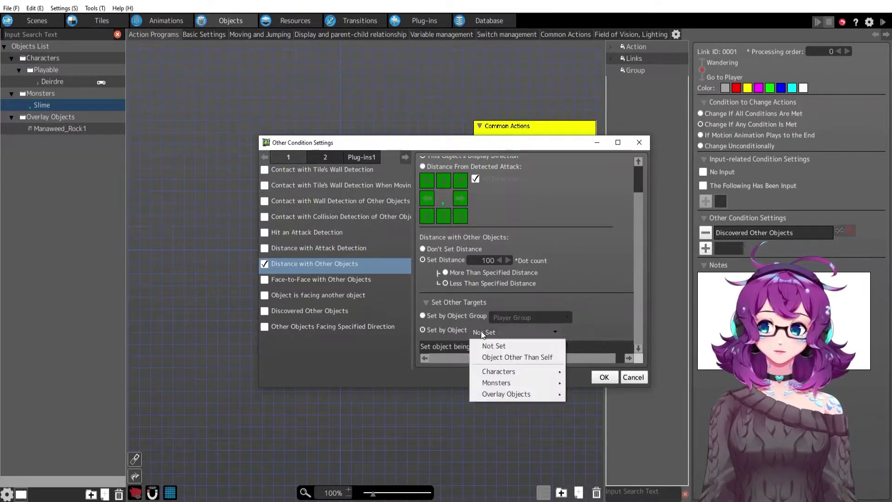
mouse_move(518, 370)
mouse_move(598, 372)
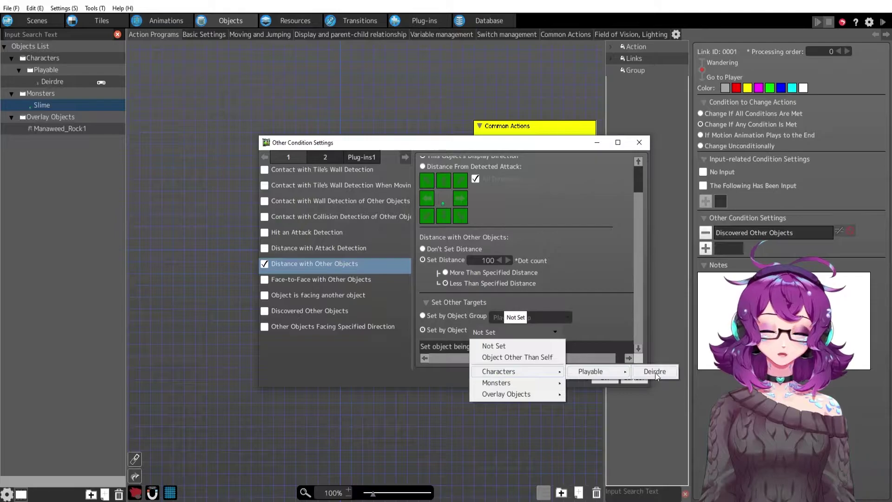
left_click(472, 315)
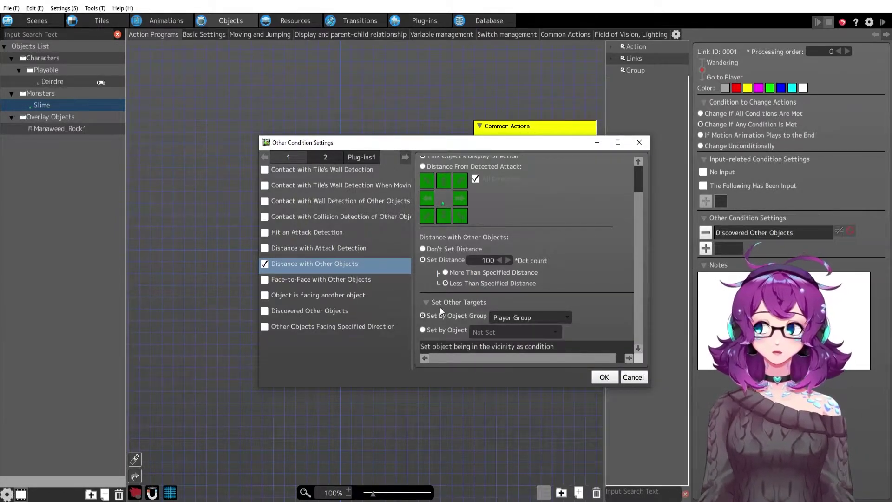
scroll(590, 322, "up", 1)
left_click(603, 377)
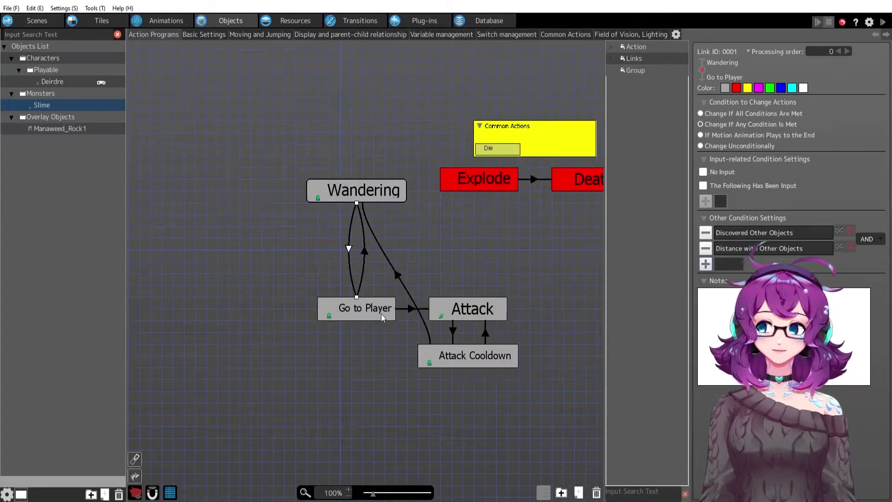
Step: Confirm Go to Player's Template Move Settings still chase the Player Group
left_click(381, 314)
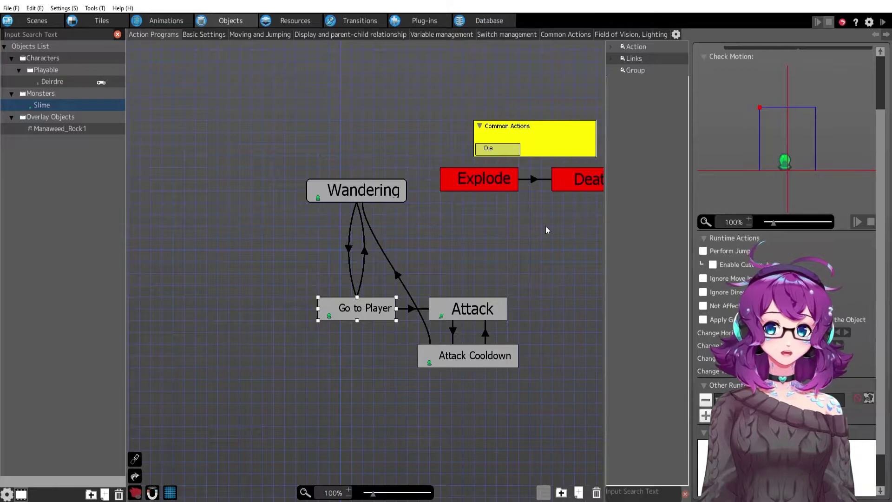
double_click(780, 399)
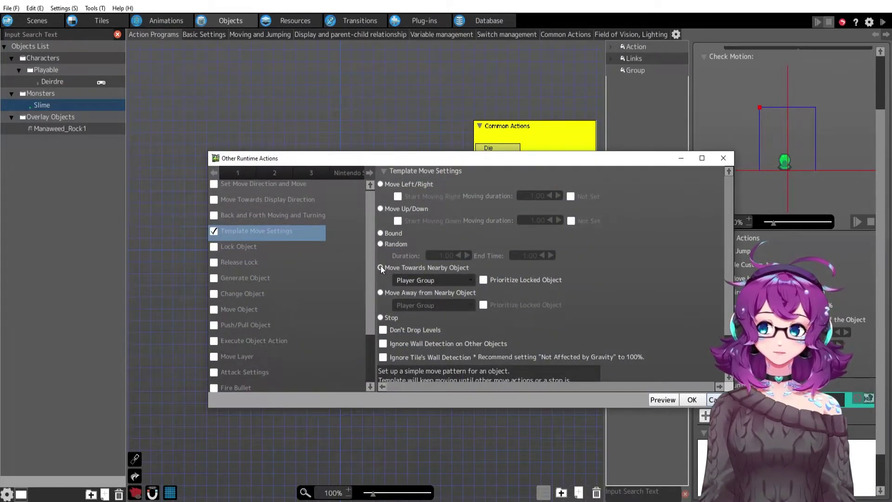
left_click(456, 279)
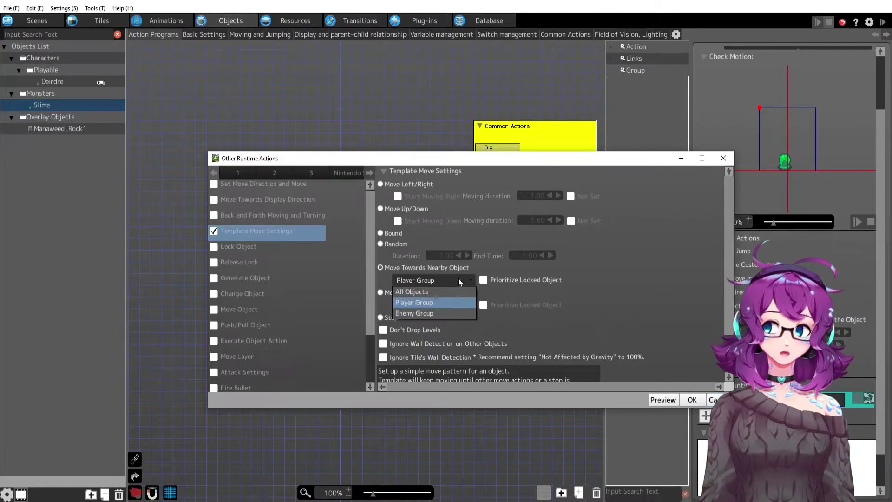
left_click(459, 276)
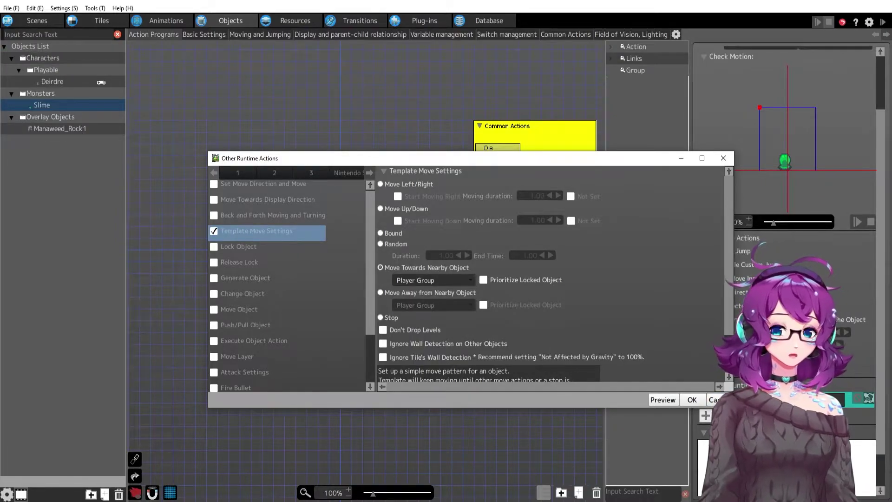
key("Return")
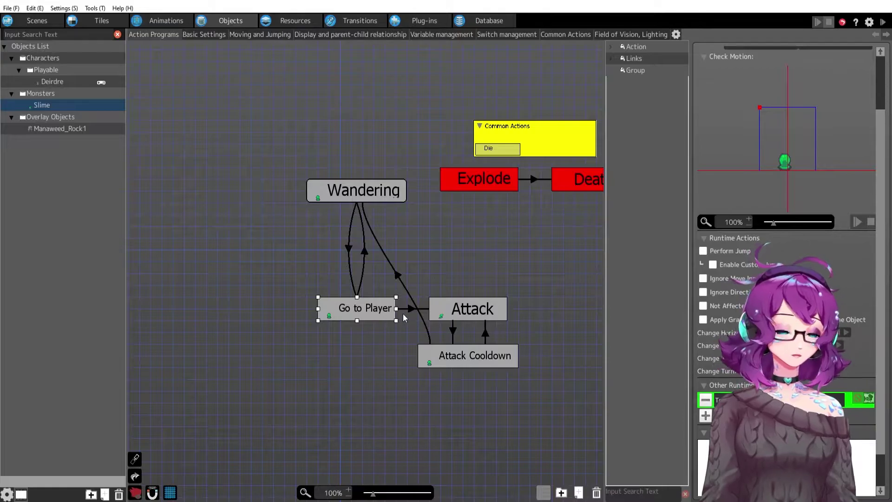
Step: Delete the Distance with Other Objects condition from the Wandering→Go to Player link
left_click(350, 255)
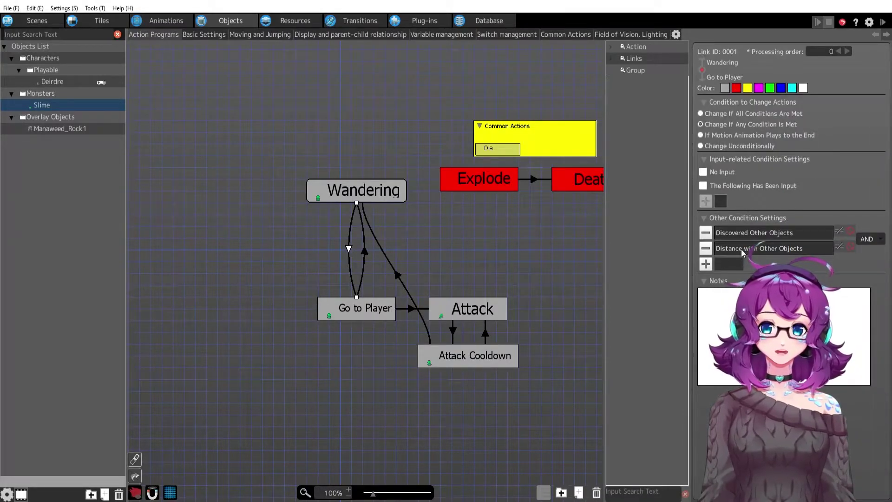
left_click(337, 313)
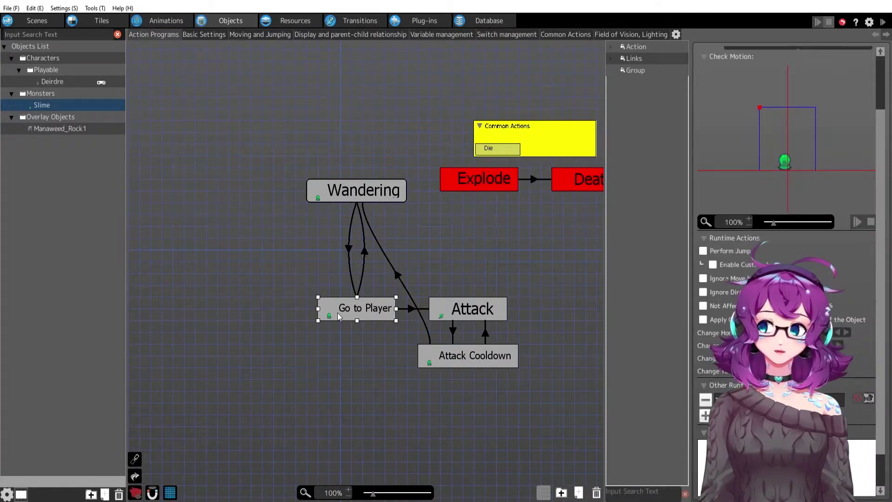
left_click(347, 254)
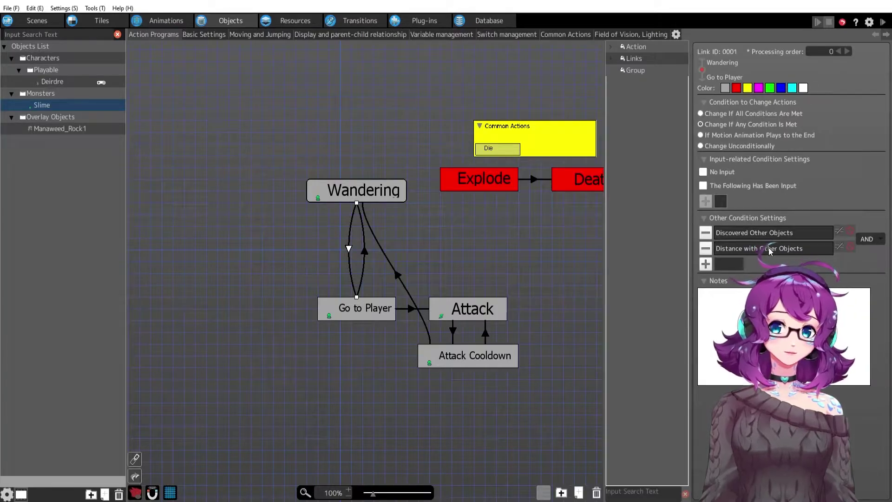
double_click(768, 247)
left_click(601, 374)
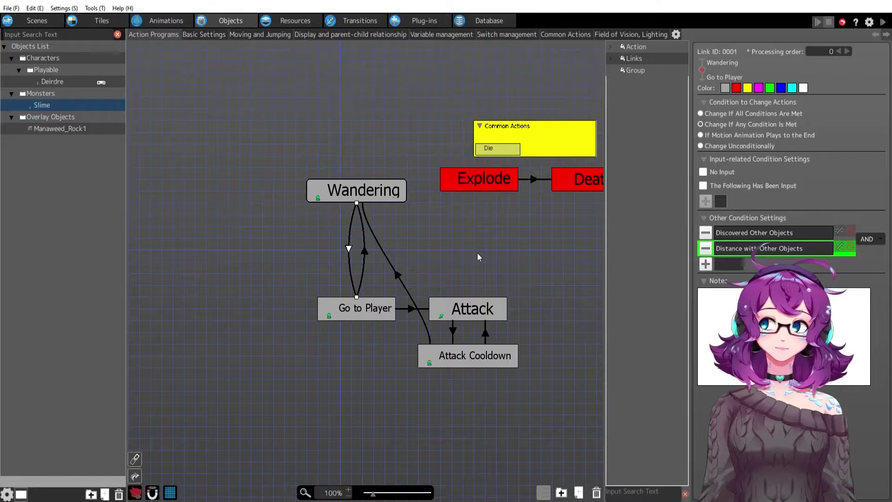
left_click(706, 248)
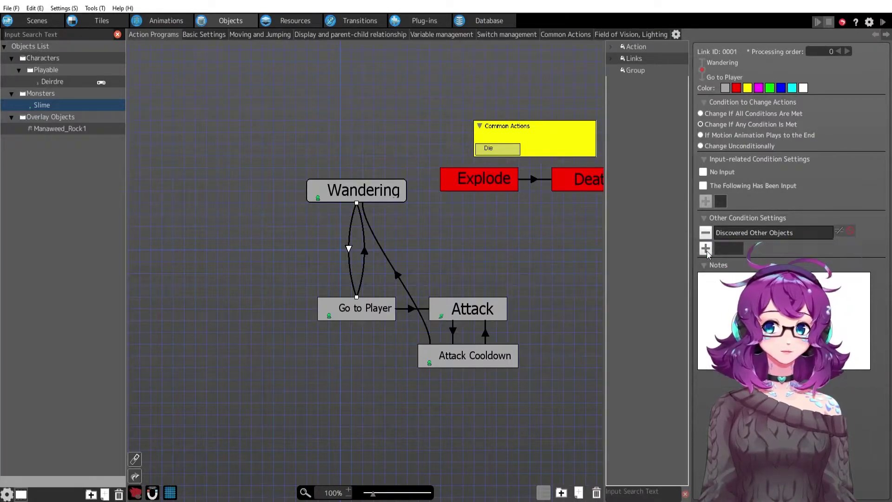
Step: Show the slime's FoV entry in Field of Vision, Lighting: 360° area, radius 100, opacity 59
left_click(623, 34)
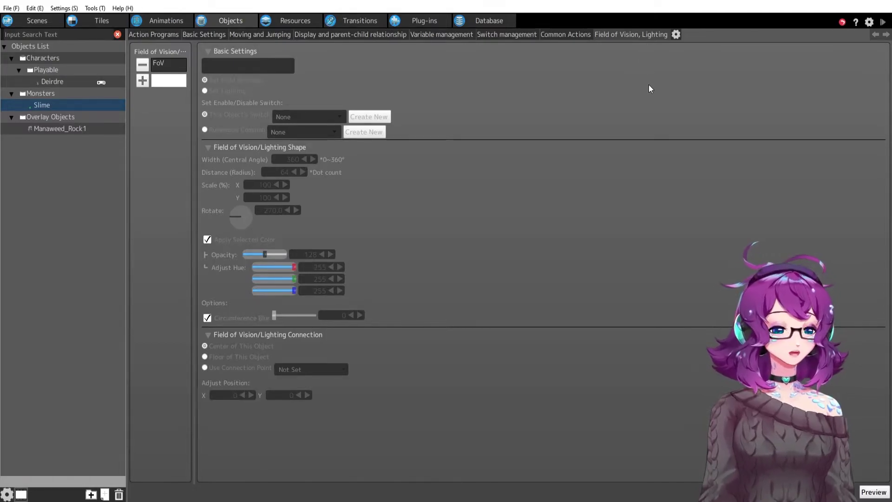
left_click(677, 34)
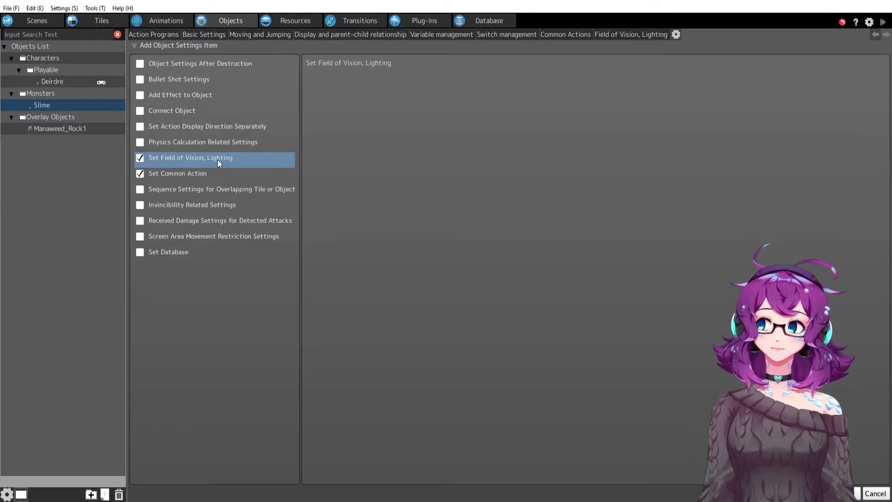
left_click(626, 36)
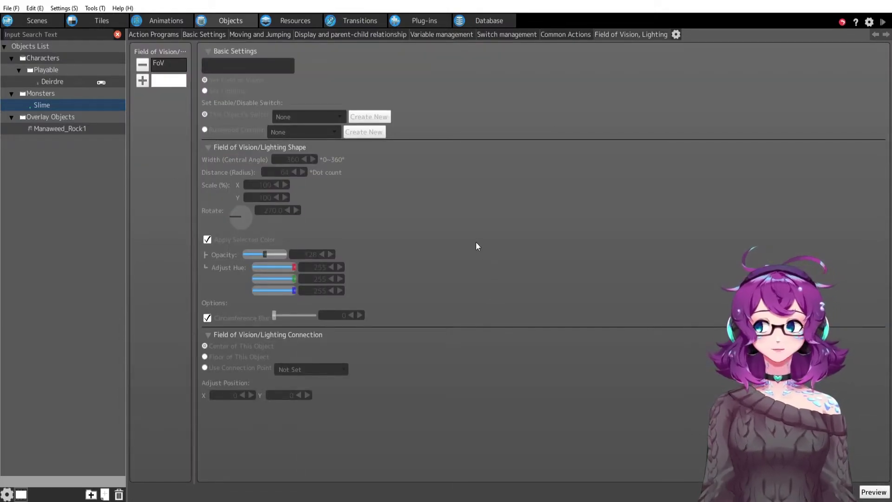
left_click(157, 64)
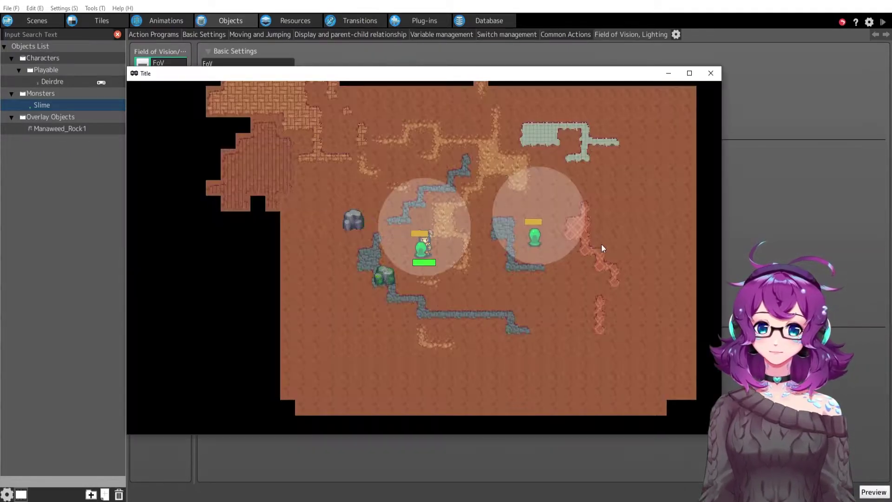
key("Left")
key("Up")
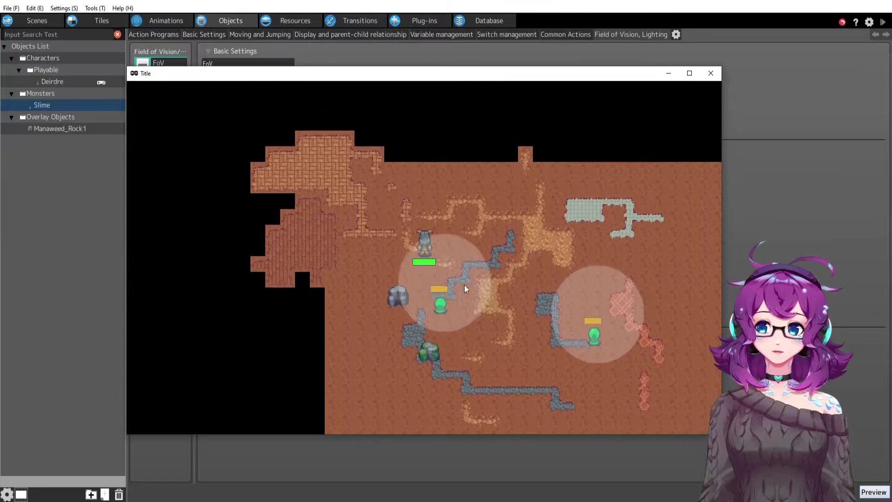
key("Down")
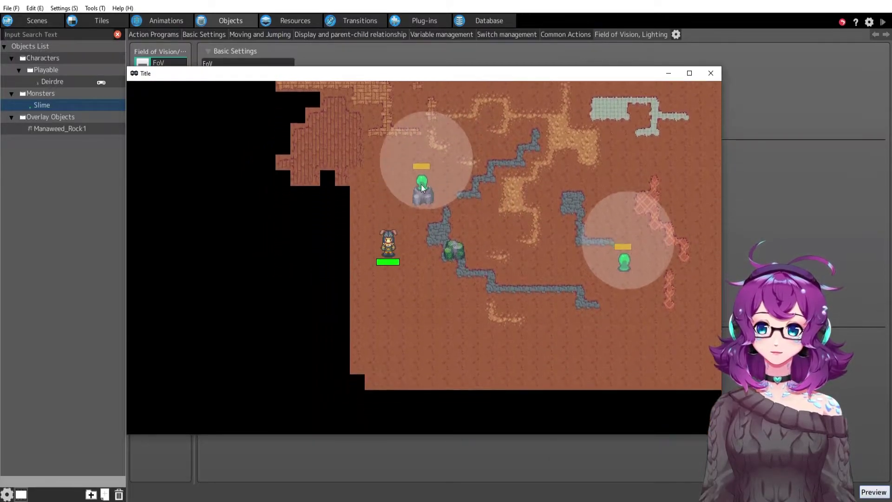
key("Down")
key("Right")
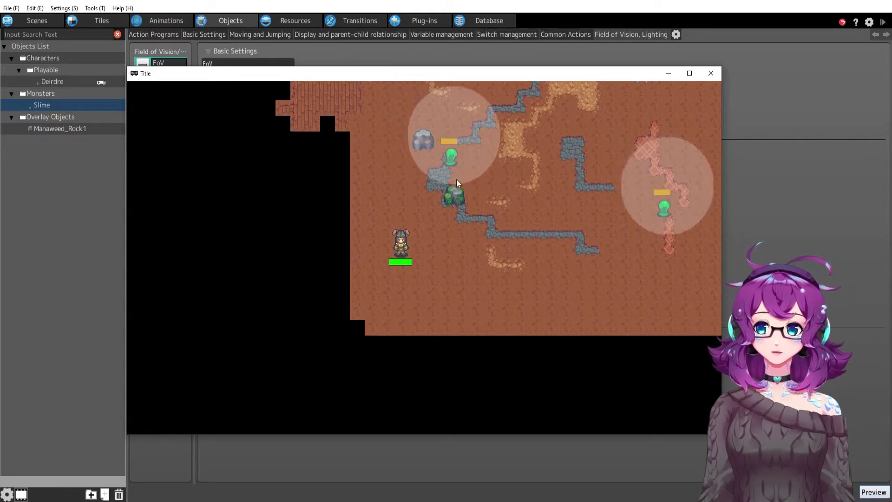
left_click(711, 74)
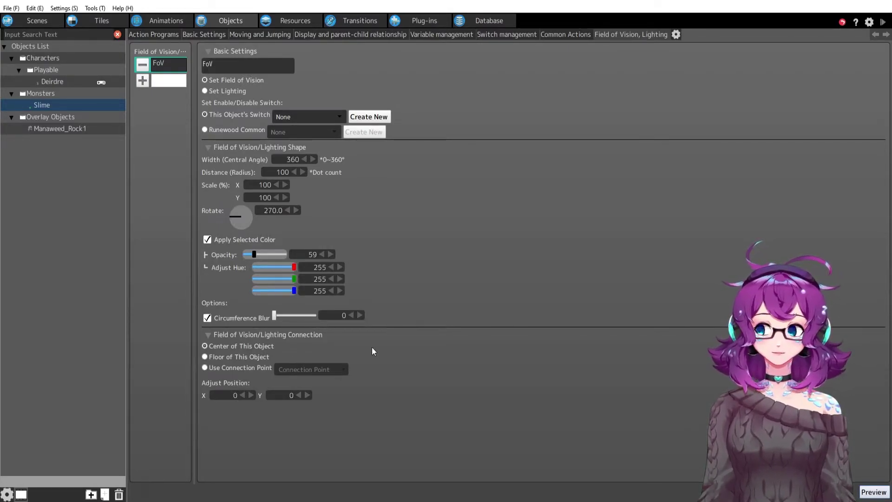
Step: Try the FoV's Use Connection Point options, then go back to the slime's action program graph
left_click(305, 369)
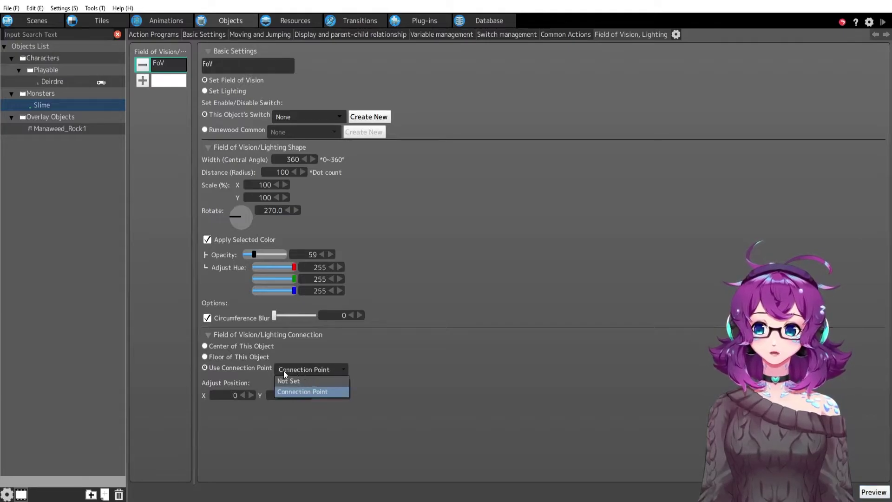
left_click(245, 365)
left_click(255, 370)
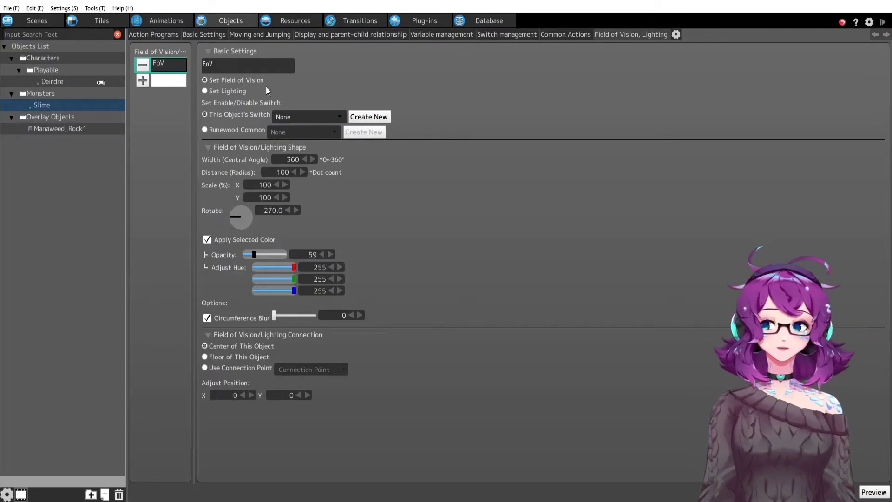
left_click(153, 35)
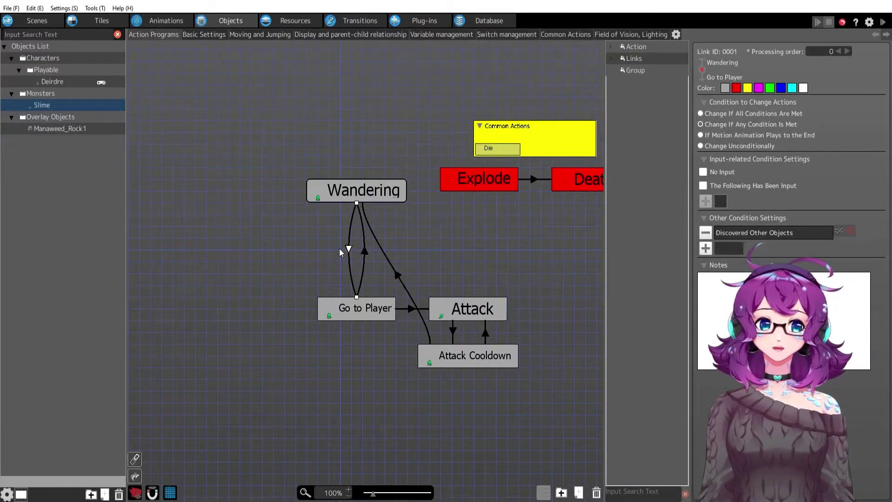
Step: Check Discovered Other Objects uses the FoV area and Player Group, then reopen FoV settings
double_click(753, 234)
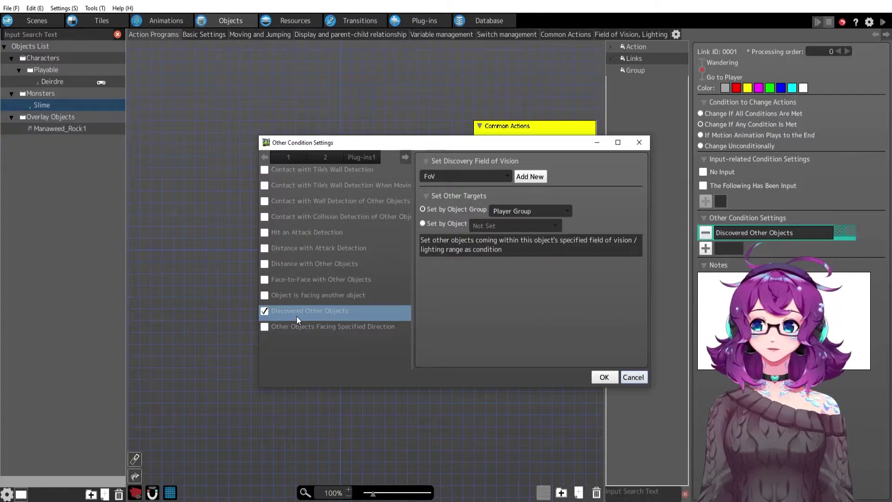
left_click(506, 177)
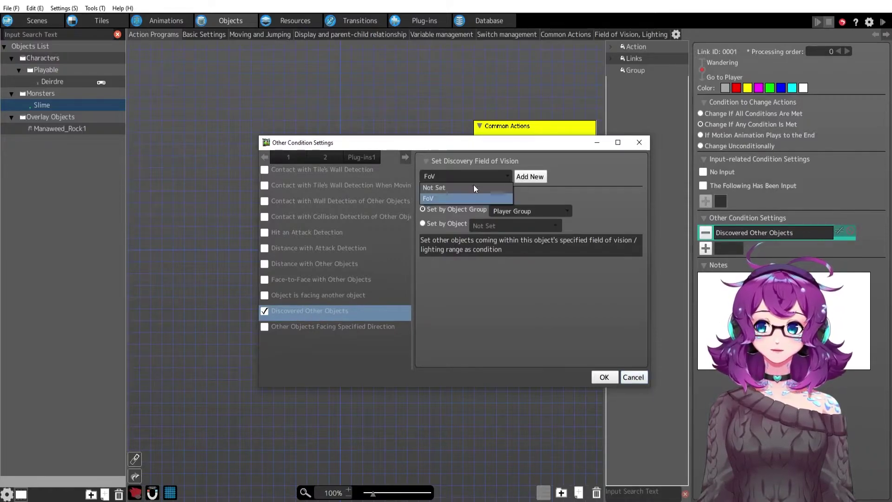
left_click(444, 198)
left_click(633, 377)
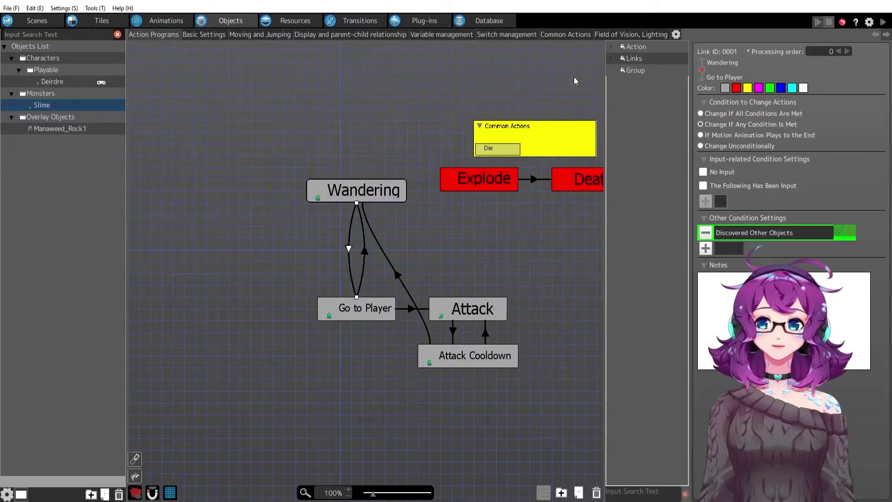
left_click(613, 38)
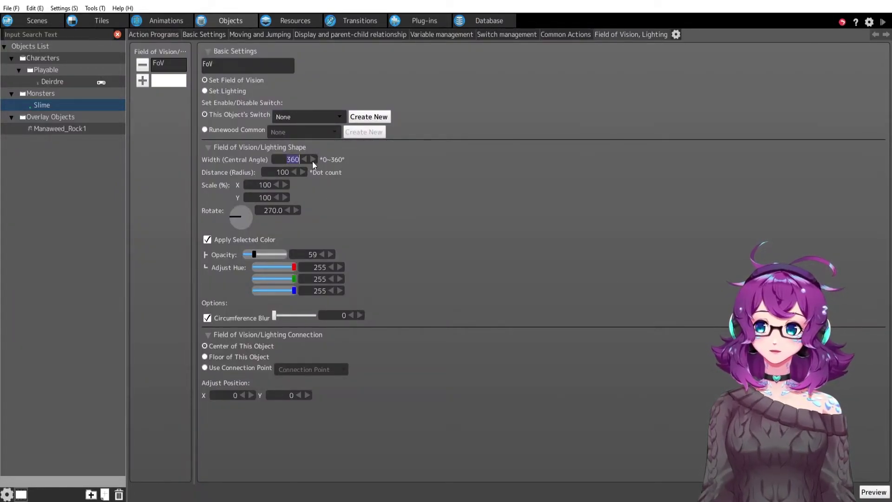
Step: Narrow the slime's FoV to a 90° cone and test-play it around the slimes
type("90")
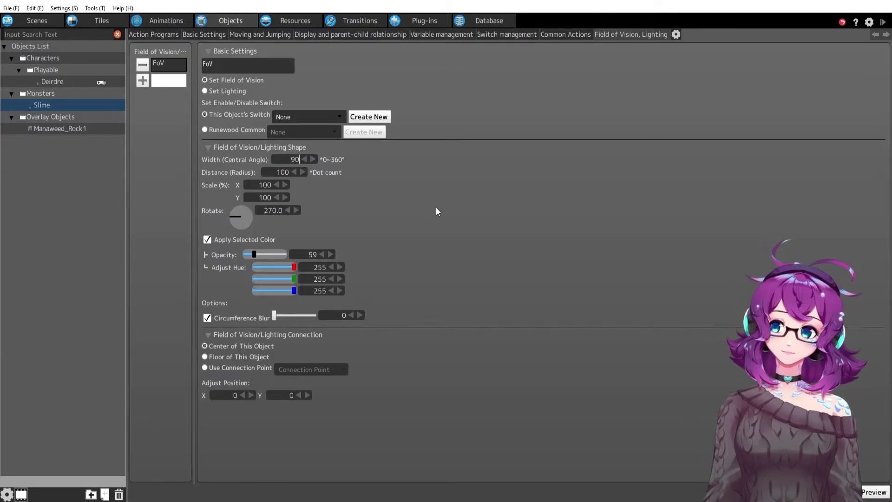
left_click(873, 491)
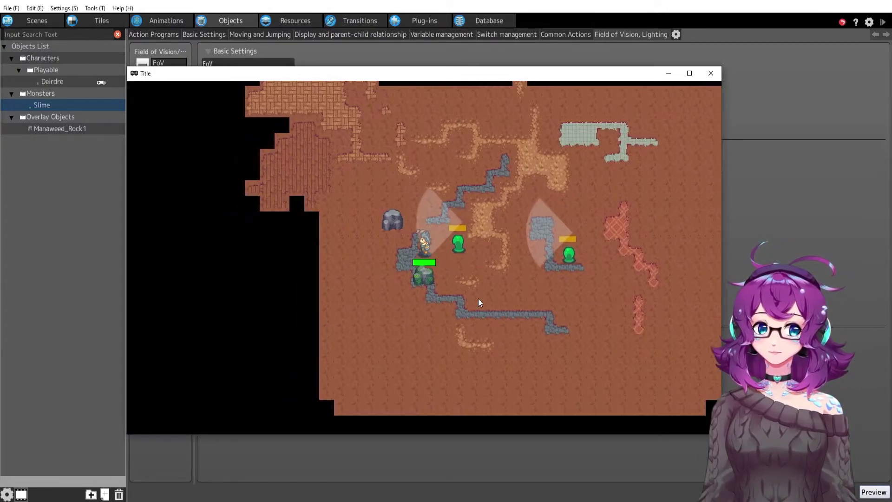
key("Down")
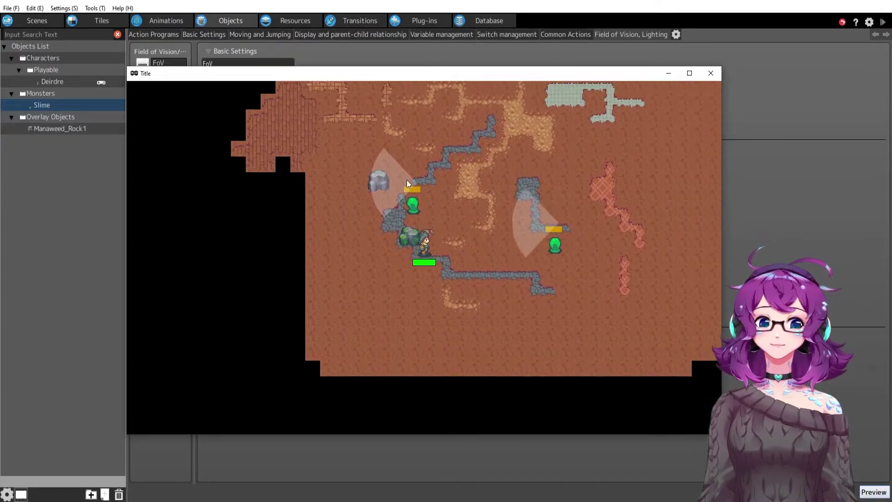
key("Left")
key("Up")
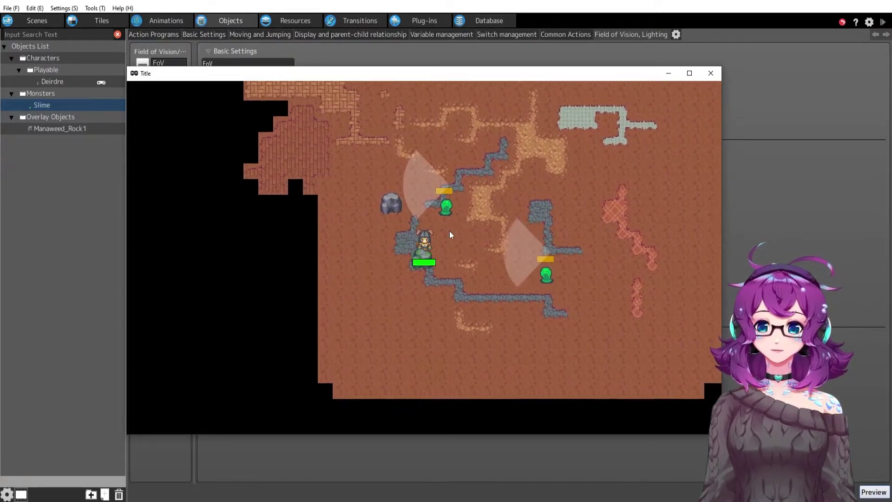
key("Down")
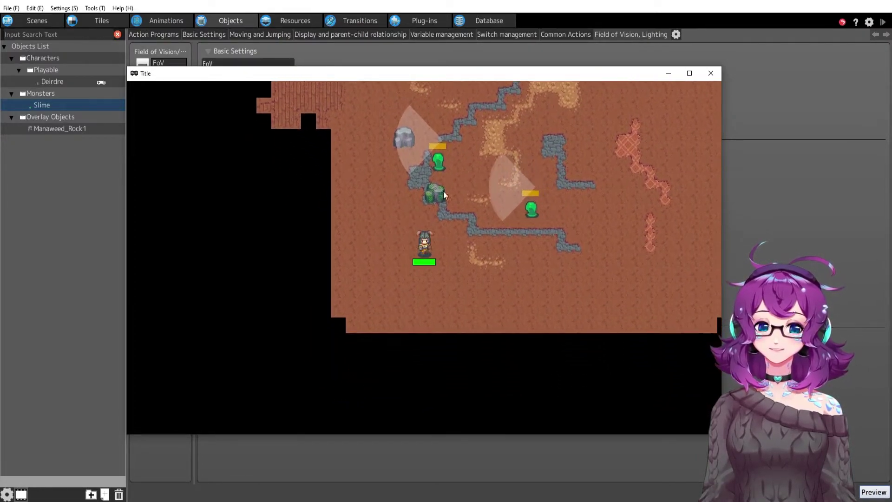
key("Left")
key("Up")
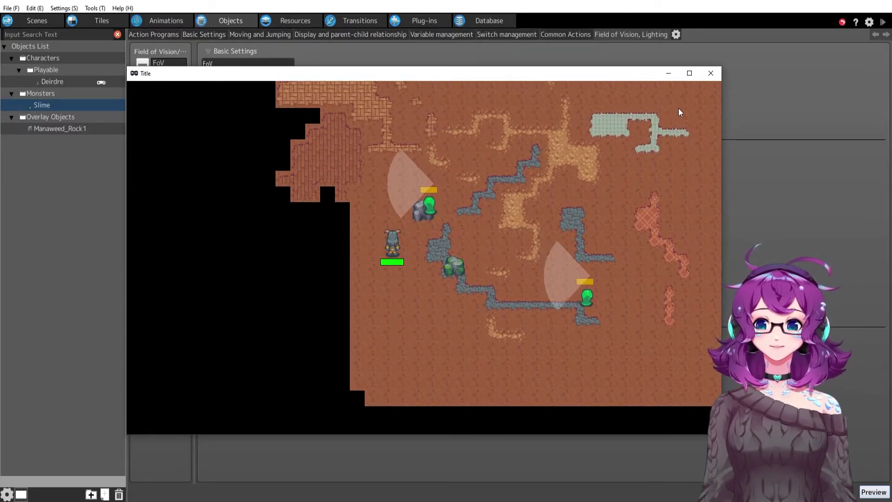
left_click(711, 73)
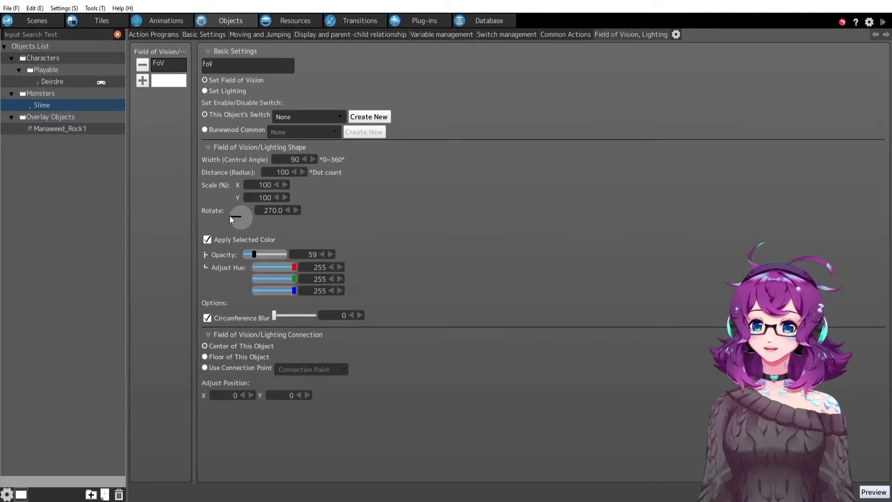
Step: Restore the FoV width to a full 360° circle and test-play it
left_click(867, 495)
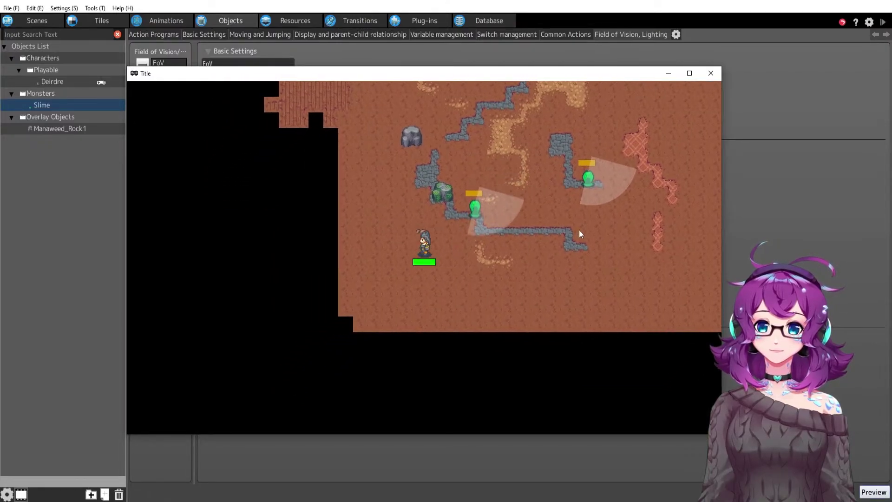
left_click(711, 73)
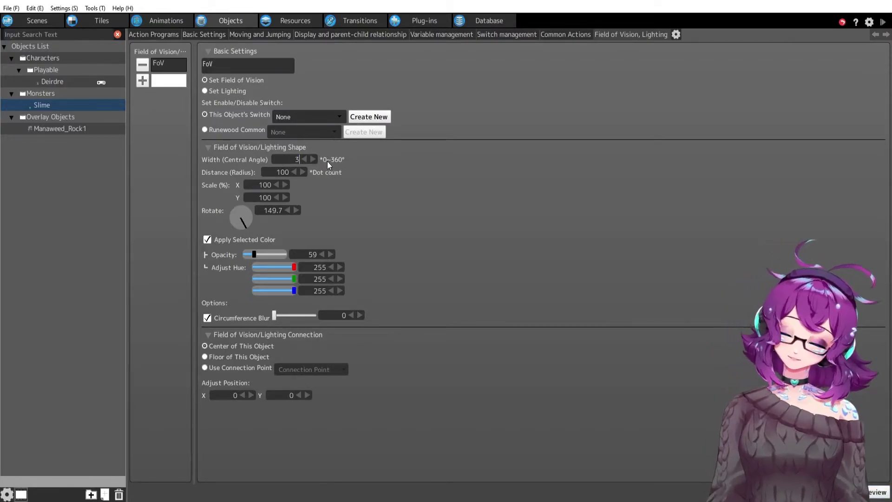
type("360")
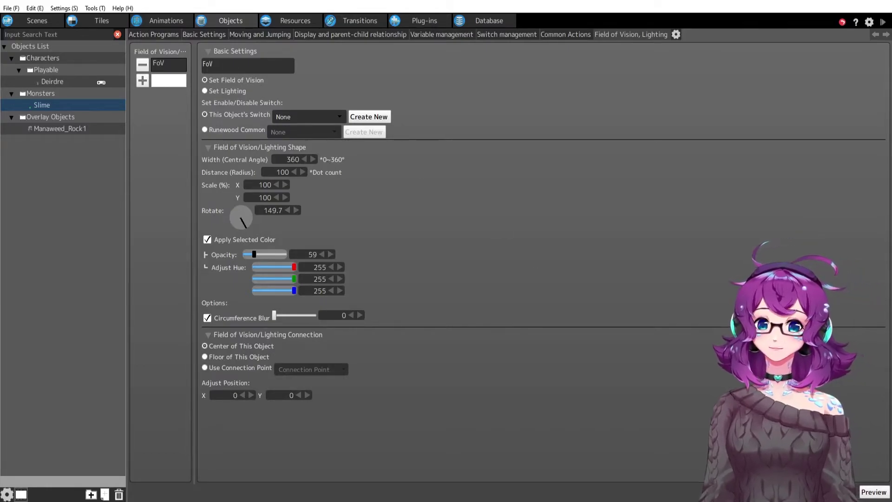
key("F5")
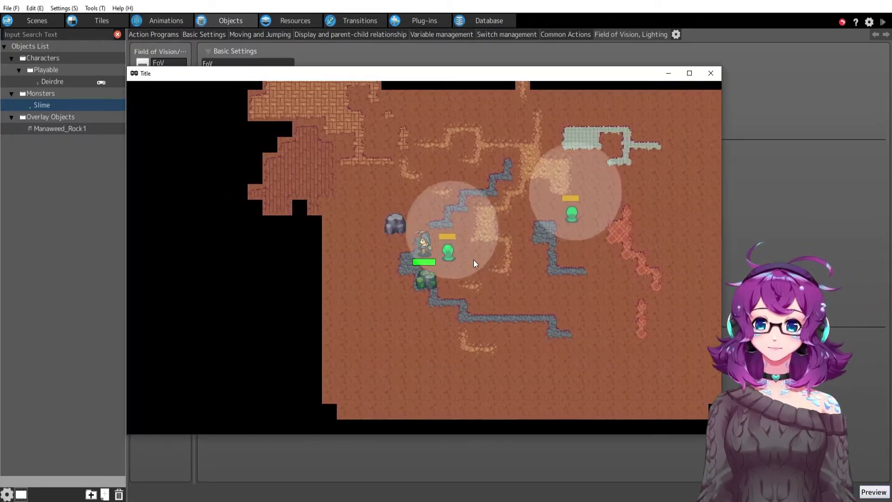
left_click(710, 73)
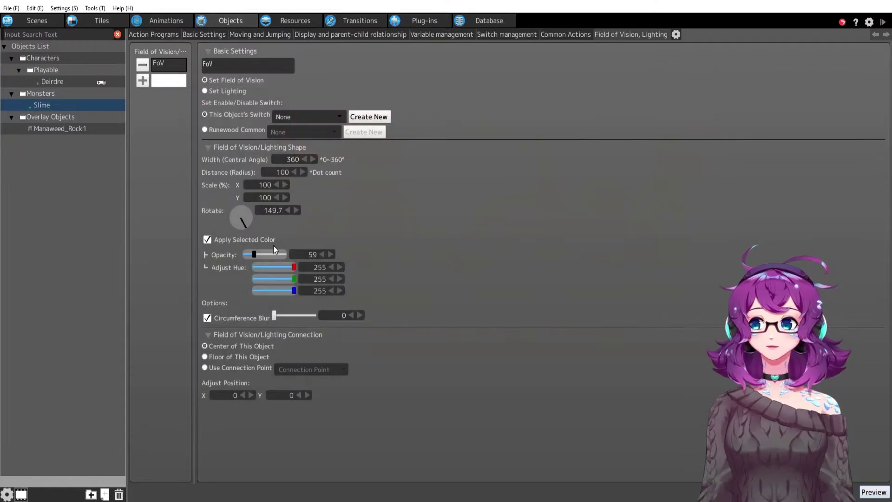
Step: Cut the FoV radius to 50 dots and test-play the smaller circle
double_click(269, 173)
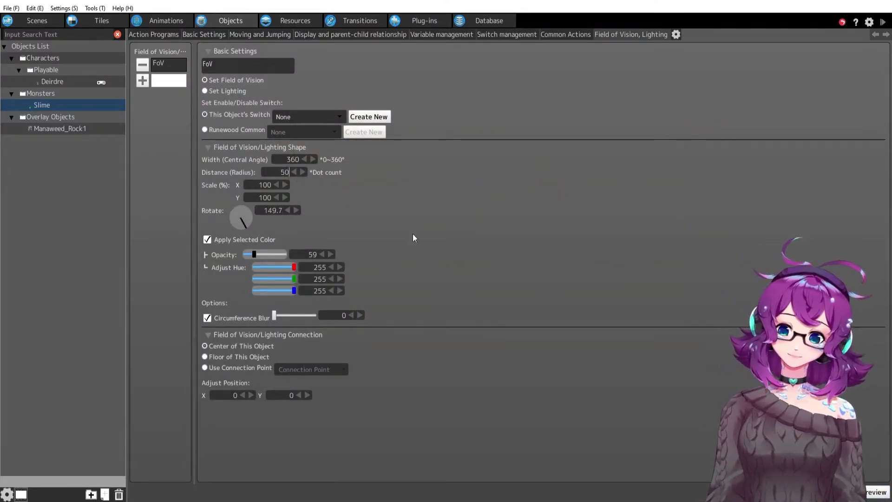
key("F5")
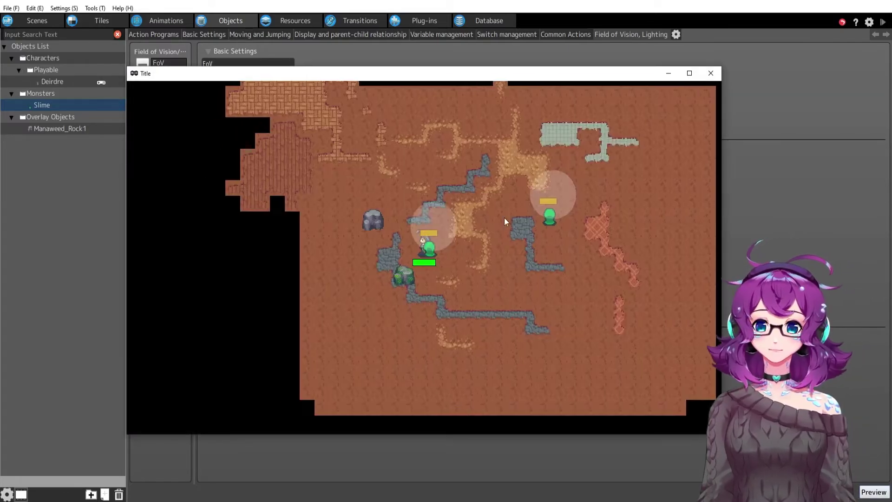
left_click(711, 73)
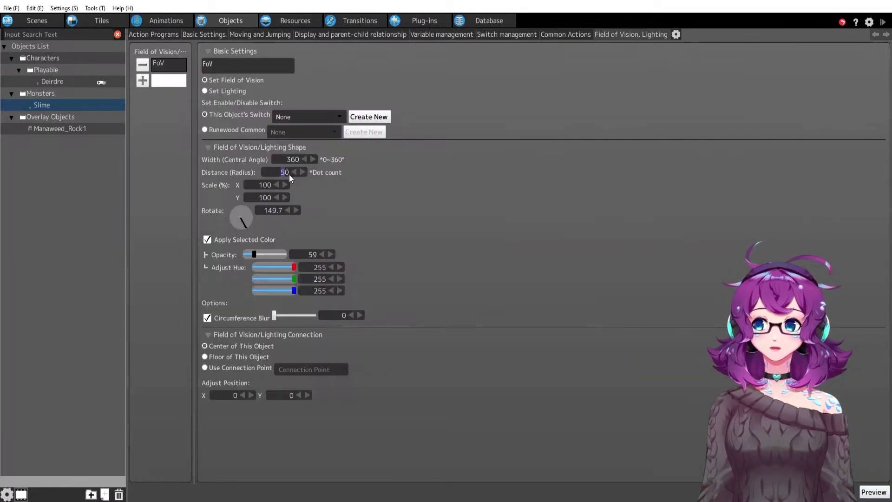
Step: Verify the Discovered Other Objects condition still detects the Player Group
left_click(147, 35)
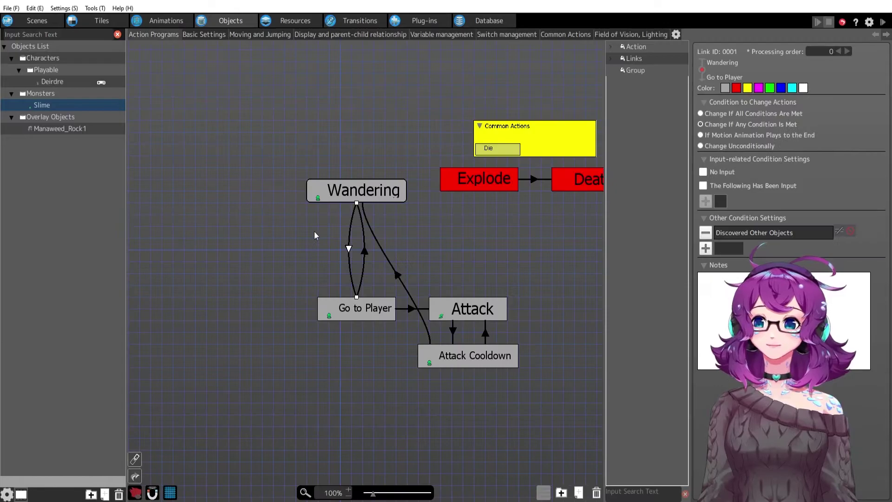
double_click(726, 232)
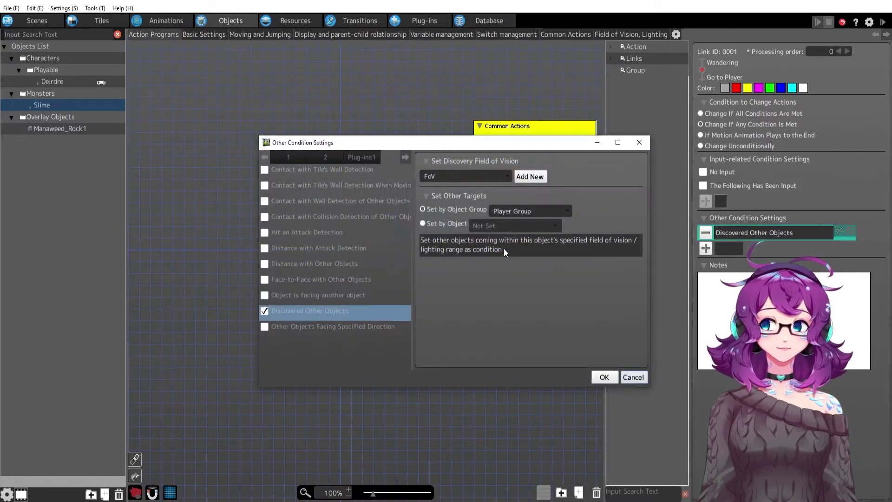
left_click(542, 211)
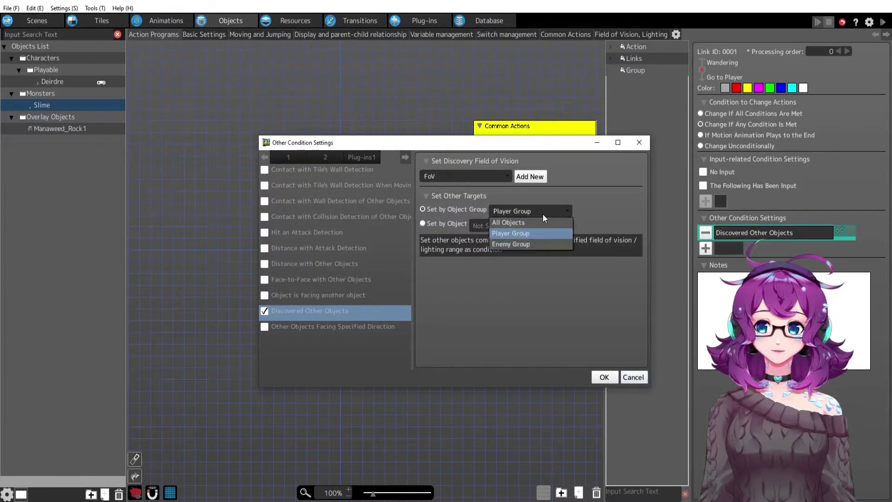
left_click(523, 233)
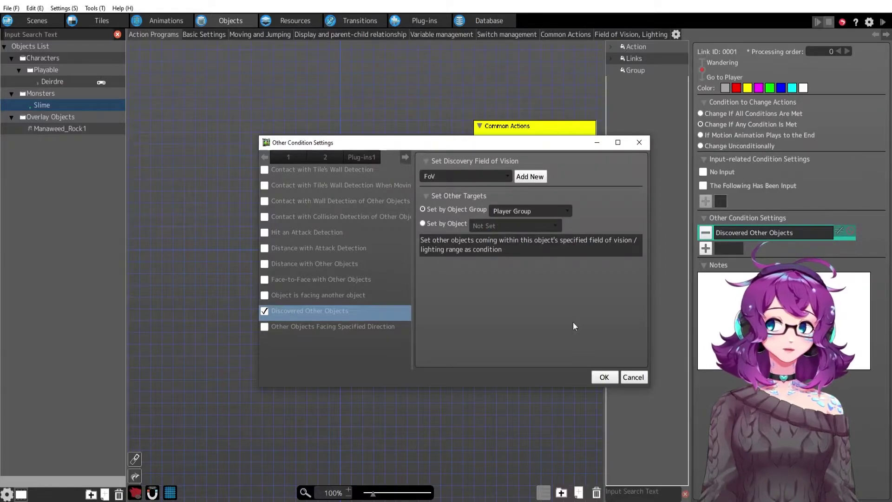
left_click(633, 382)
Step: Check Go to Player uses Move Towards Nearby Object, confirm, and start a test play
left_click(361, 316)
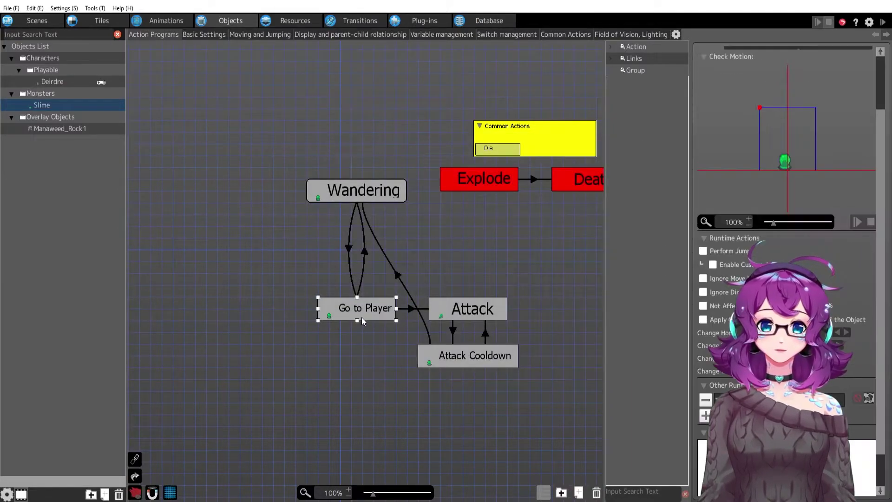
left_click(349, 267)
double_click(356, 308)
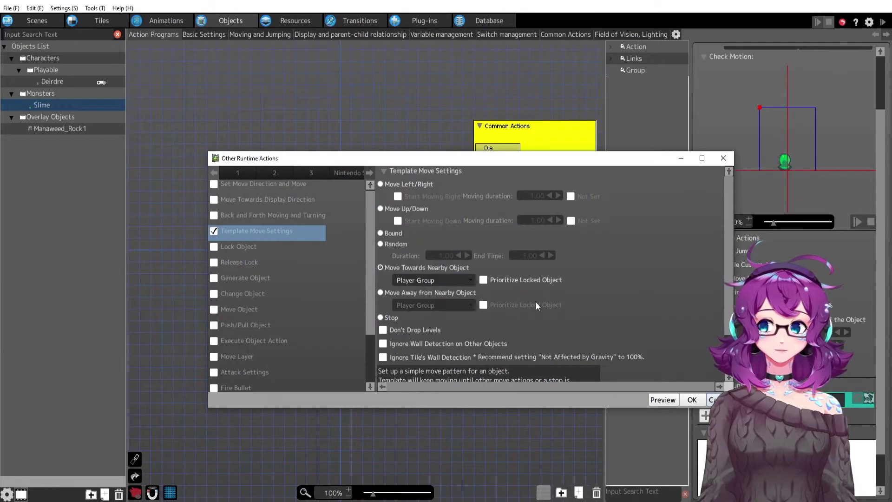
scroll(410, 227, "down", 3)
scroll(410, 228, "up", 1)
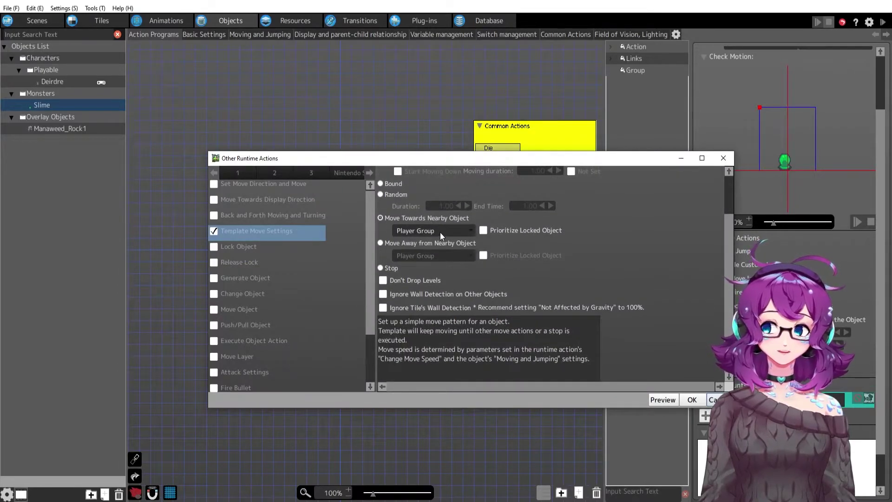
left_click(691, 400)
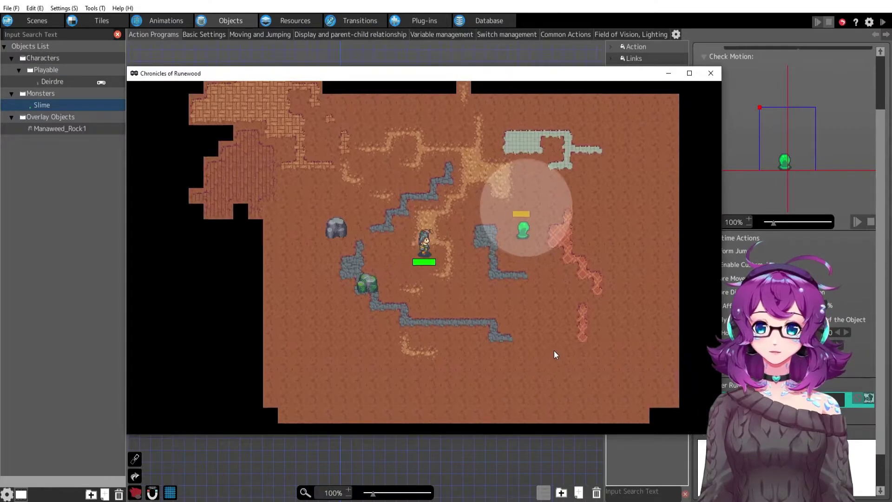
Step: Walk the player into the slime's 50-dot vision circle and back out using the arrow keys
key("Right")
key("Up")
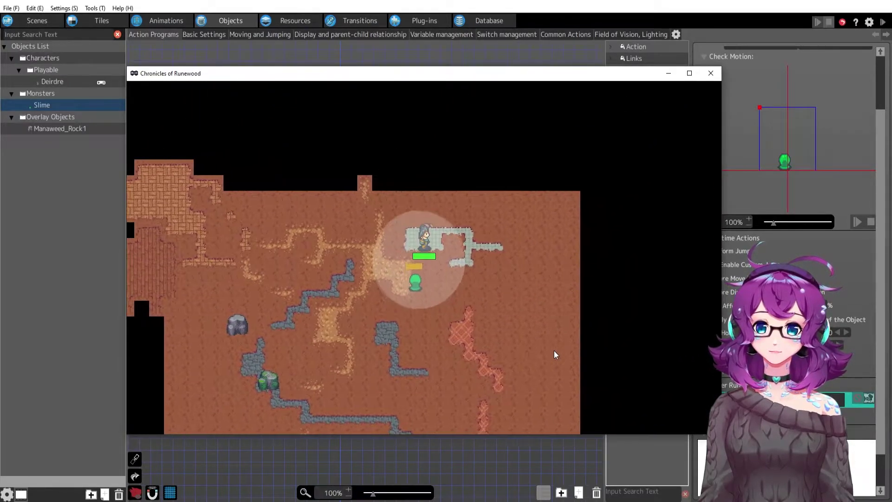
key("Right")
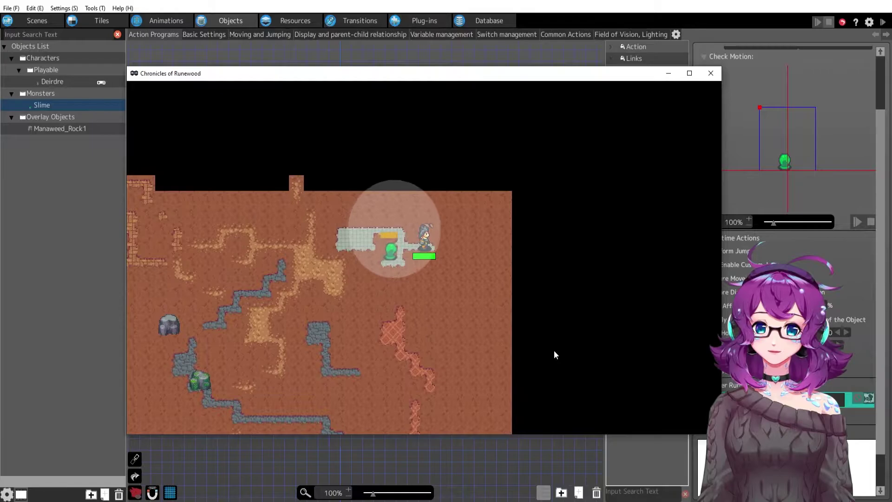
key("Right")
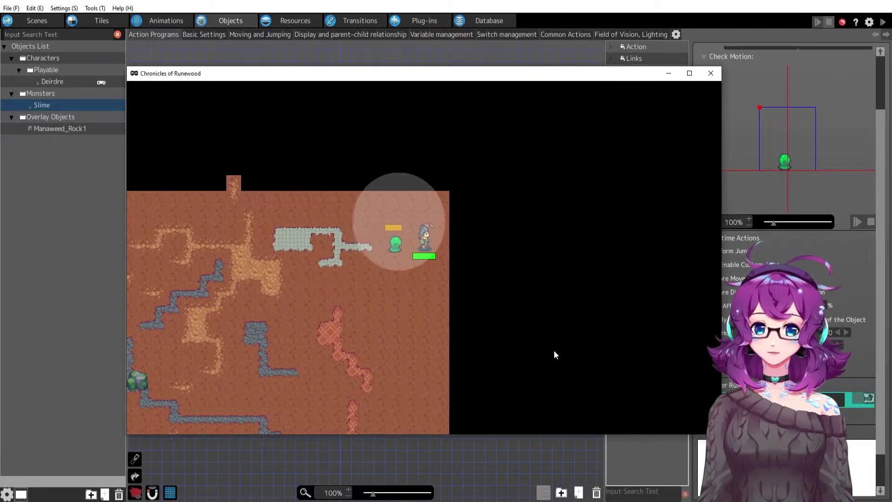
key("Down")
key("Down")
key("Left")
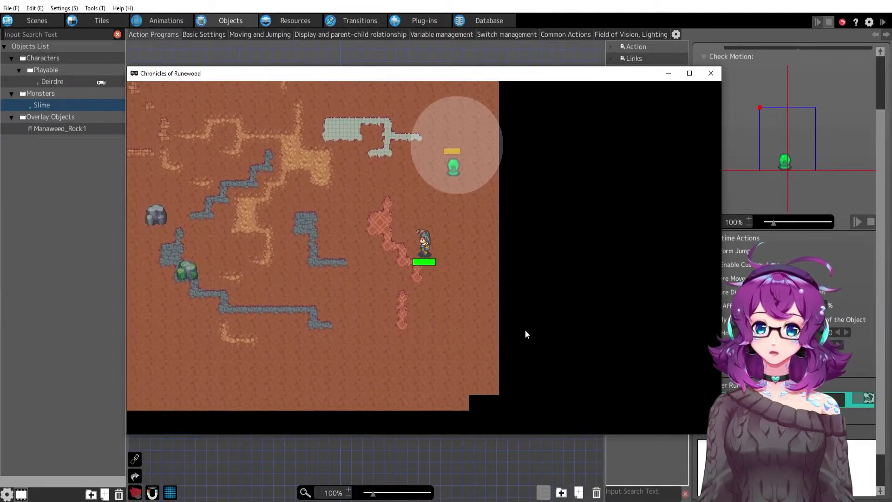
key("Up")
key("Right")
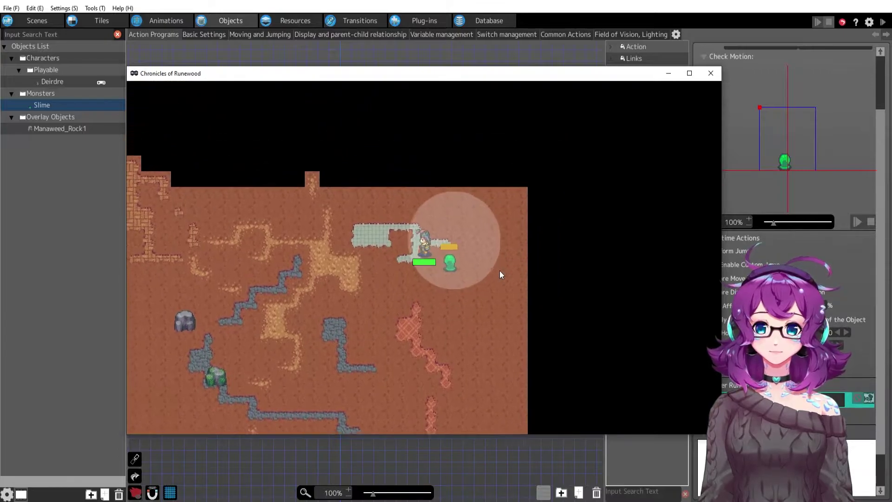
key("Left")
key("Down")
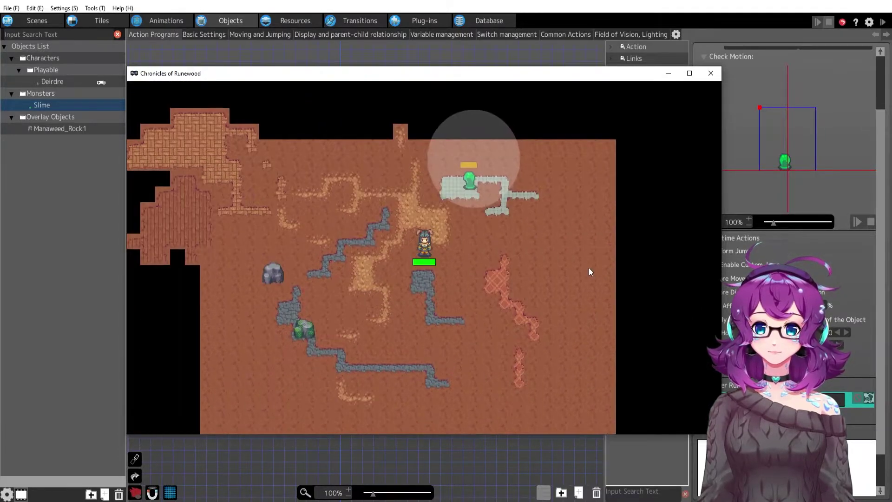
left_click(711, 73)
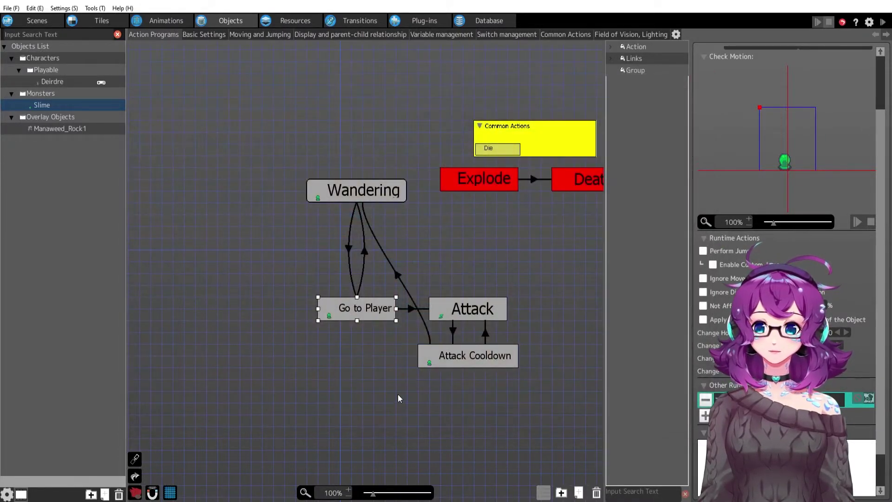
left_click(365, 251)
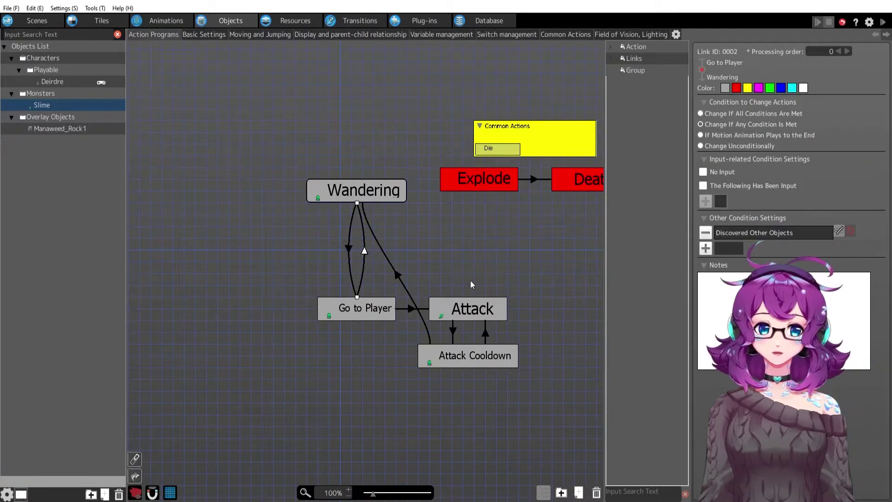
double_click(730, 233)
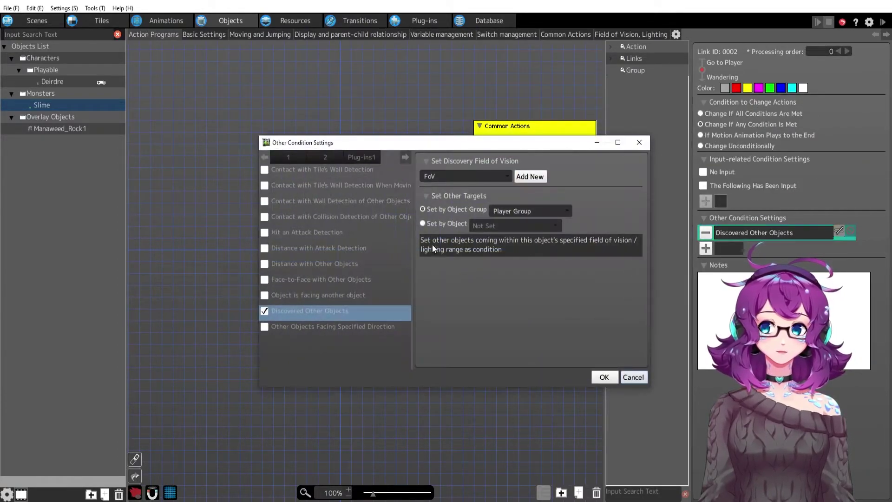
left_click(633, 377)
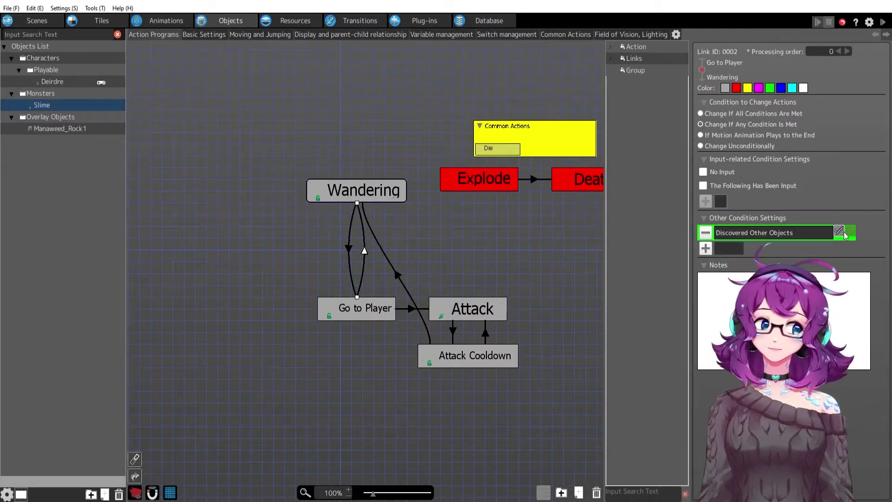
Step: Make the Go to Player→Attack link trigger when a Player Group object is under 40 dots away
left_click(350, 312)
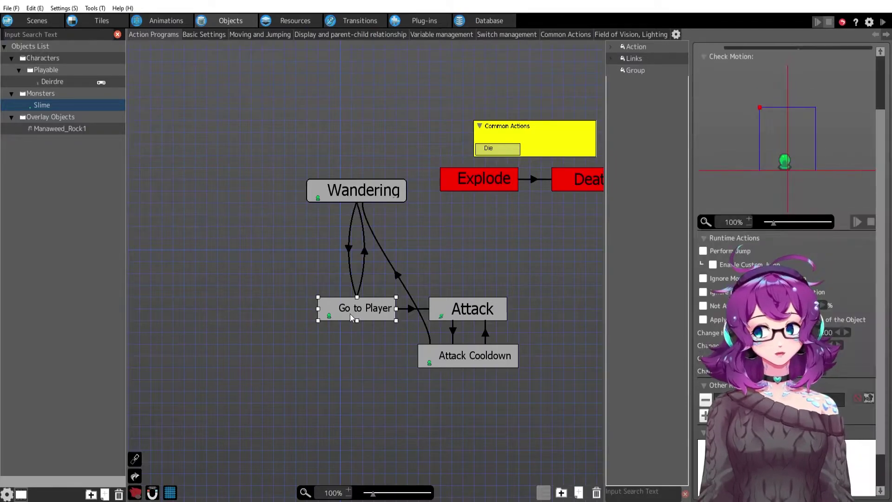
left_click(349, 302)
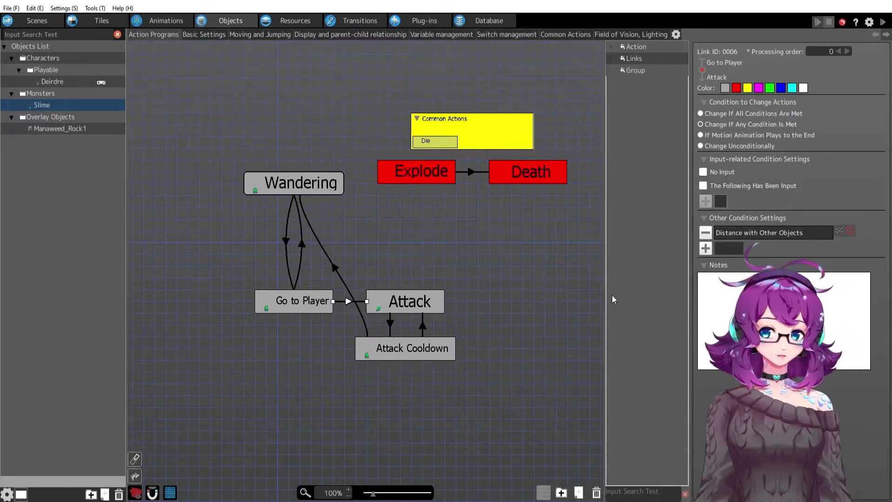
double_click(767, 232)
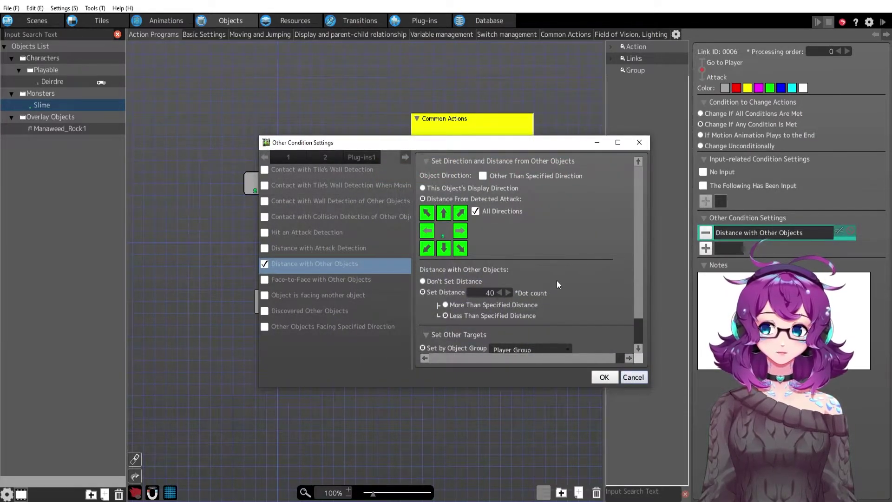
scroll(557, 279, "down", 2)
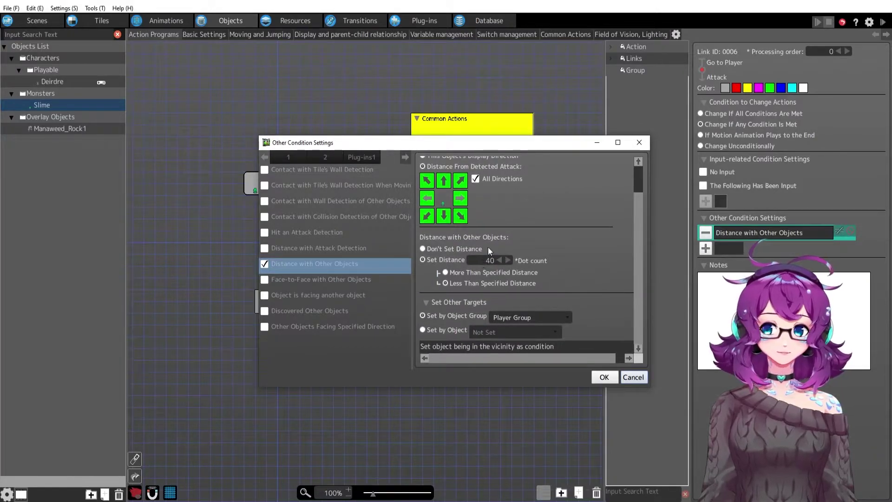
scroll(546, 238, "up", 2)
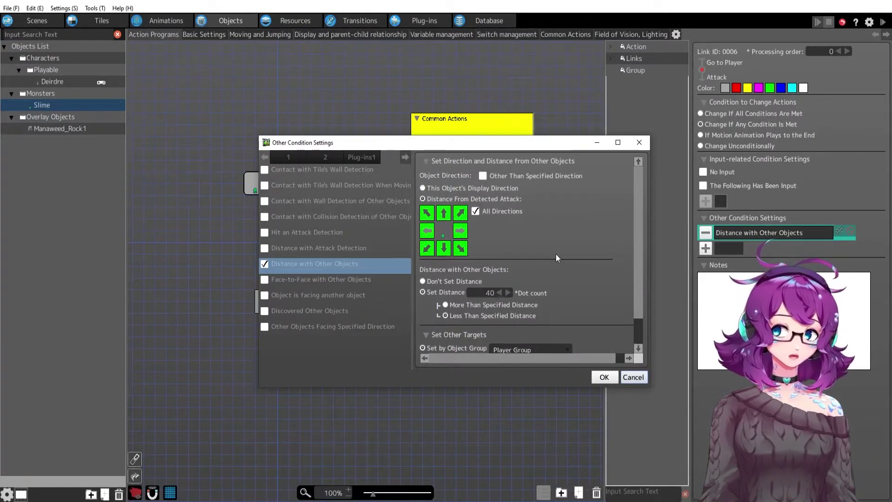
scroll(555, 257, "down", 2)
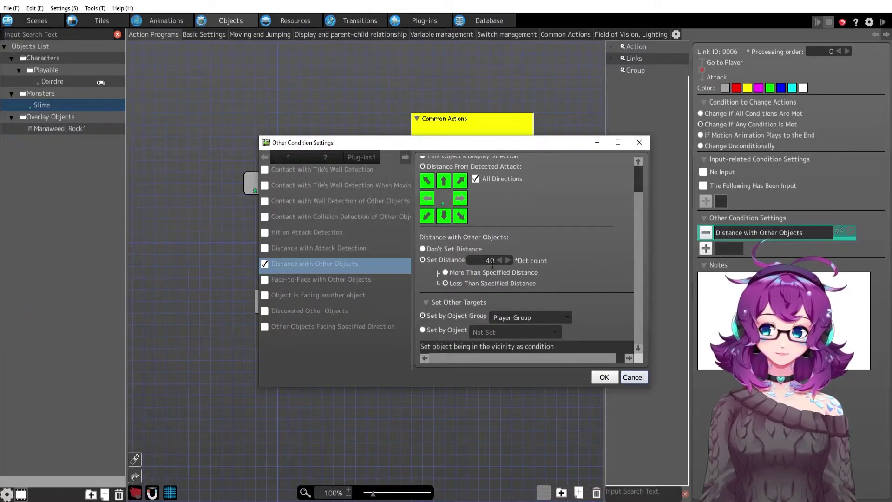
left_click(632, 377)
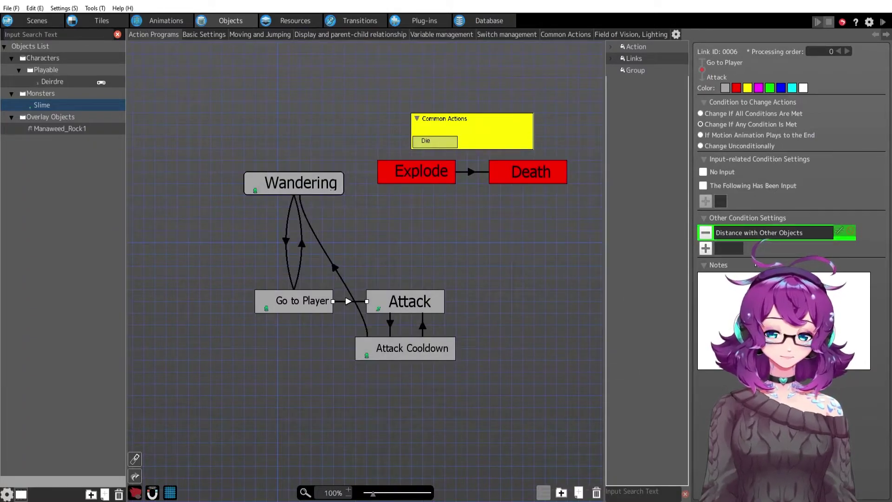
double_click(759, 233)
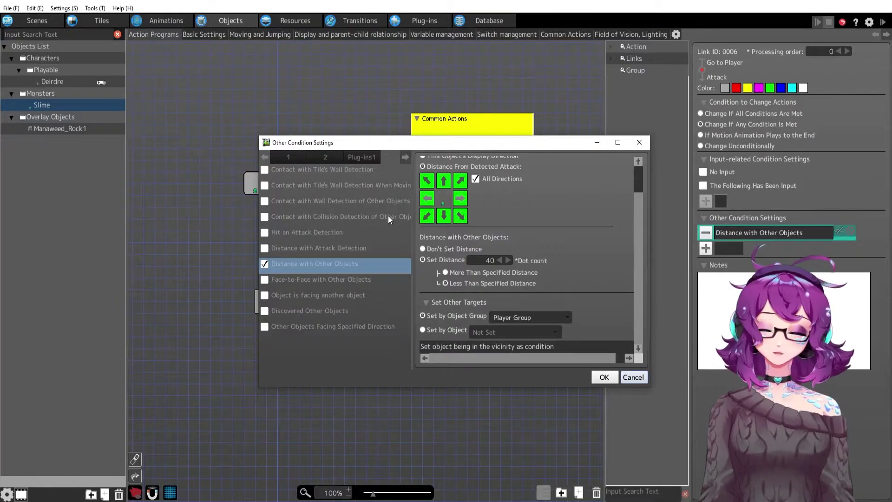
scroll(580, 271, "up", 2)
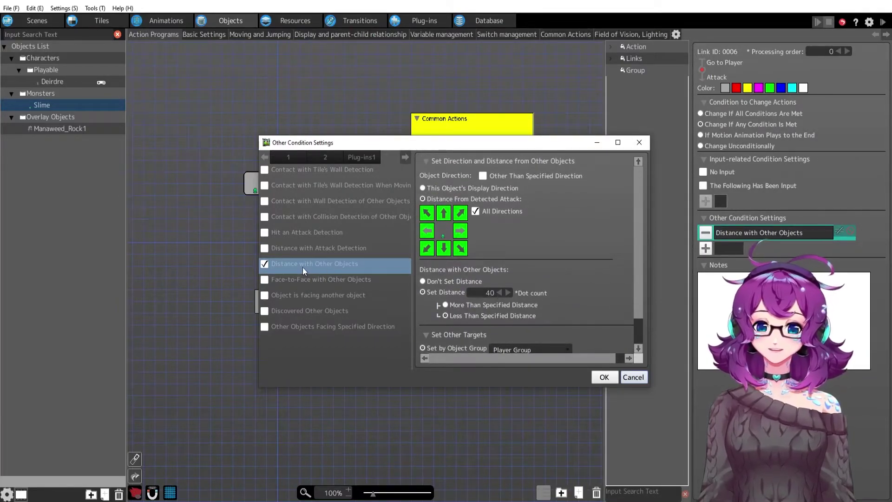
scroll(554, 258, "down", 2)
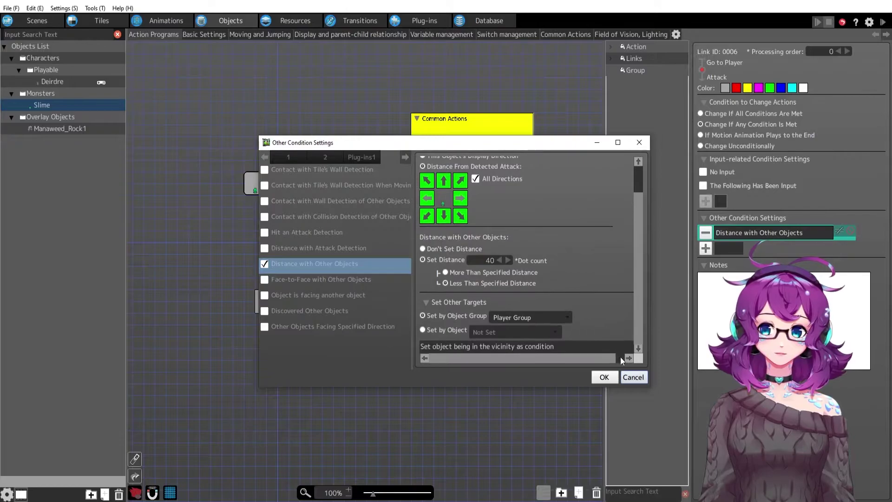
key("Return")
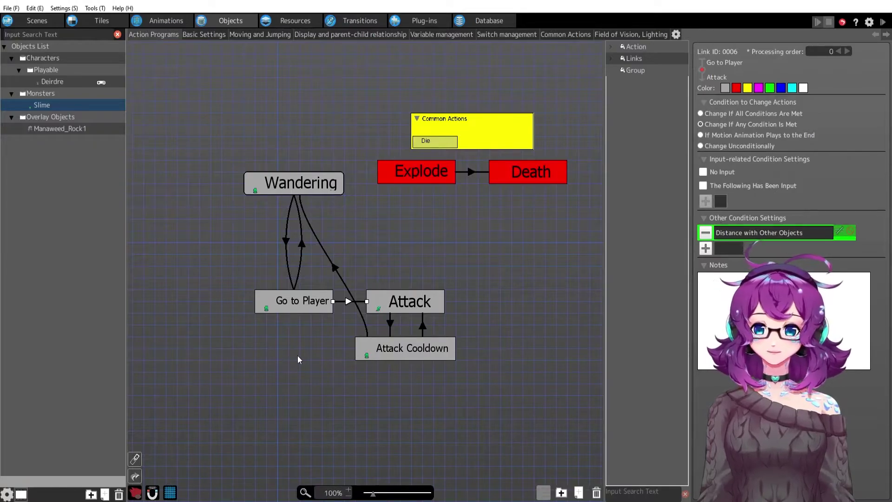
left_click(399, 303)
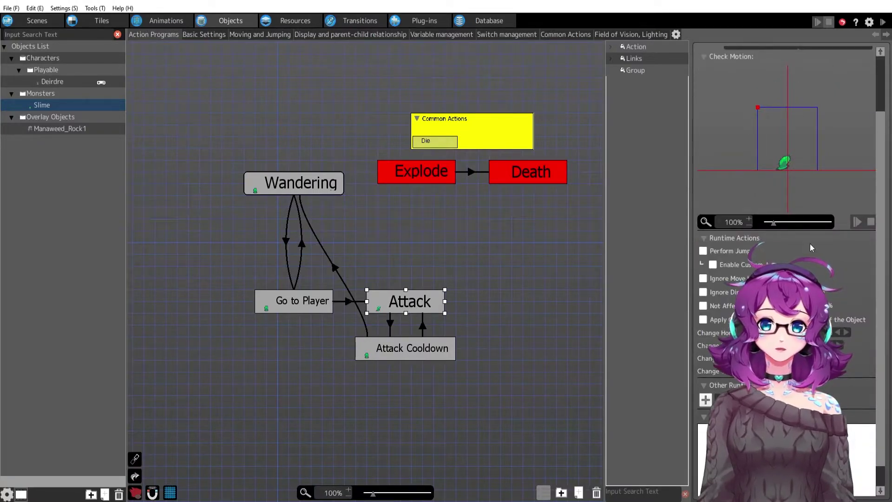
scroll(812, 247, "up", 2)
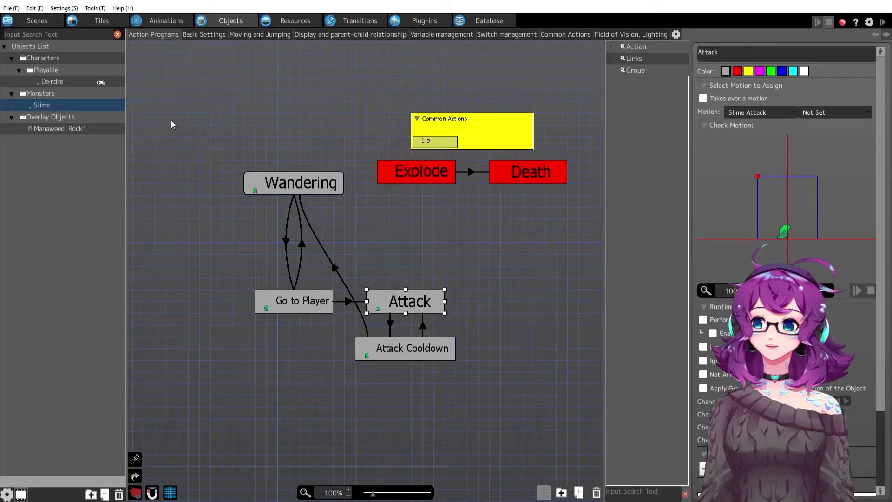
left_click(762, 114)
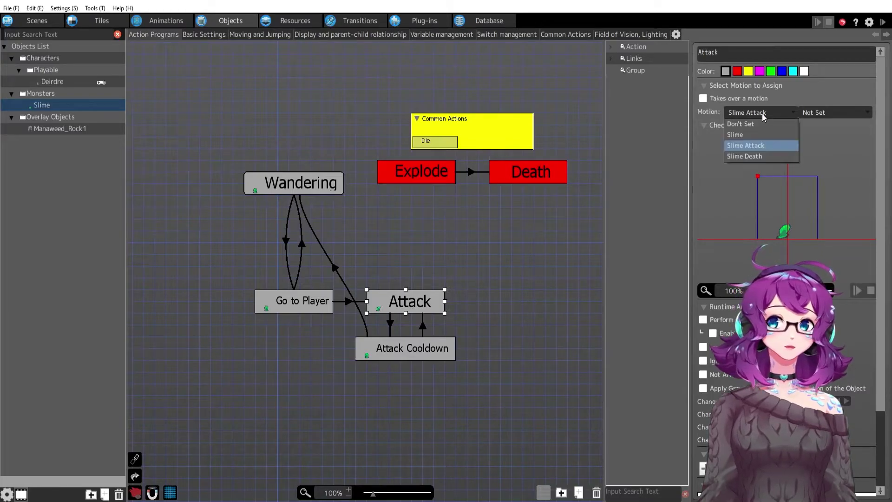
left_click(770, 146)
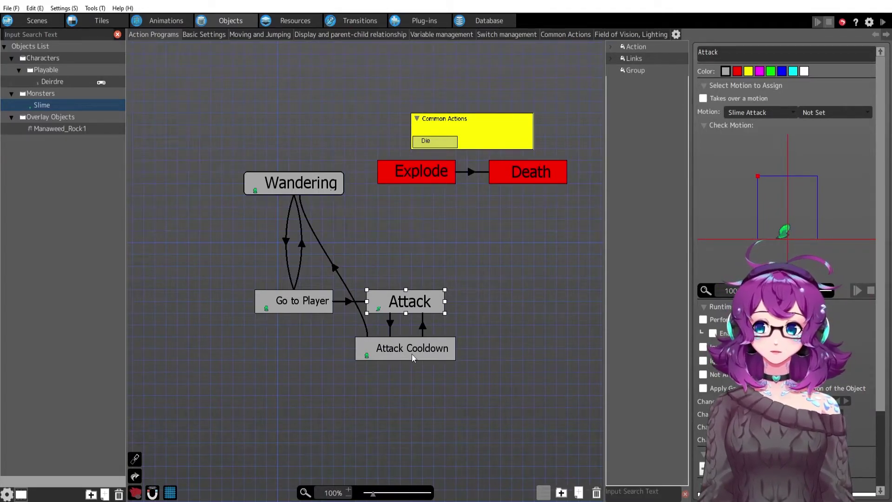
left_click(390, 322)
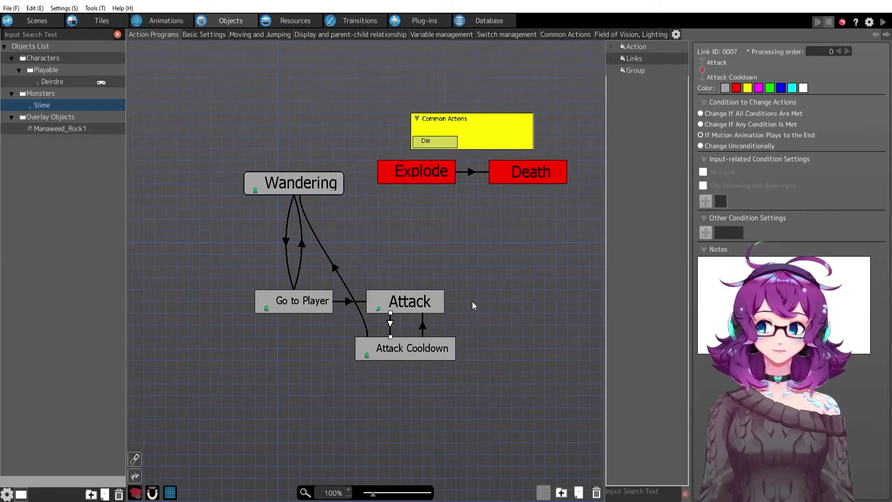
left_click(425, 351)
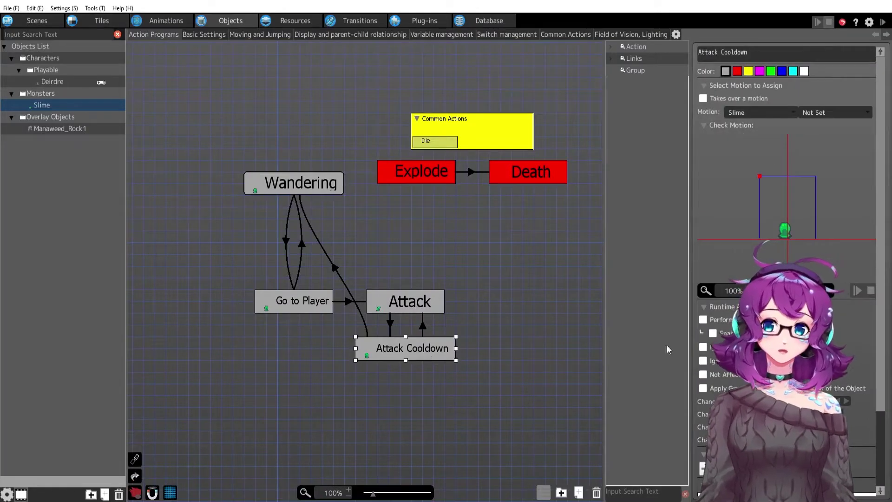
left_click(745, 112)
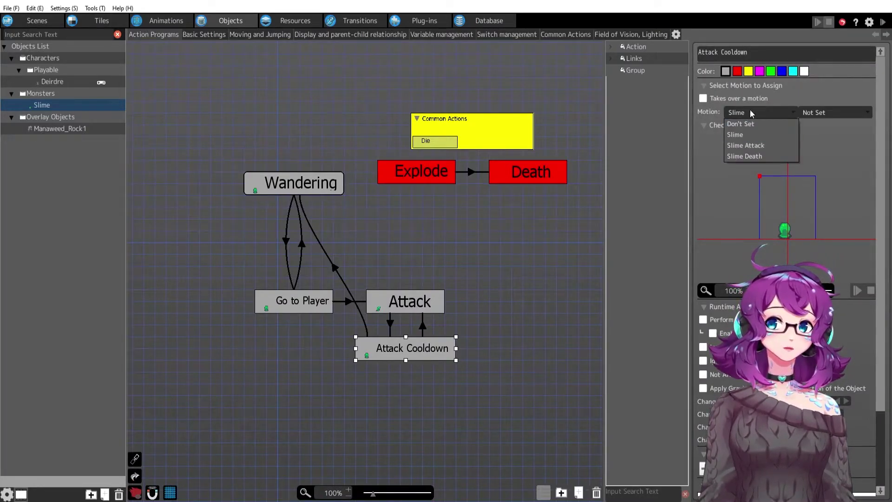
left_click(749, 112)
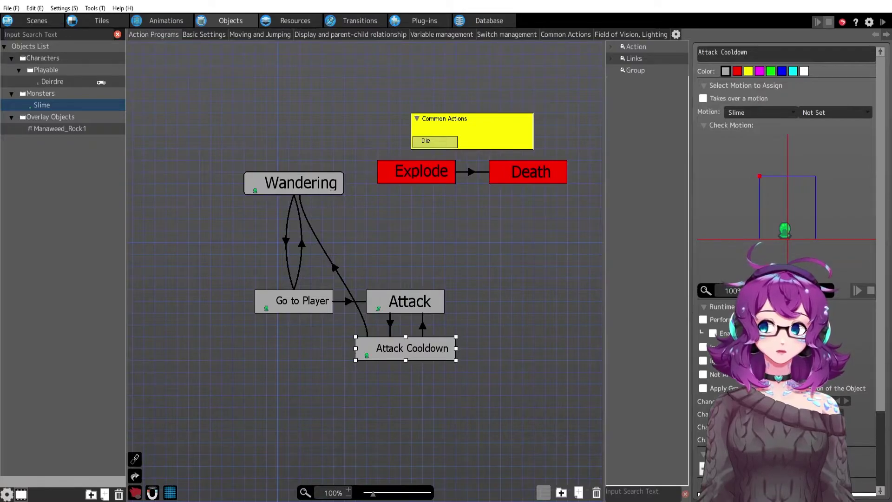
scroll(785, 186, "down", 3)
scroll(785, 185, "up", 1)
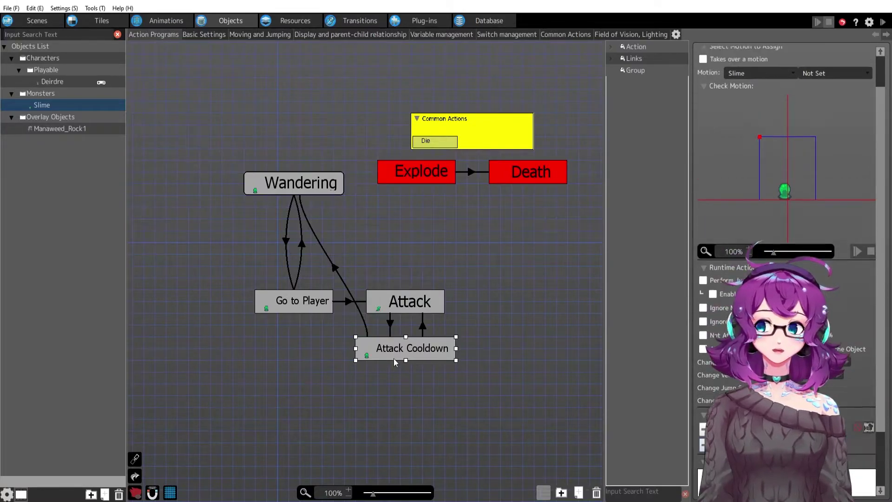
left_click(423, 327)
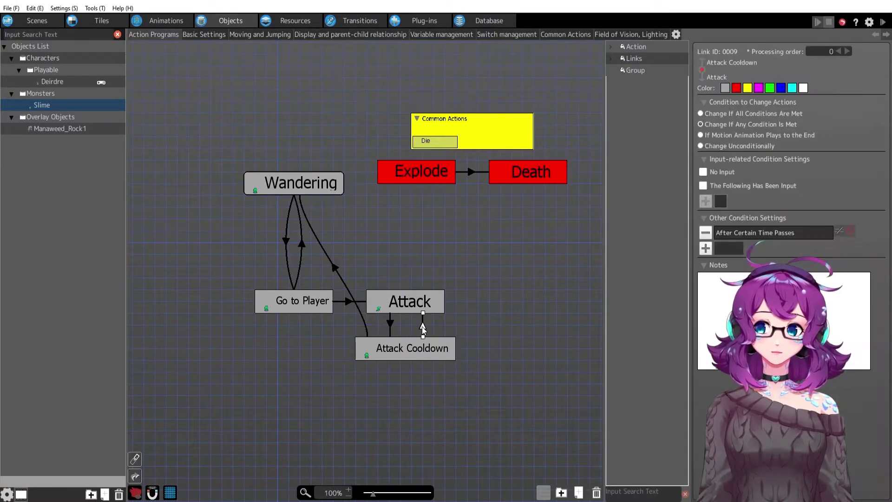
double_click(766, 234)
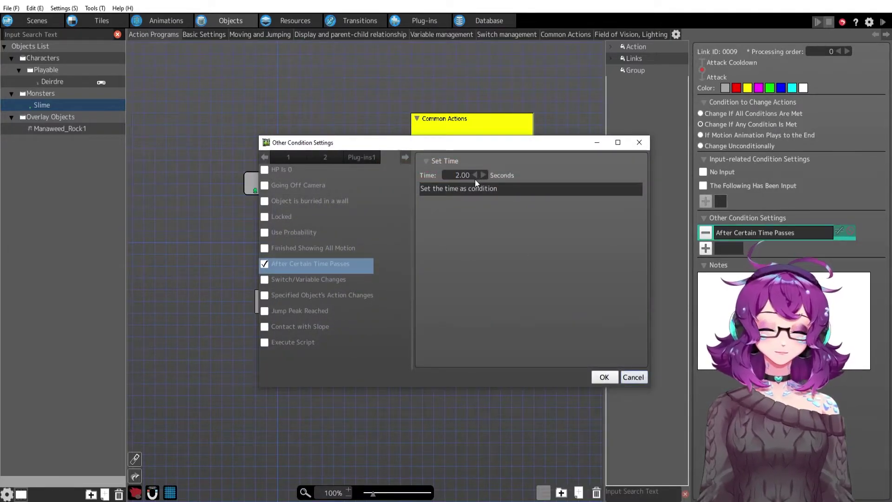
left_click_drag(405, 146, 388, 124)
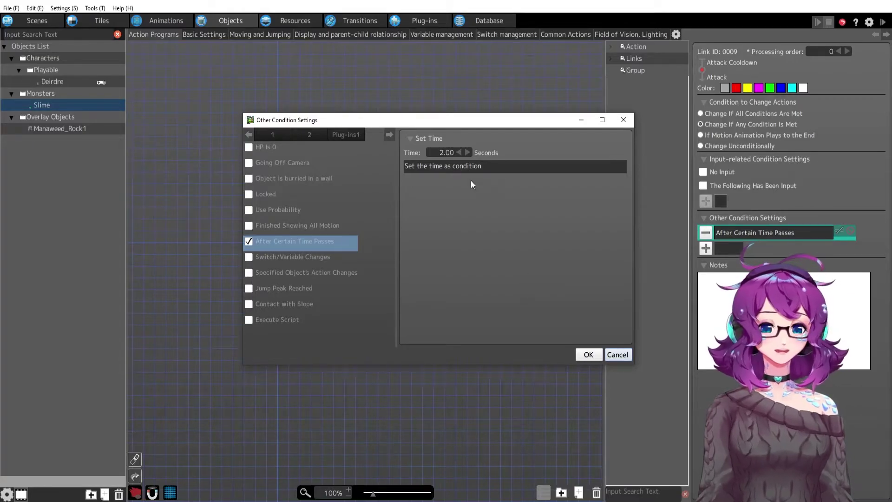
left_click(618, 355)
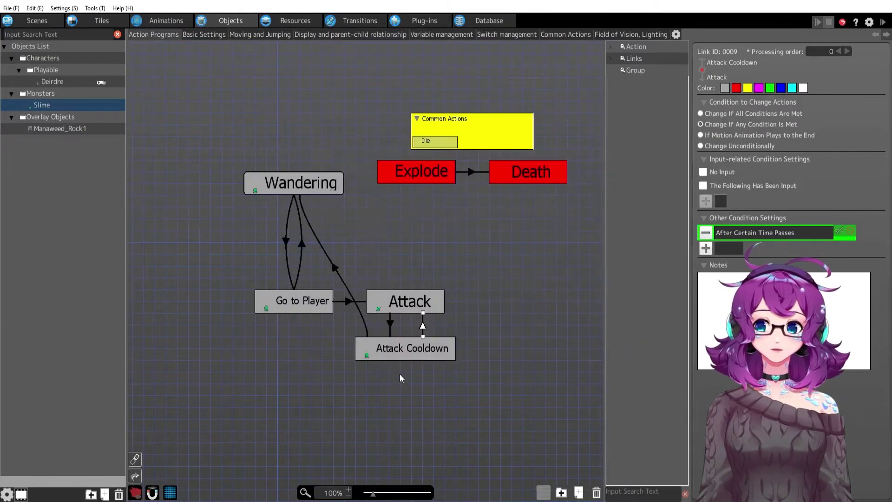
left_click(391, 356)
left_click(413, 302)
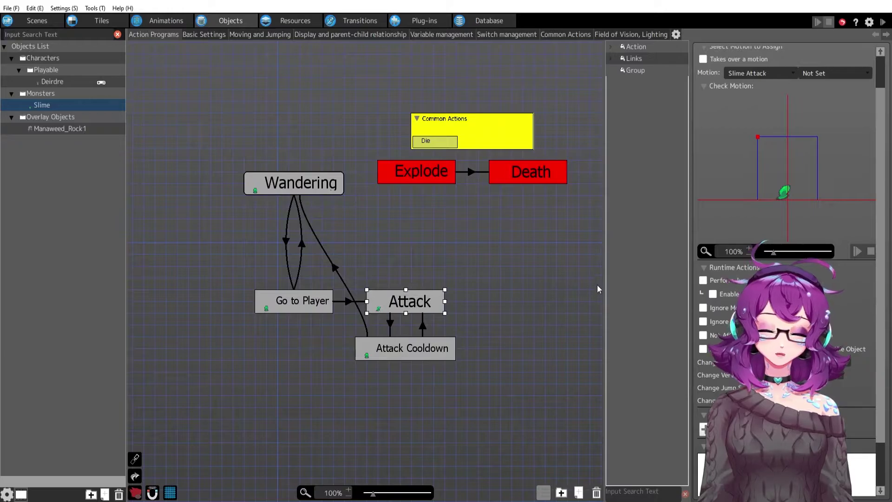
key("F5")
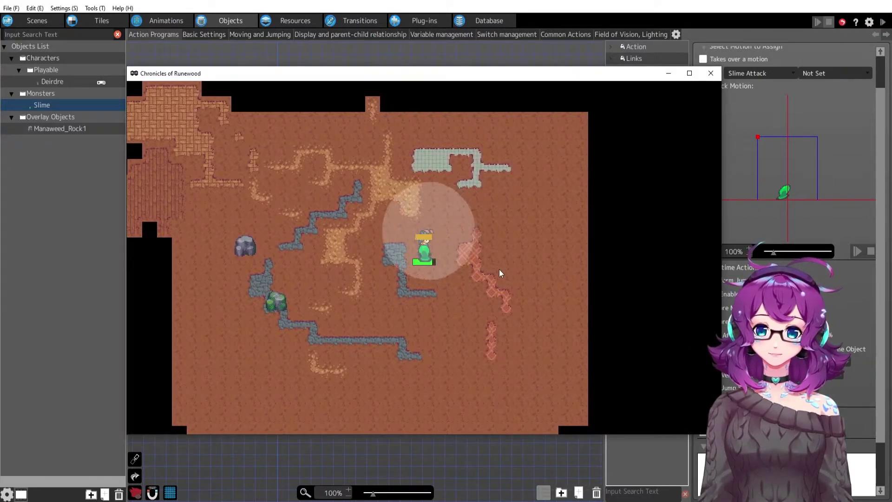
key("Left")
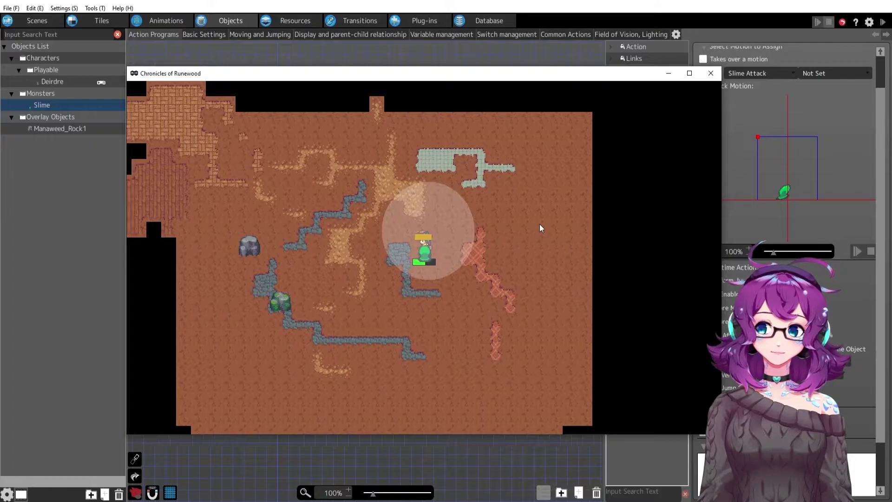
key("Left")
key("Right")
key("Down")
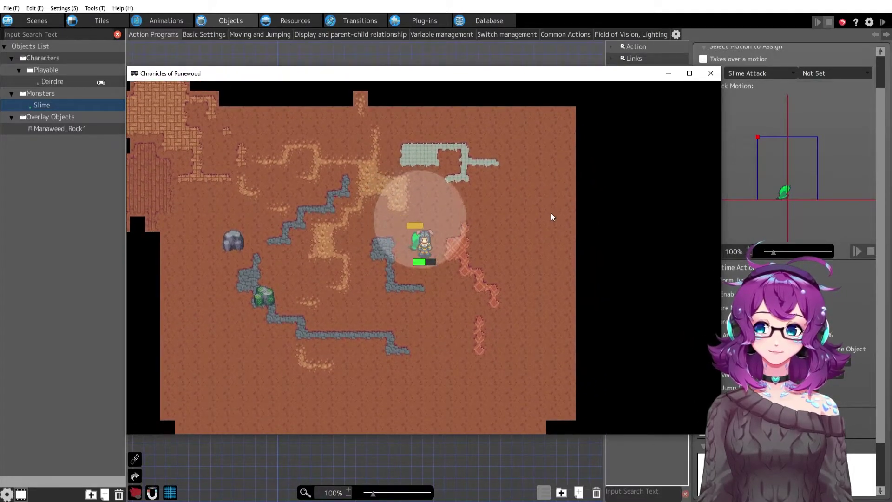
key("Down")
left_click(710, 73)
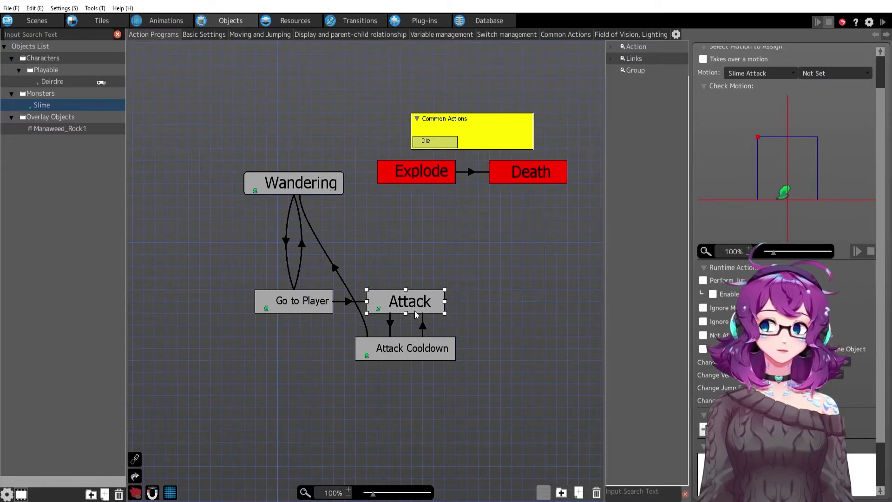
left_click(427, 356)
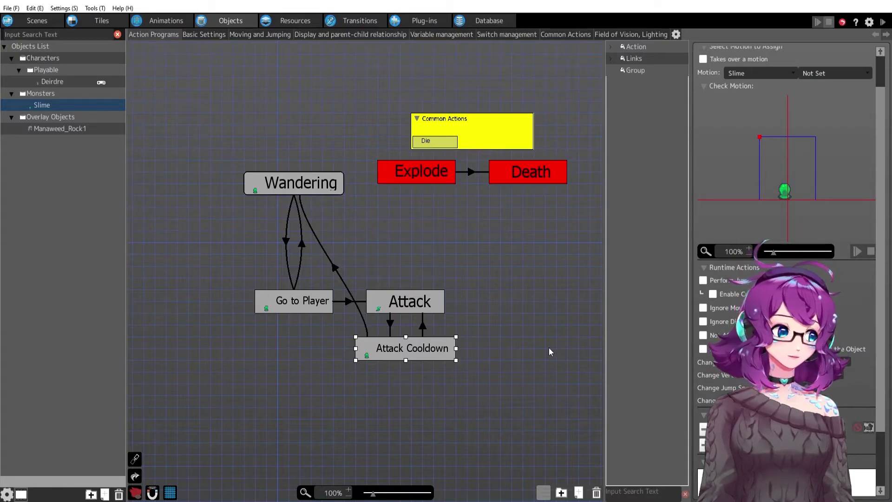
left_click(492, 344)
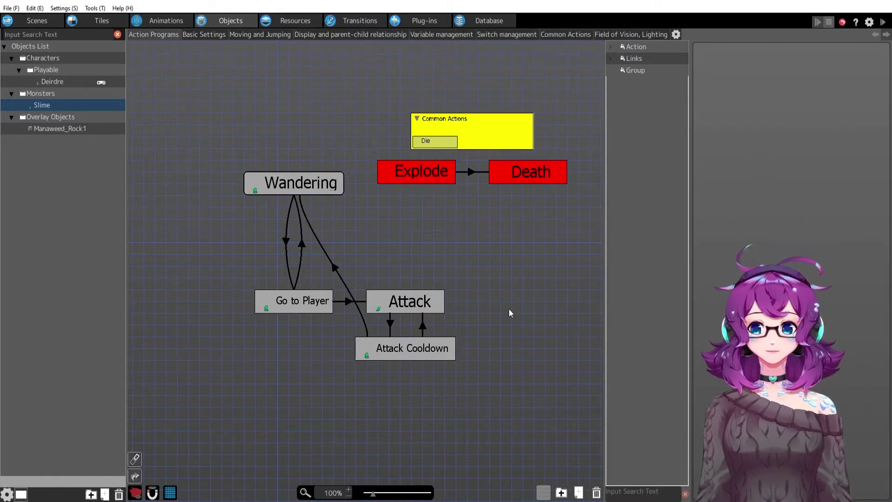
left_click_drag(509, 309, 513, 349)
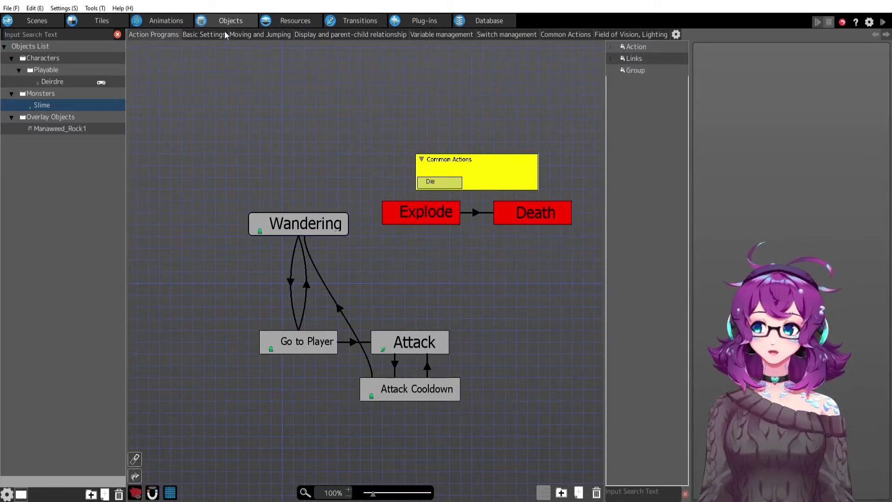
Step: Open the Slime Attack animation, turn off the preview overlay, and play it facing down
left_click(160, 21)
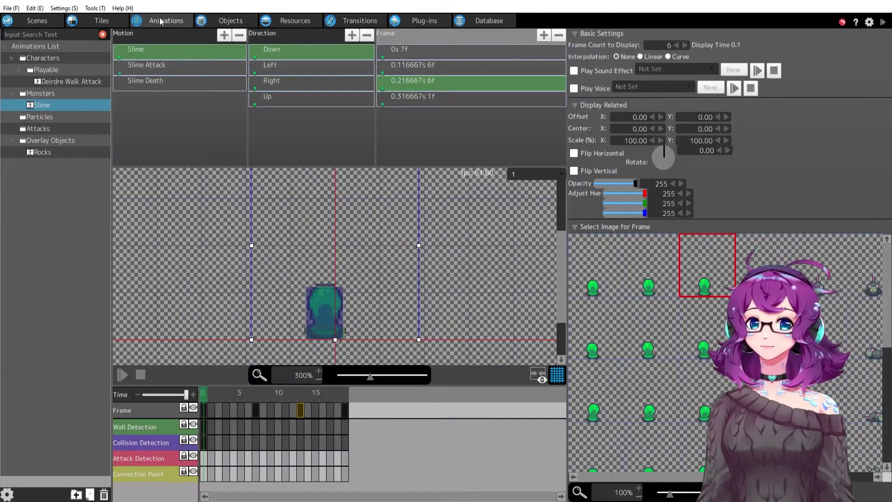
left_click(151, 65)
left_click(417, 50)
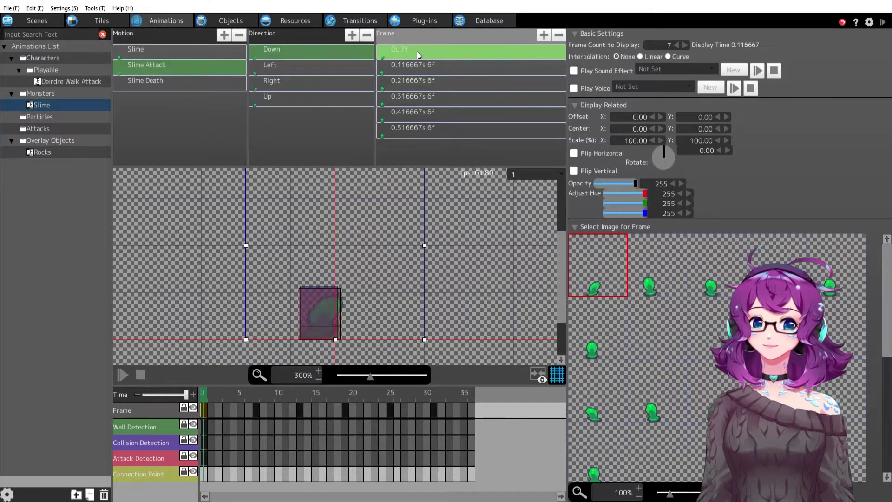
left_click(541, 378)
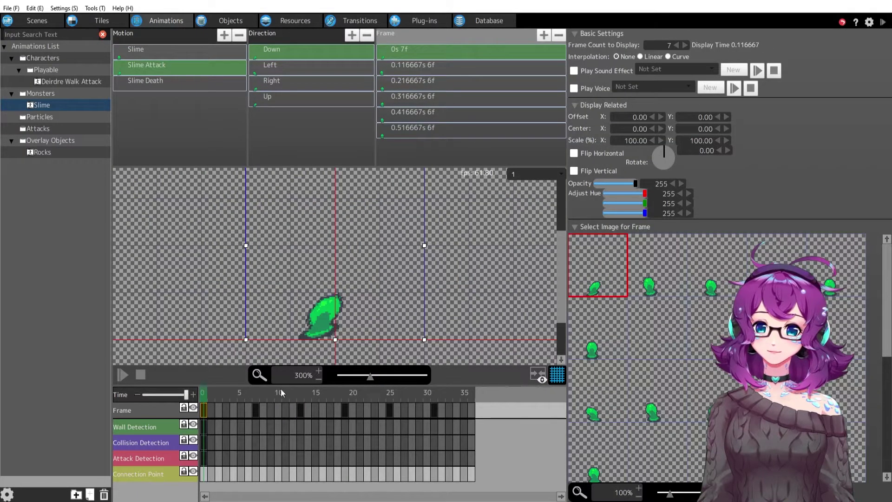
left_click(124, 378)
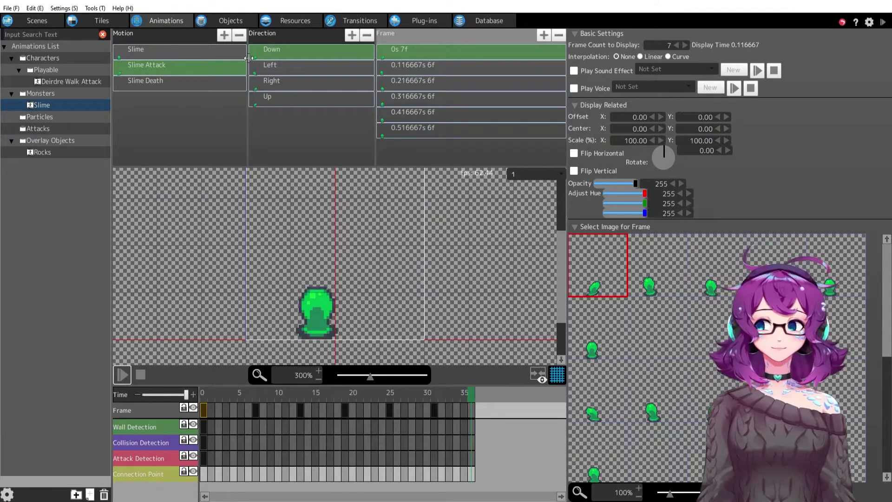
Step: Play the left-facing Slime Attack animation, then bring the JuiceFX window forward
left_click(272, 65)
left_click(122, 381)
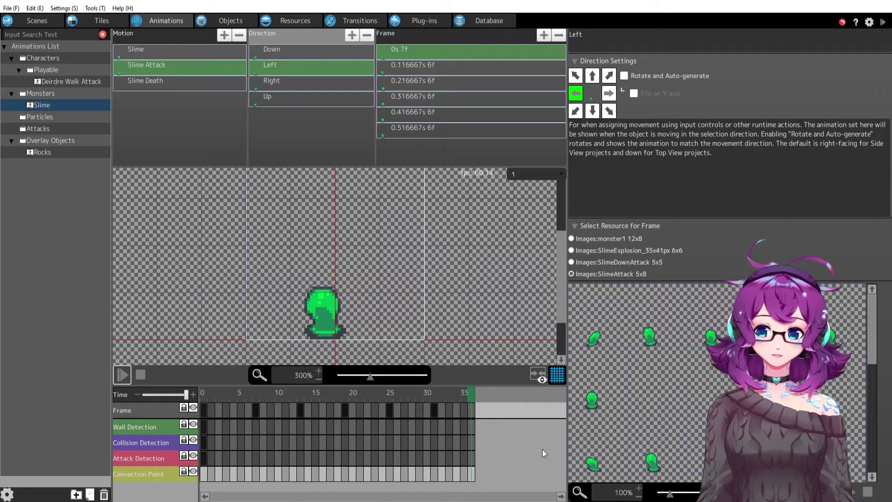
mouse_move(513, 501)
left_click(493, 439)
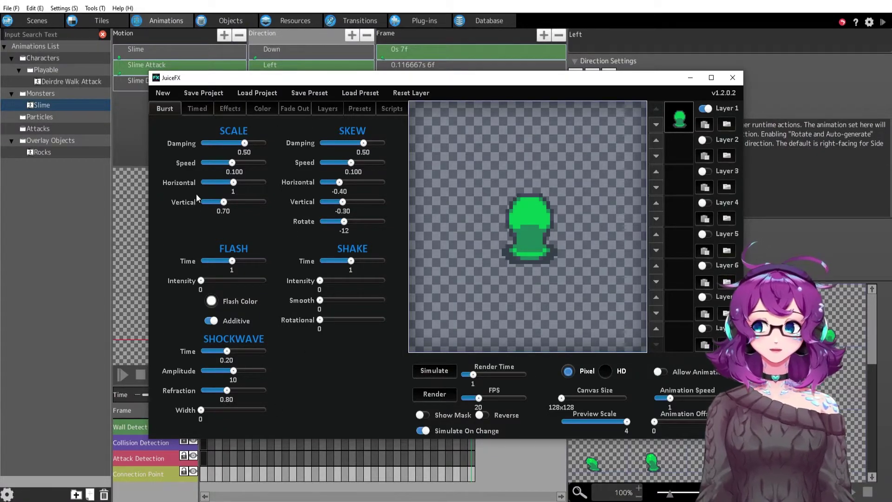
Step: Replay the slime's burst effect, try the Jump, Hit and Teleport presets, then return to Burst
left_click(429, 370)
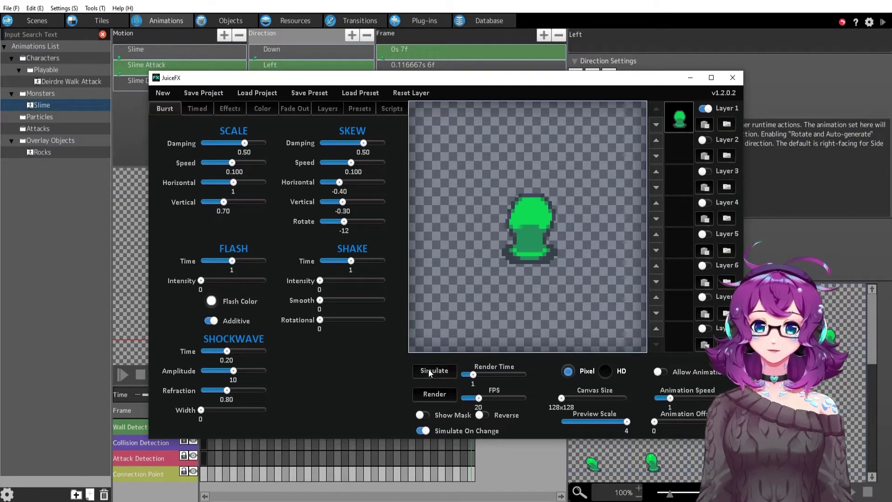
left_click(531, 261)
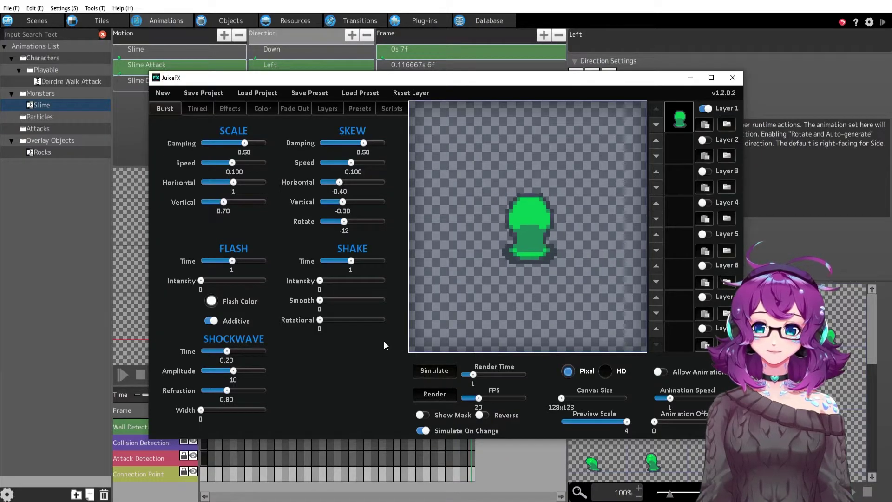
left_click(358, 109)
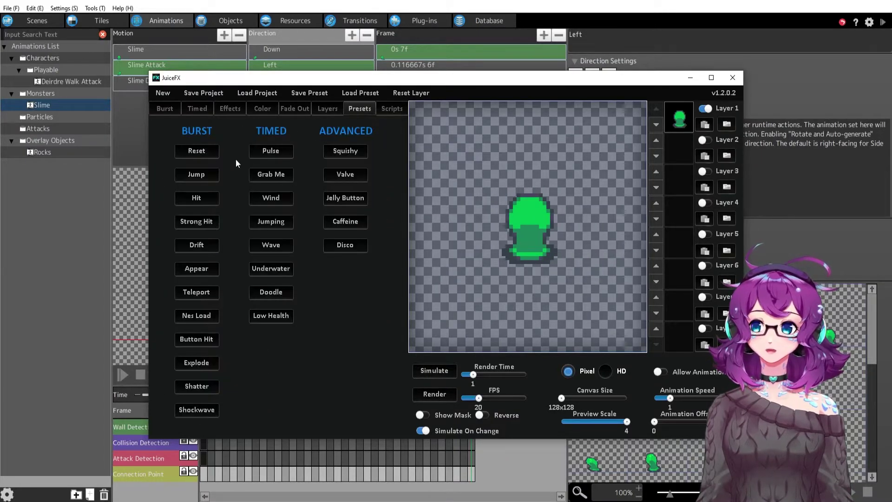
left_click(201, 175)
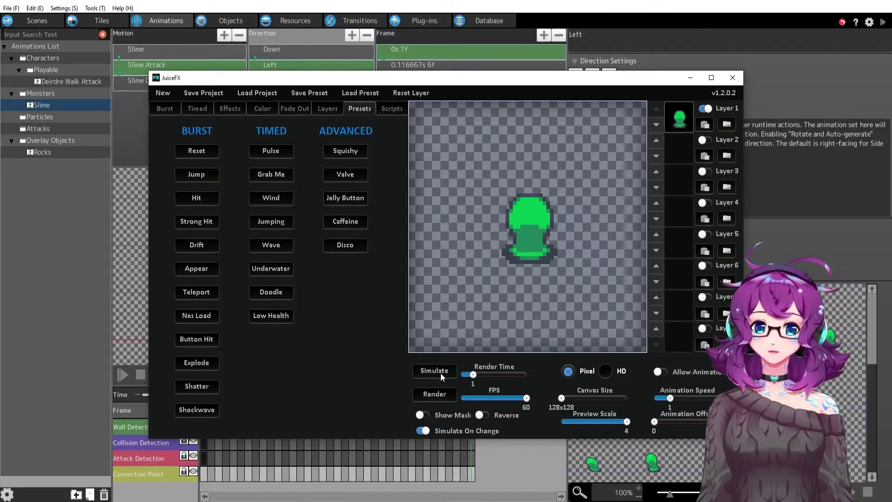
left_click(201, 201)
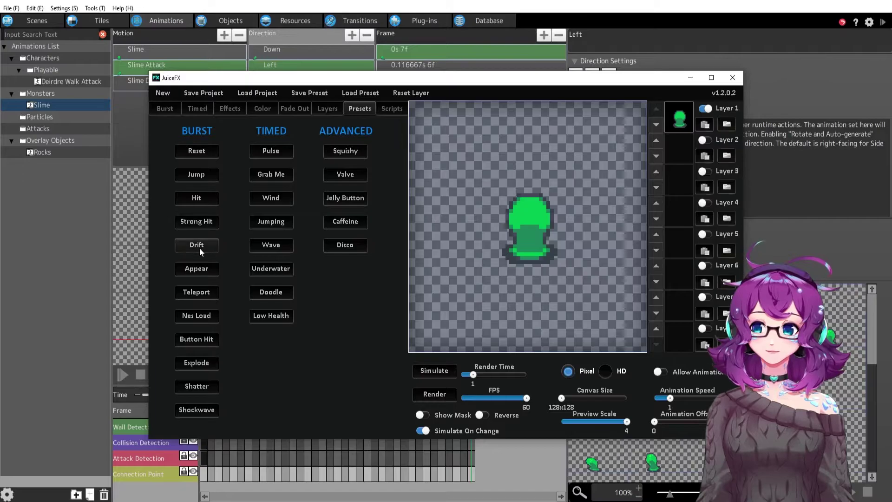
left_click(211, 294)
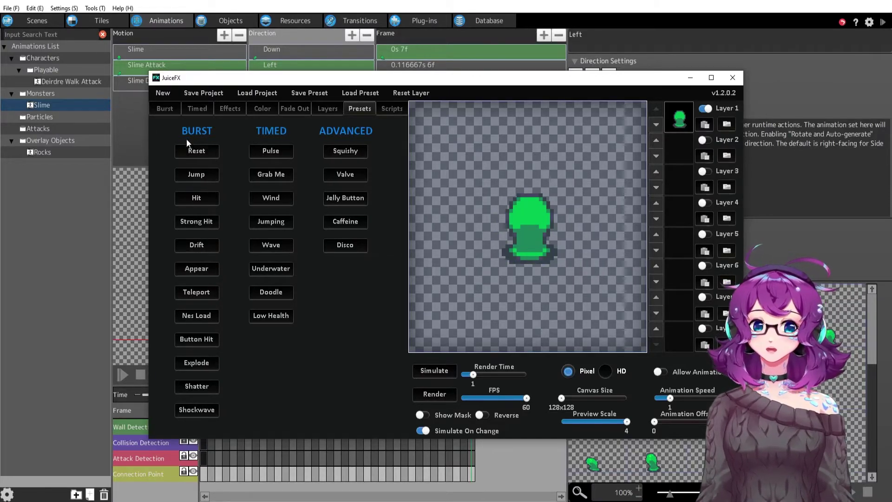
left_click(165, 110)
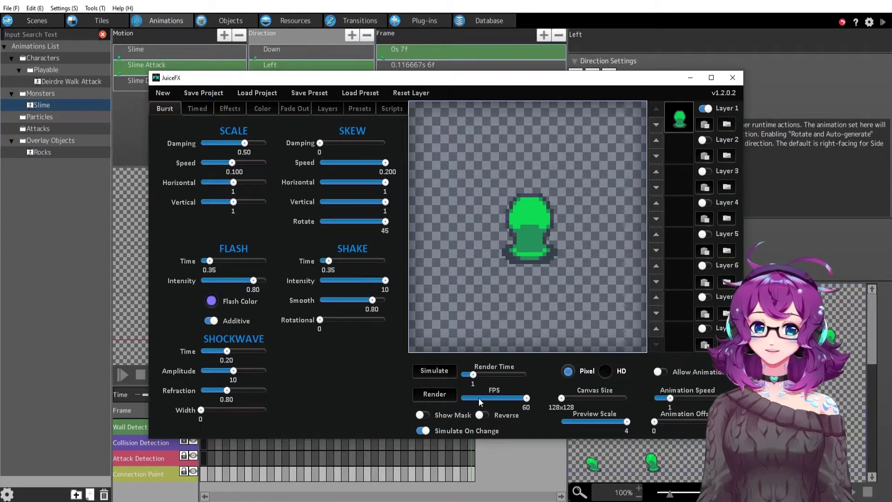
Step: Render the slime's effect, cancel the result, and switch to Photoshop
left_click(438, 391)
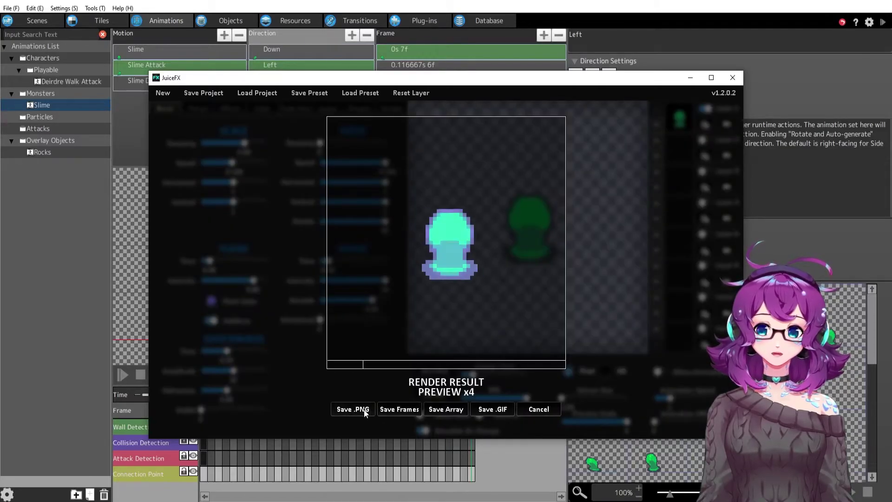
left_click(538, 409)
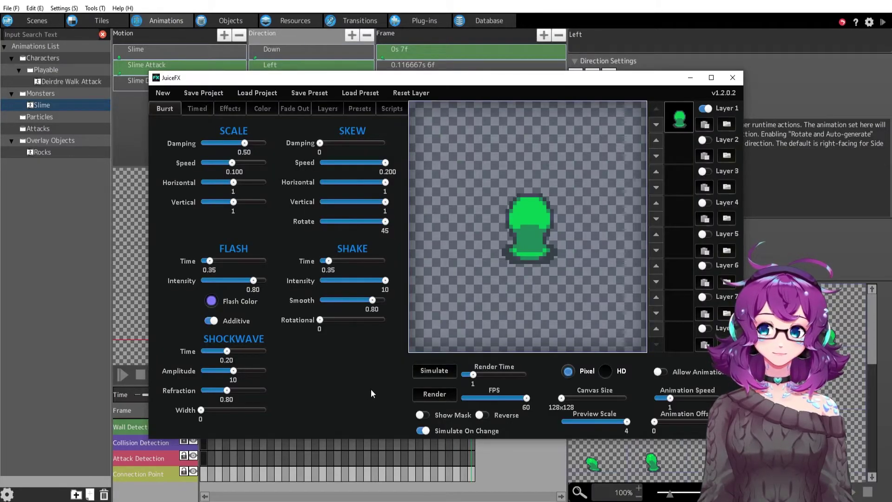
key("alt+Tab")
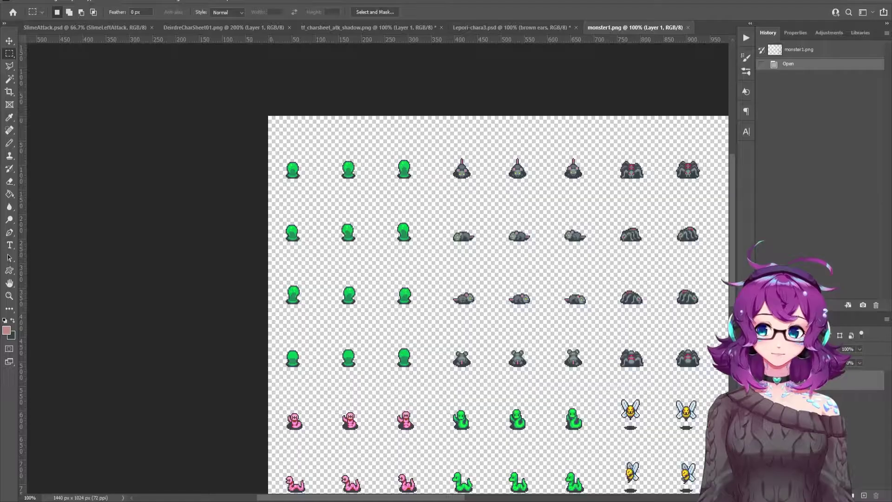
Step: In SlimeAttack.psd, select the top two rows and target the layer mask
left_click(66, 29)
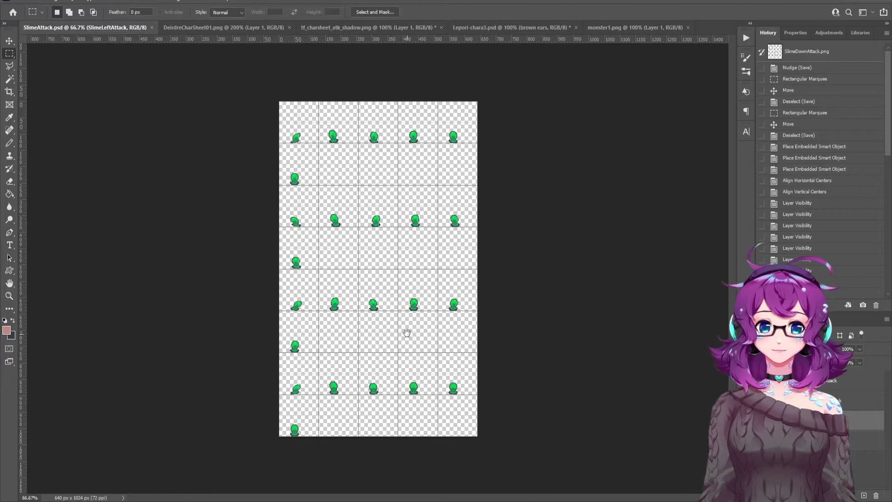
left_click_drag(279, 102, 528, 183)
key("ctrl+h")
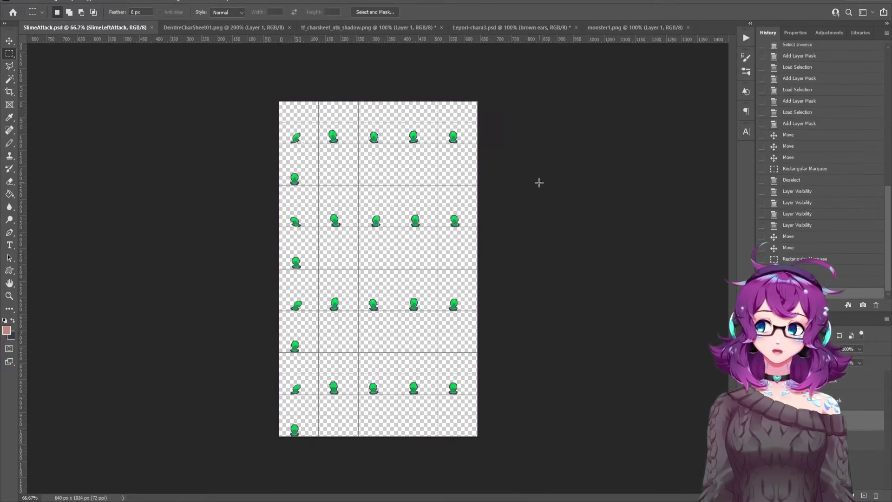
key("ctrl+backslash")
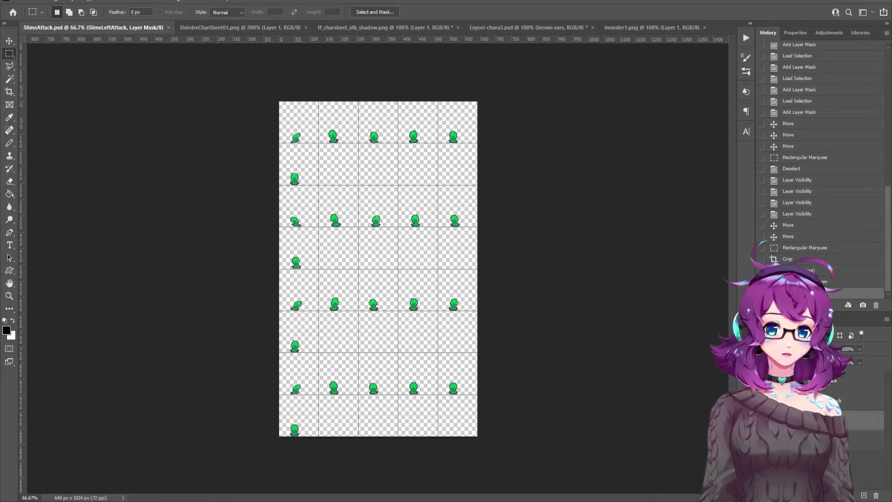
Step: Disable the layer mask and marquee-select frame rows to inspect all eight rows
right_click(802, 383)
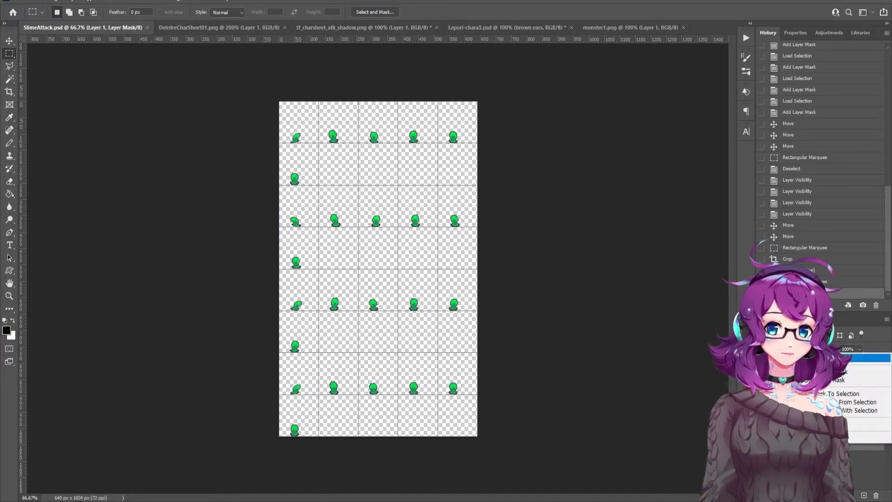
left_click(818, 358)
left_click(803, 383, "shift")
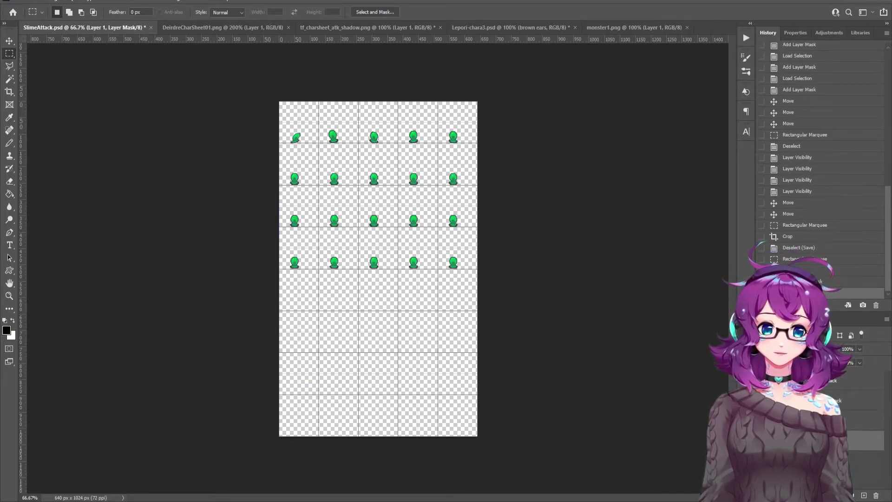
left_click_drag(530, 310, 266, 189)
left_click(523, 312)
left_click_drag(525, 290, 312, 156)
left_click_drag(262, 106, 304, 172)
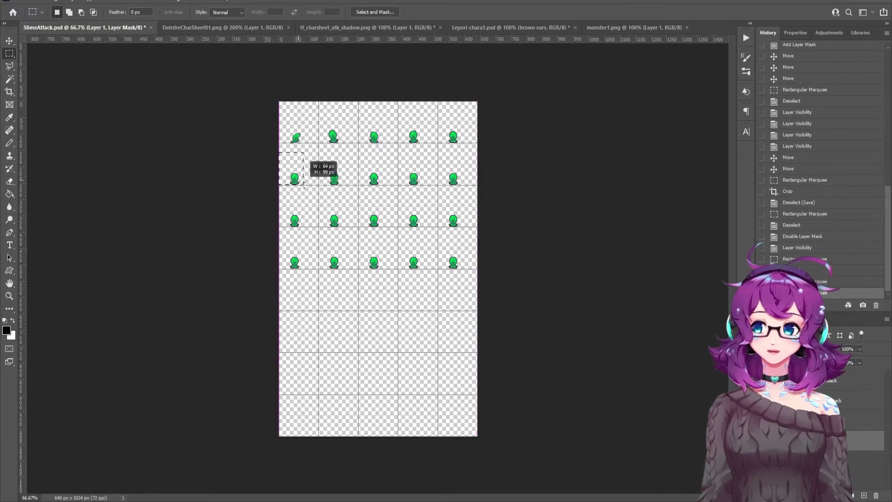
left_click(599, 289)
Step: Re-enable the layer mask and return to Pixel Game Maker MV
right_click(817, 357)
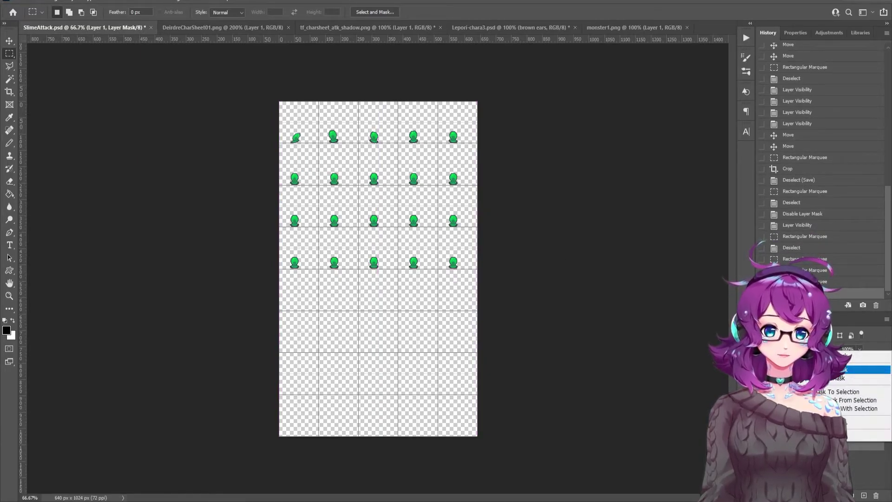
left_click(855, 356)
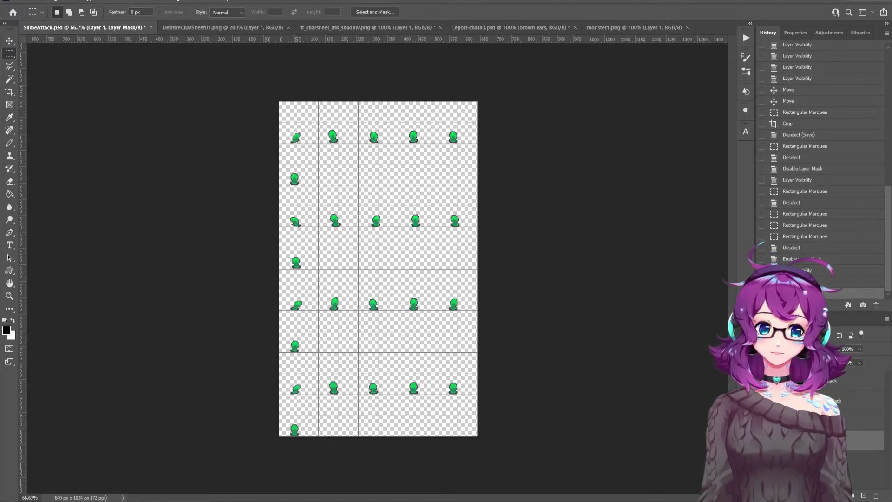
key("alt+Tab")
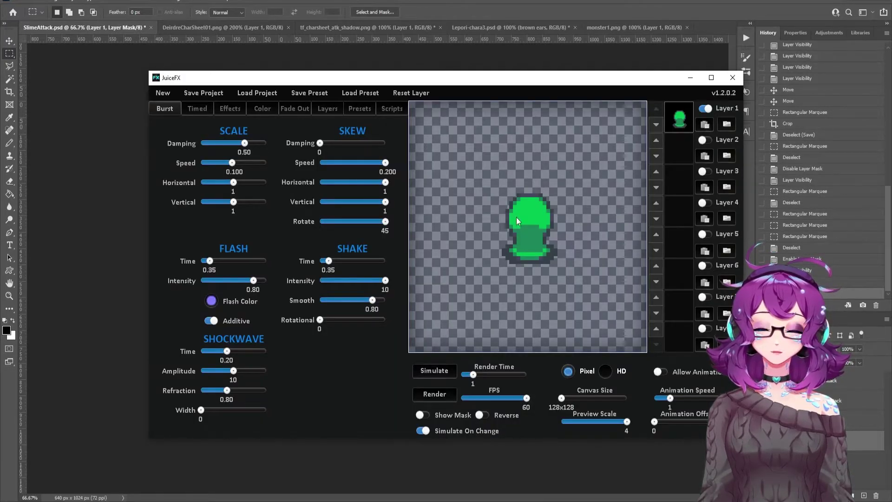
key("alt+Tab")
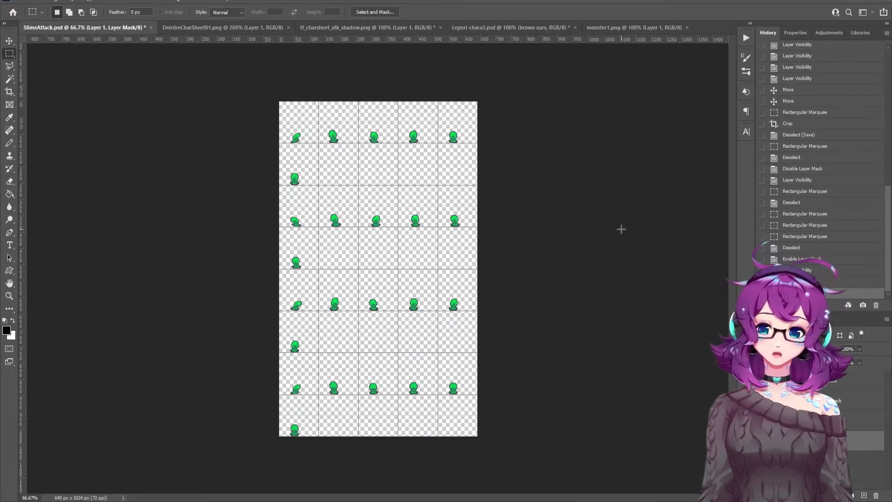
key("alt+Tab")
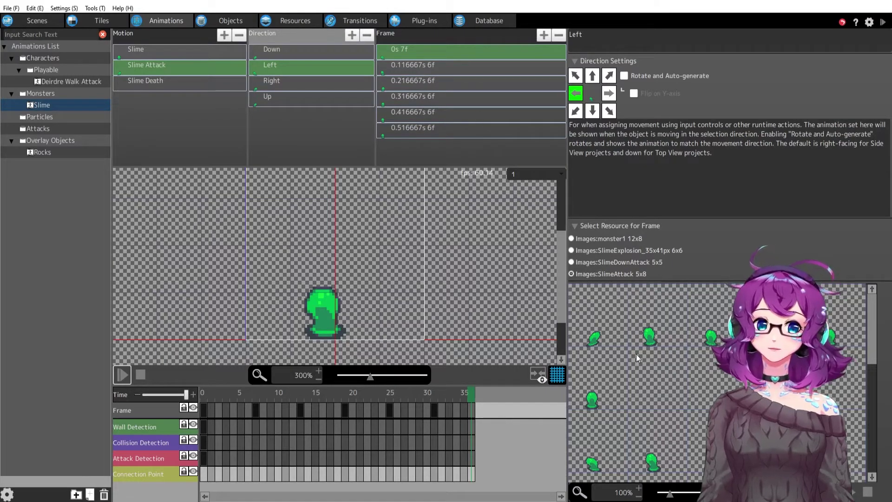
Step: Replay the left-facing Slime Attack animation
scroll(636, 355, "down", 2)
left_click(122, 374)
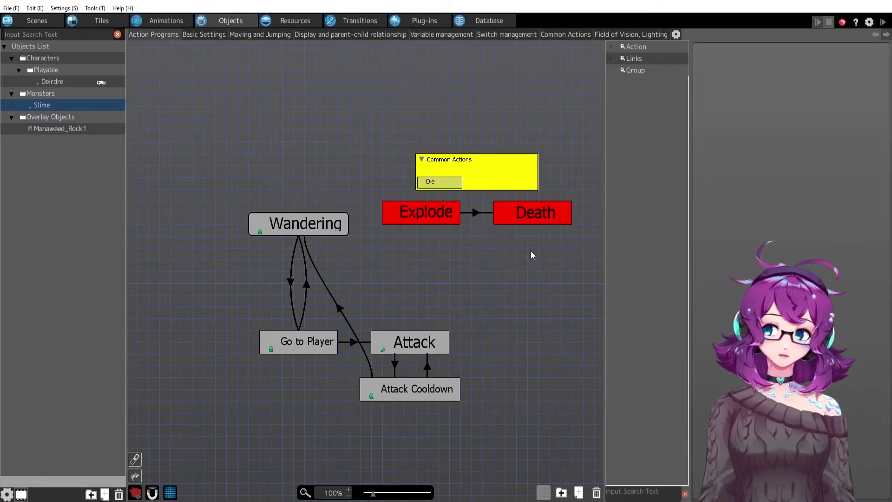
Step: Start a test play and walk the player right twice, then up, on the cave map
left_click(882, 23)
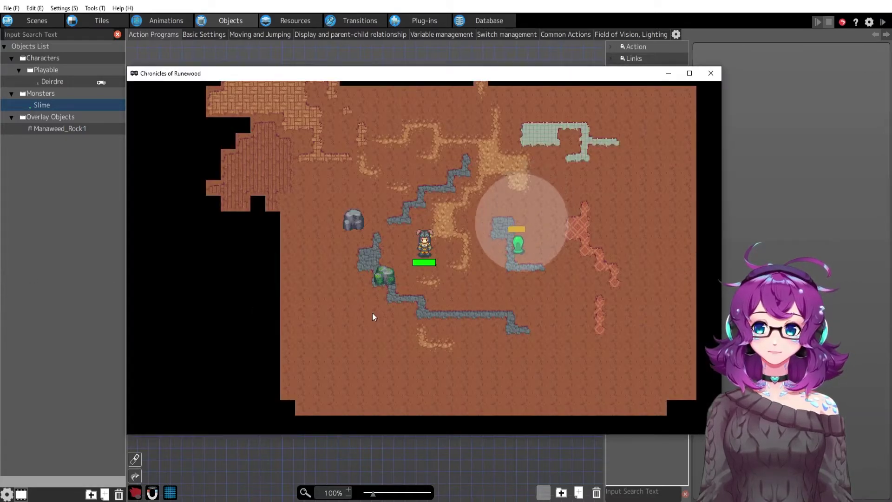
key("Right")
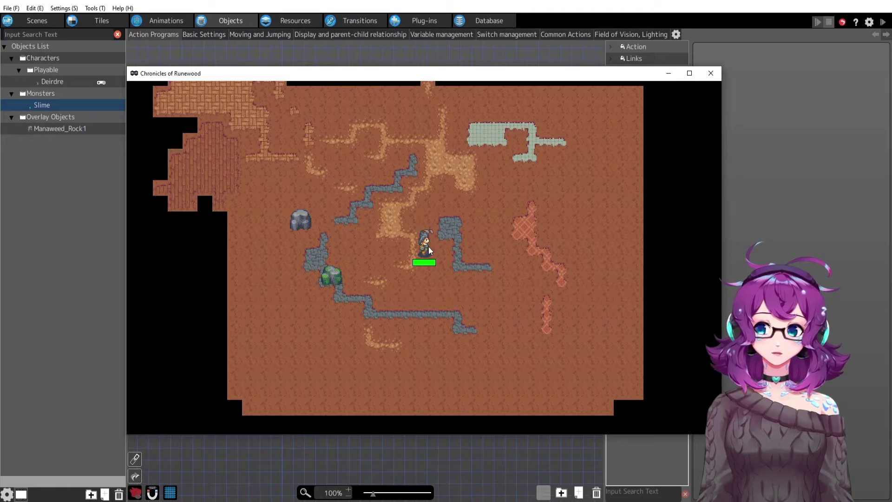
key("Right")
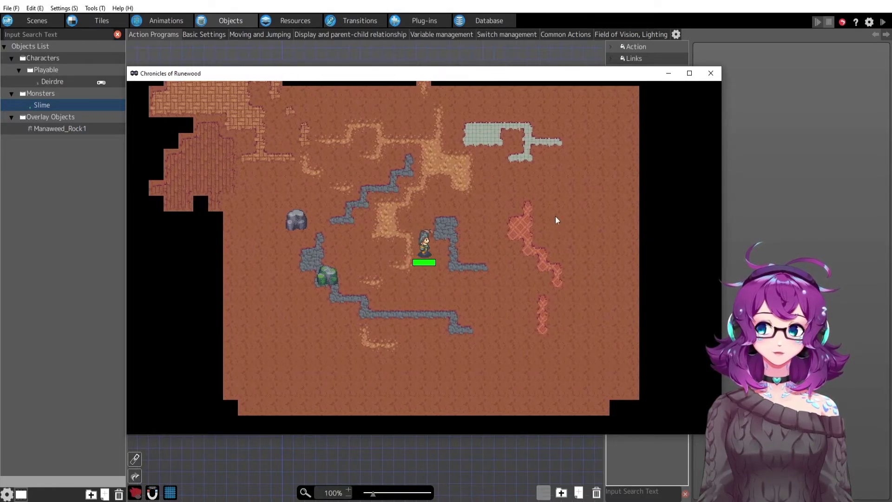
key("Up")
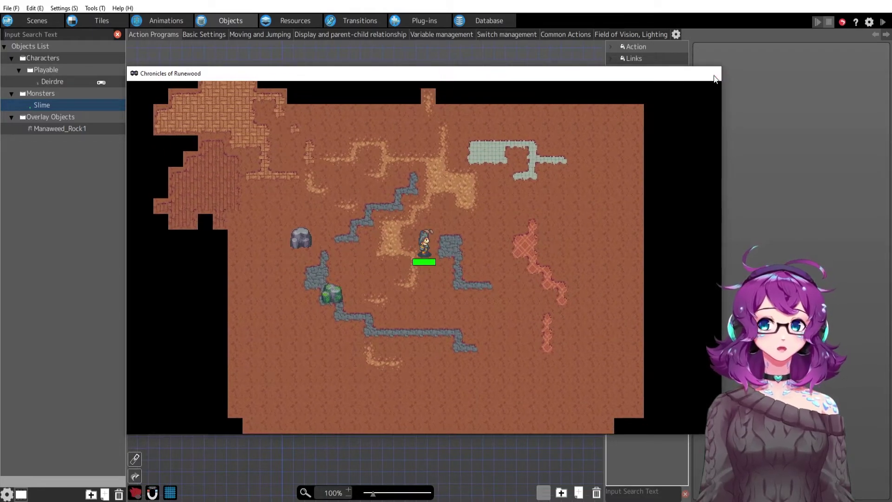
left_click(715, 77)
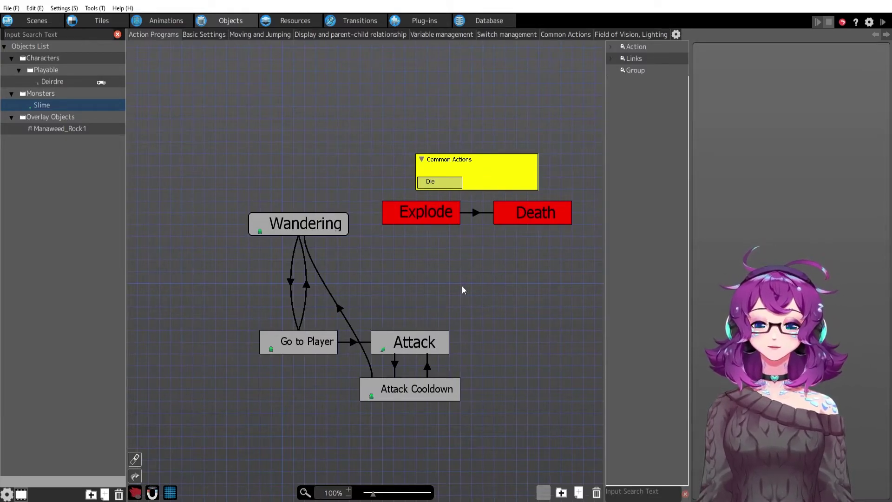
left_click(428, 183)
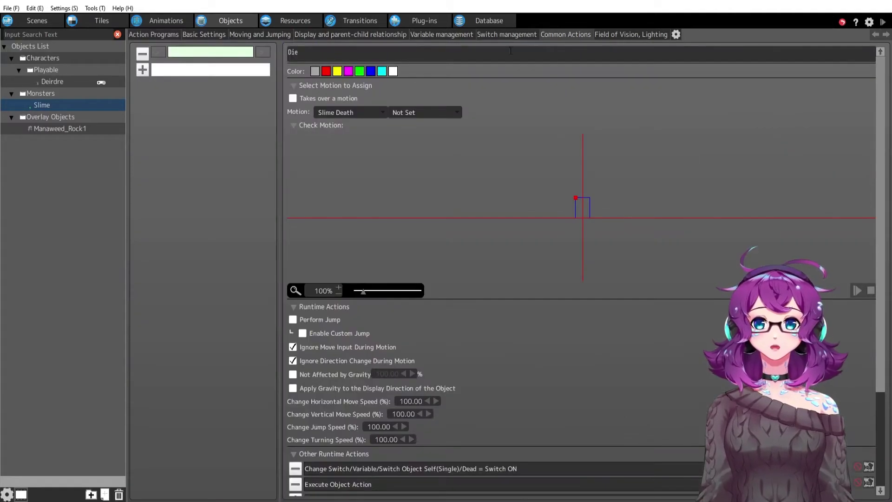
left_click(160, 52)
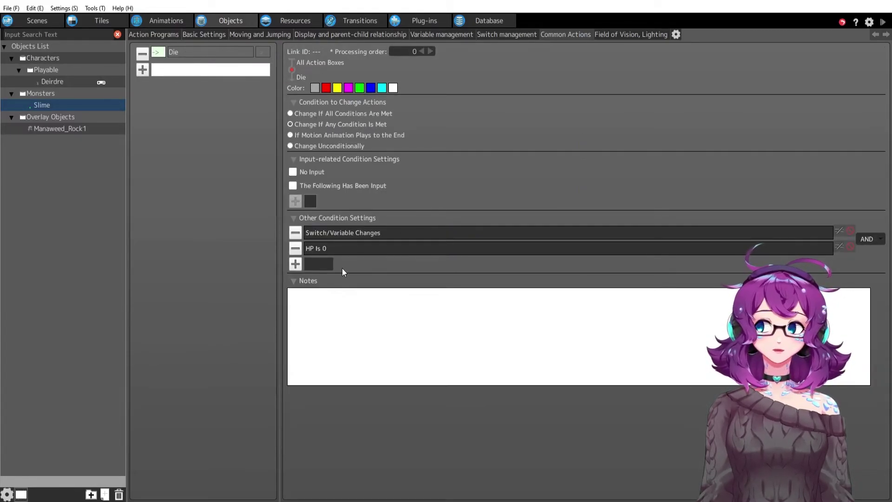
double_click(317, 251)
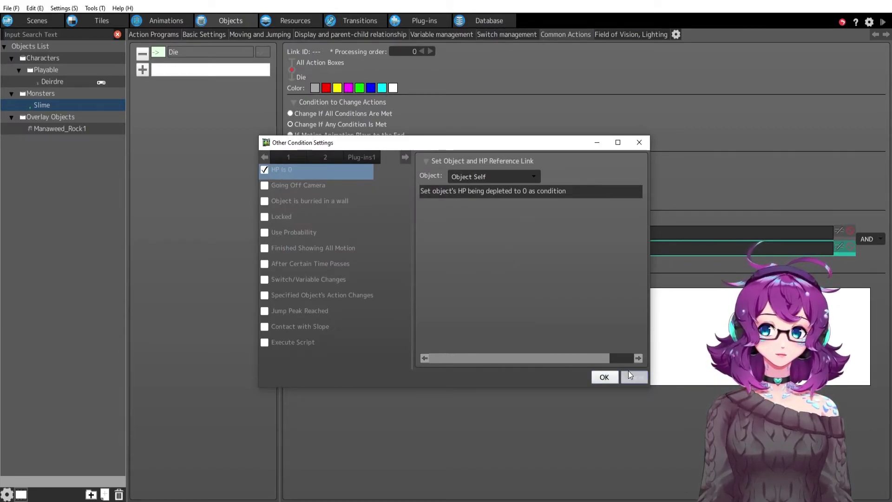
left_click(604, 377)
double_click(353, 249)
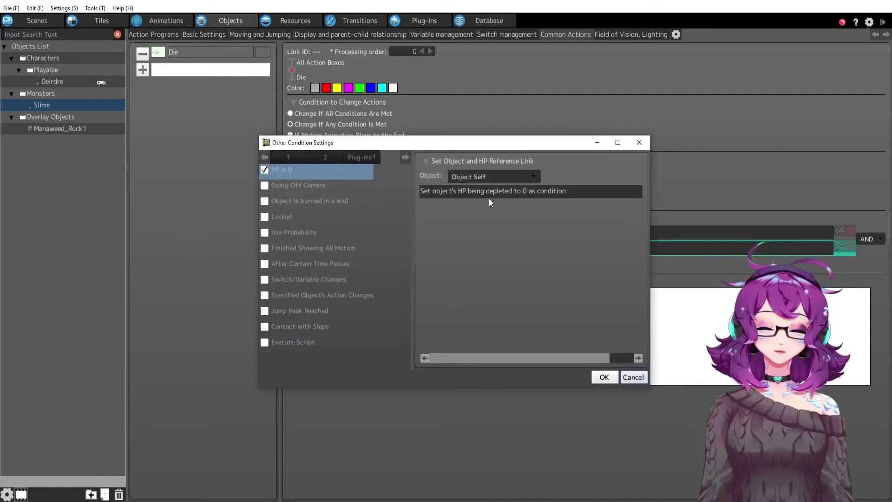
left_click(637, 377)
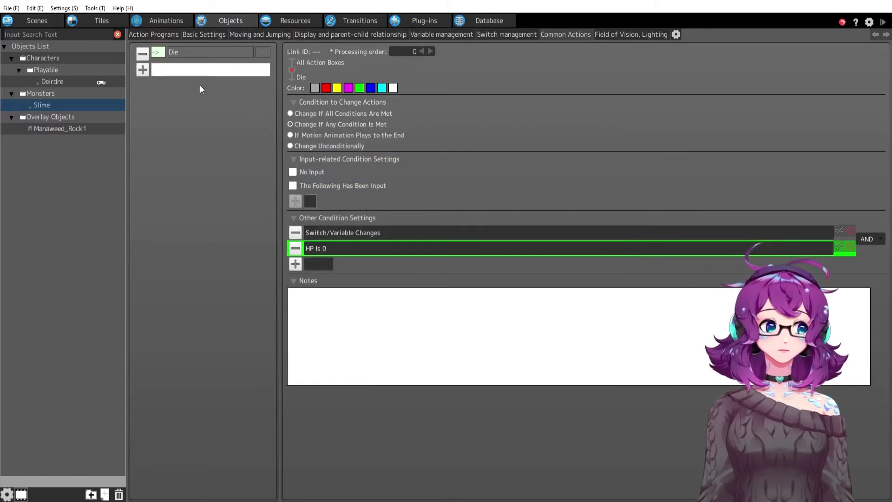
left_click(183, 52)
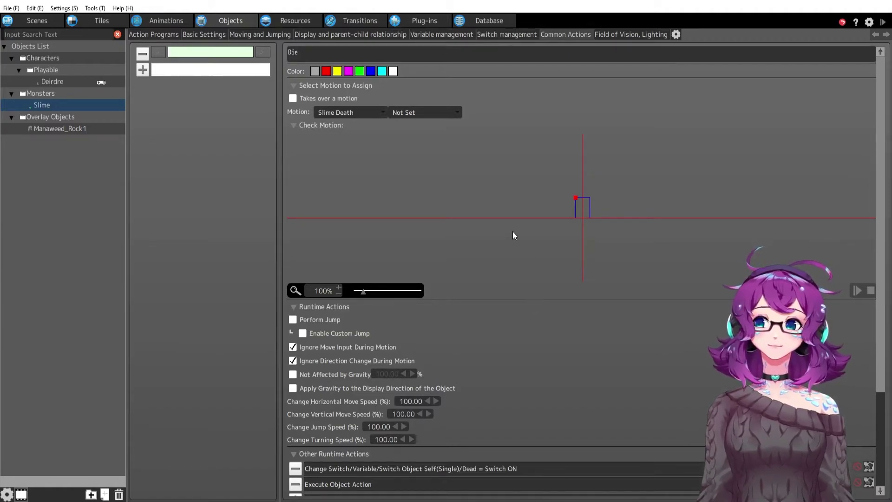
scroll(524, 367, "down", 3)
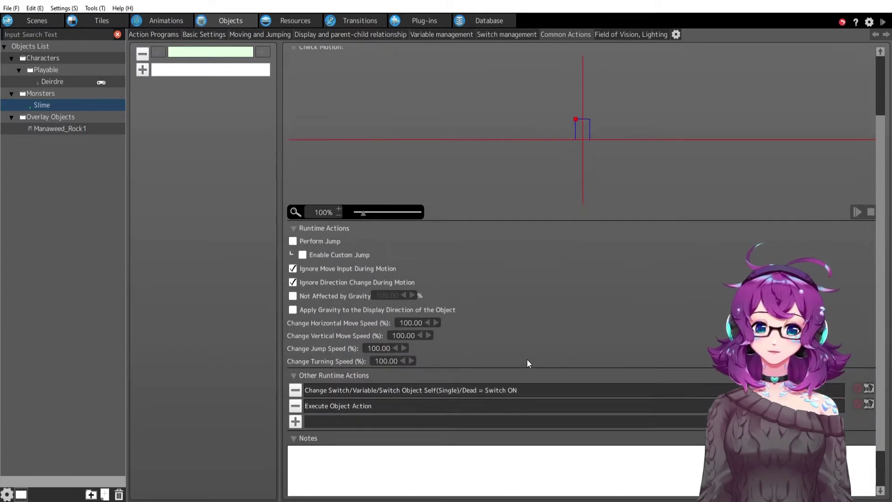
scroll(526, 359, "up", 3)
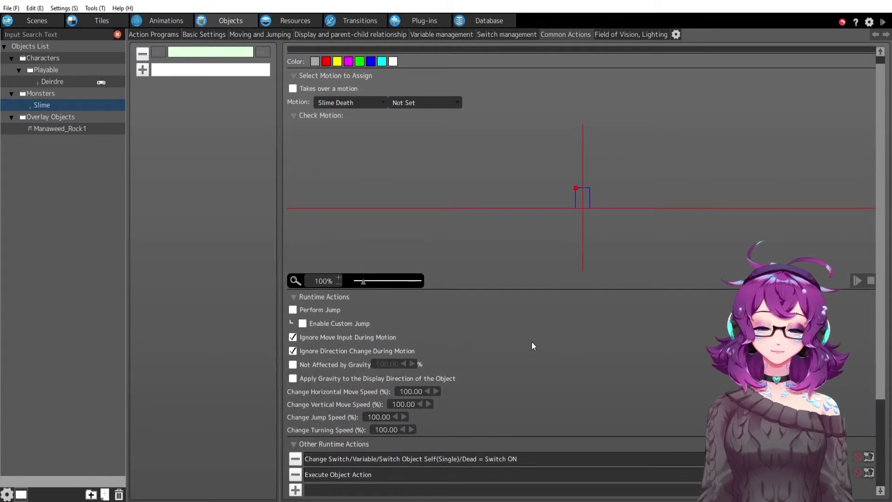
left_click(339, 105)
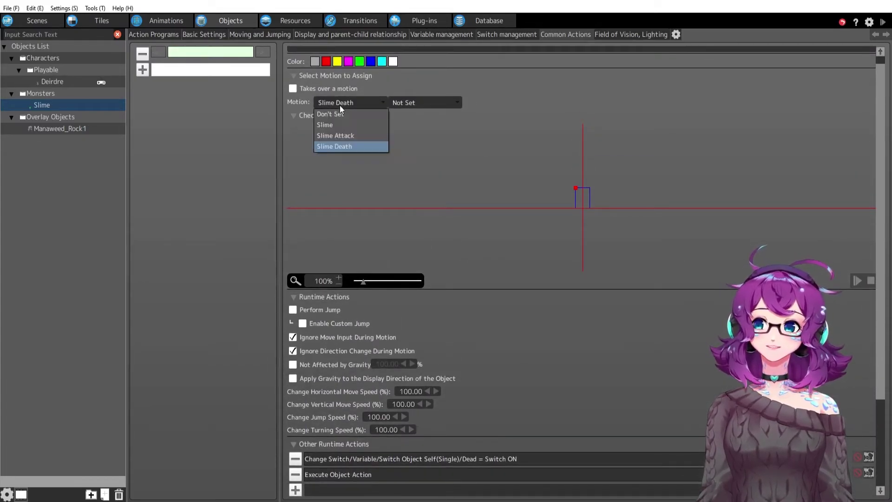
left_click(350, 147)
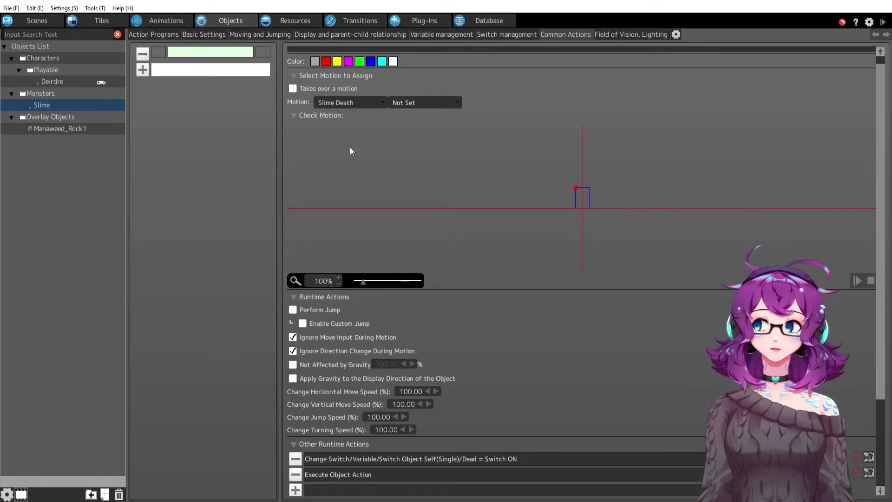
left_click(166, 21)
left_click(178, 81)
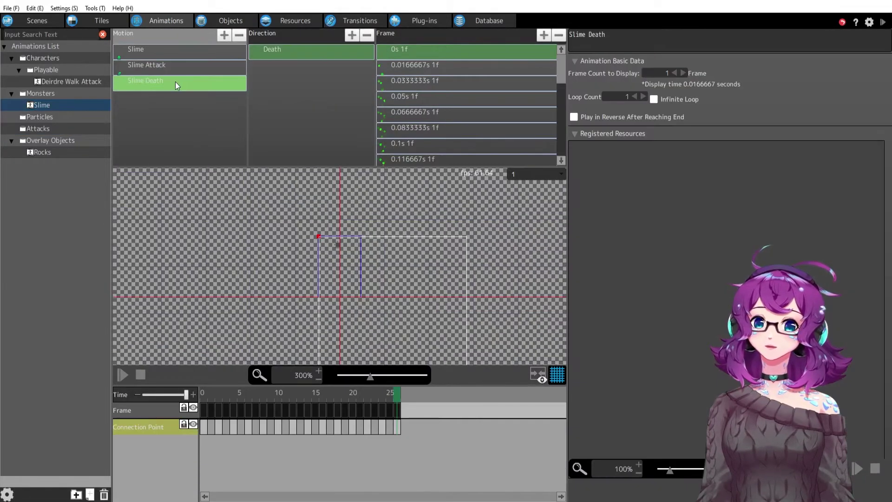
left_click(120, 379)
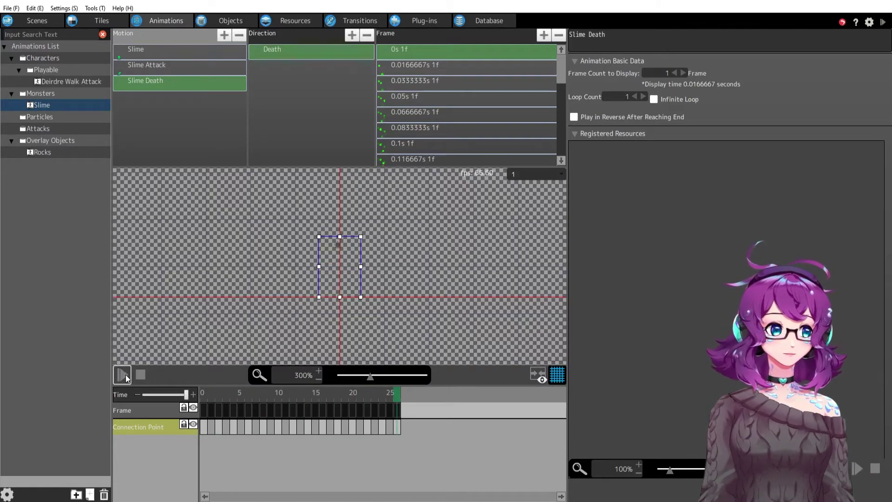
left_click(229, 20)
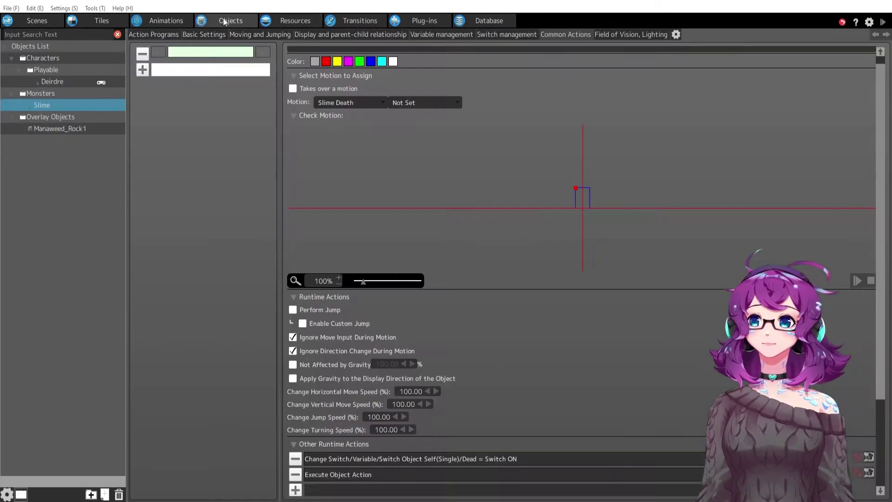
left_click(344, 104)
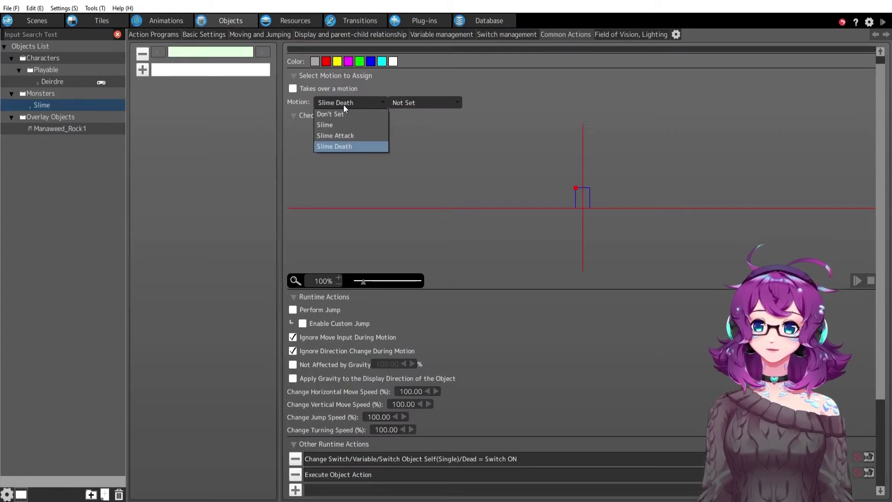
left_click(347, 104)
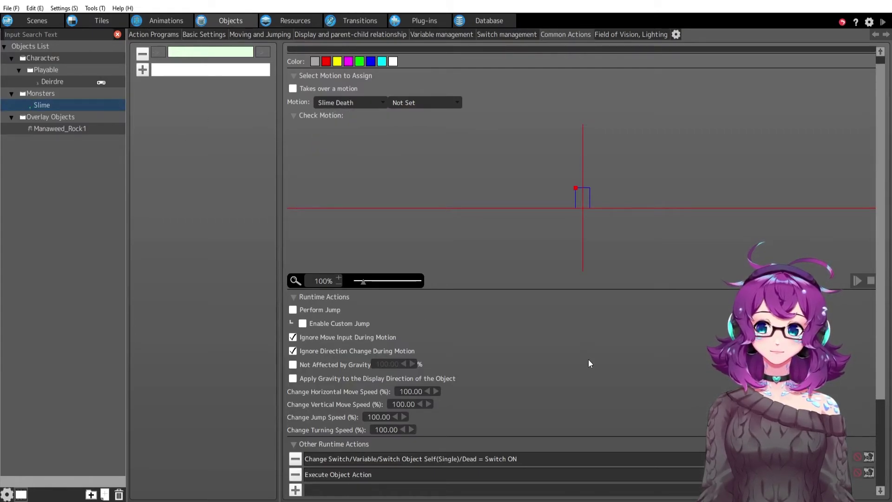
scroll(539, 337, "down", 3)
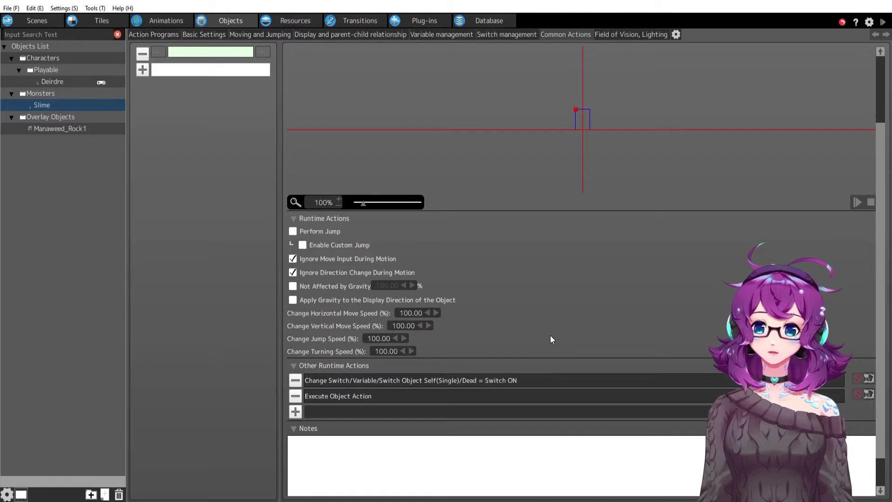
scroll(551, 338, "down", 2)
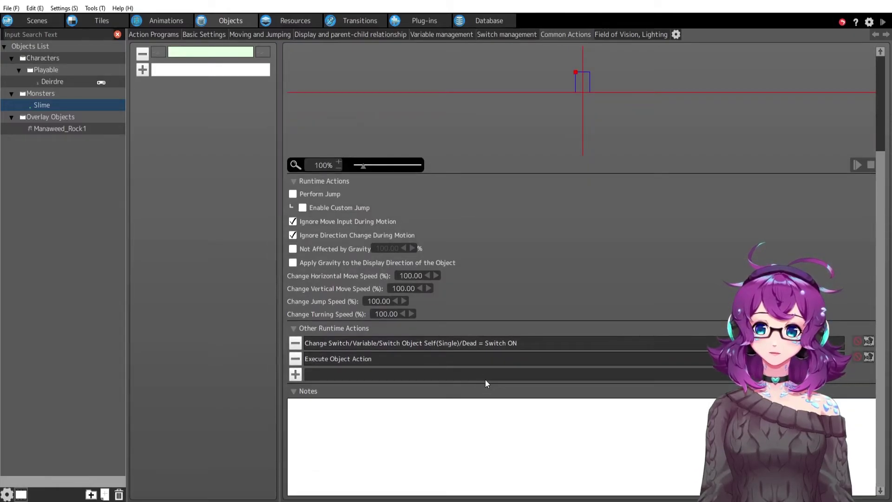
double_click(400, 343)
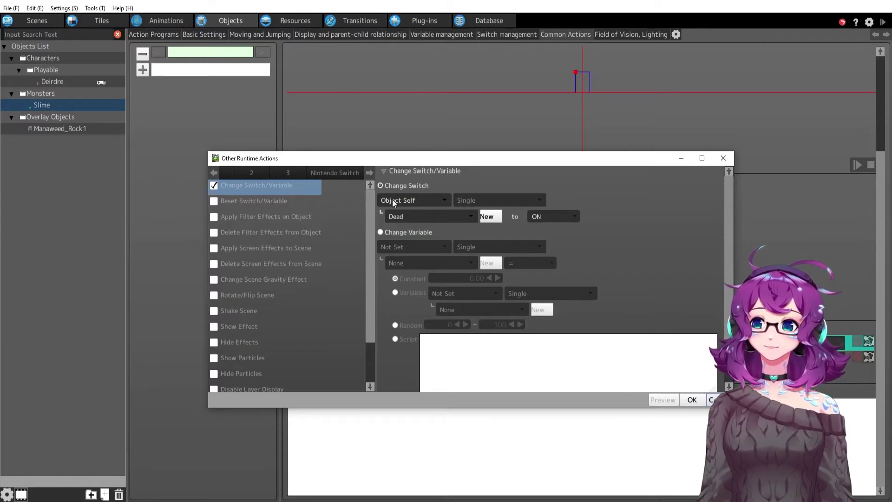
left_click(416, 203)
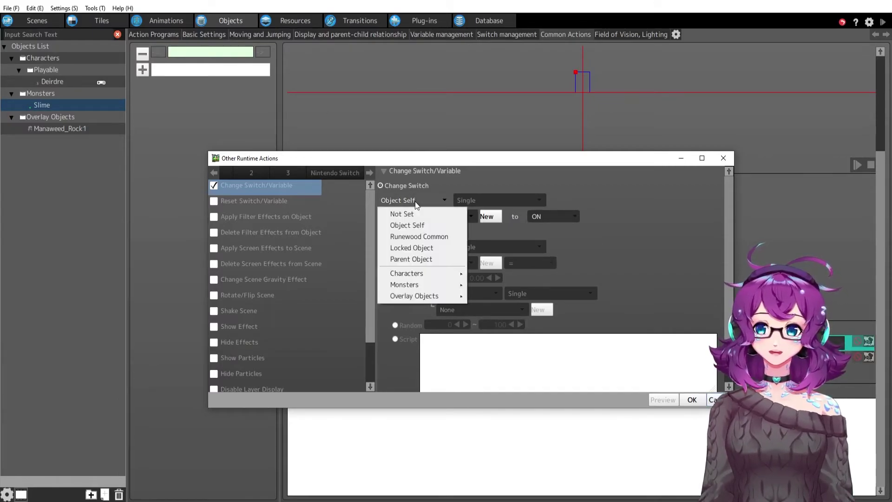
left_click(421, 204)
left_click(436, 218)
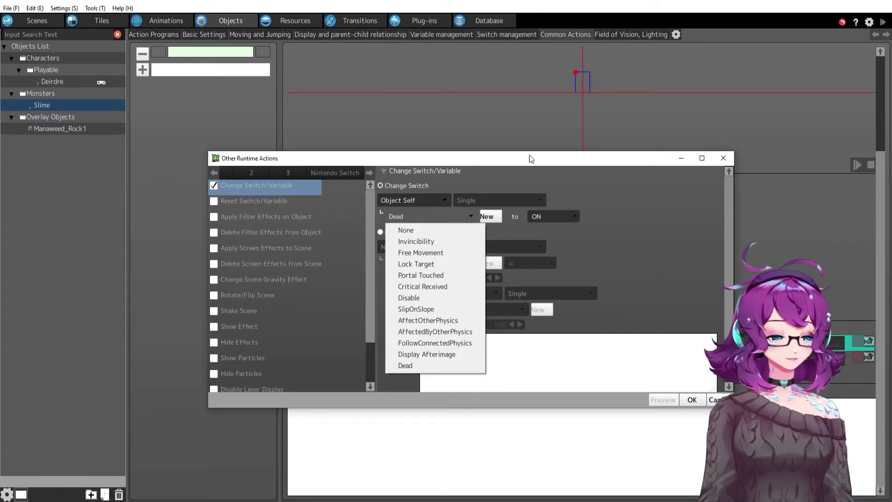
left_click(474, 161)
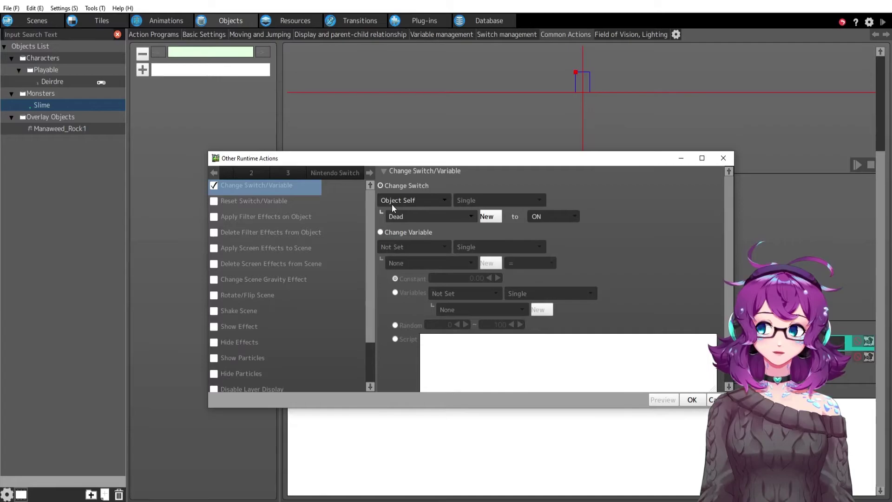
left_click(692, 399)
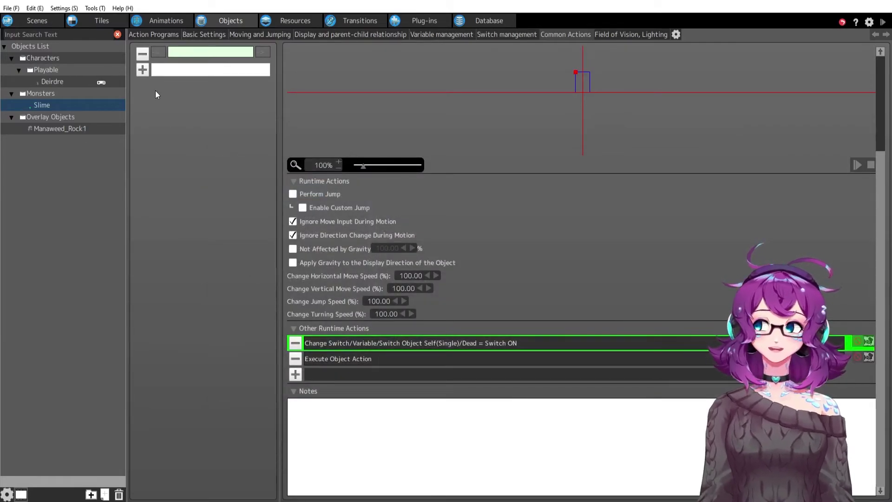
Step: Add Execute Object Action to the Die action and keep Slime Death as its motion
left_click(351, 358)
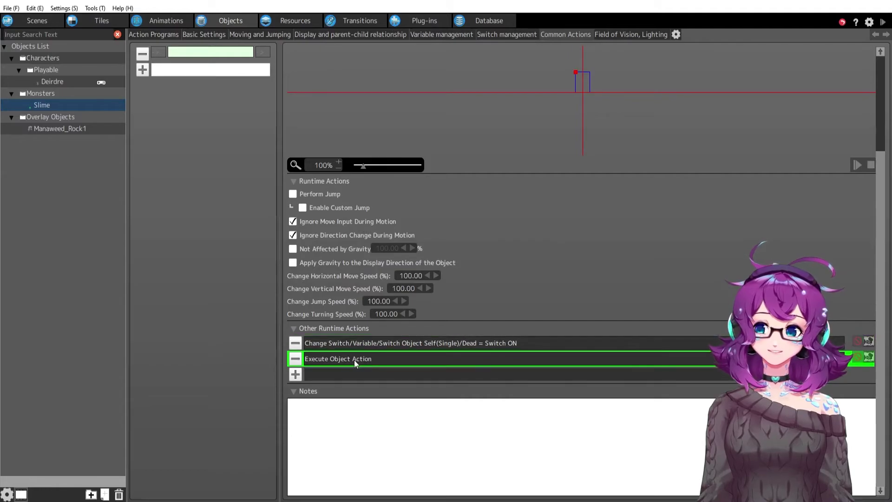
double_click(354, 359)
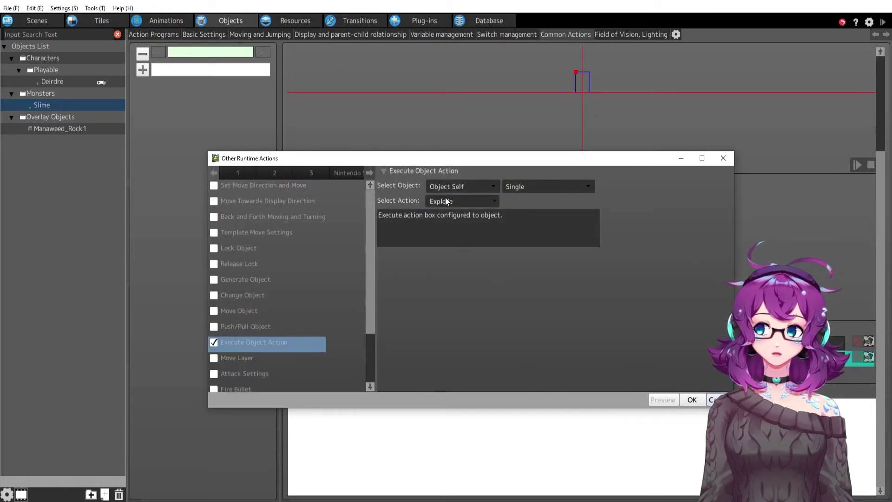
left_click(692, 400)
scroll(514, 367, "up", 3)
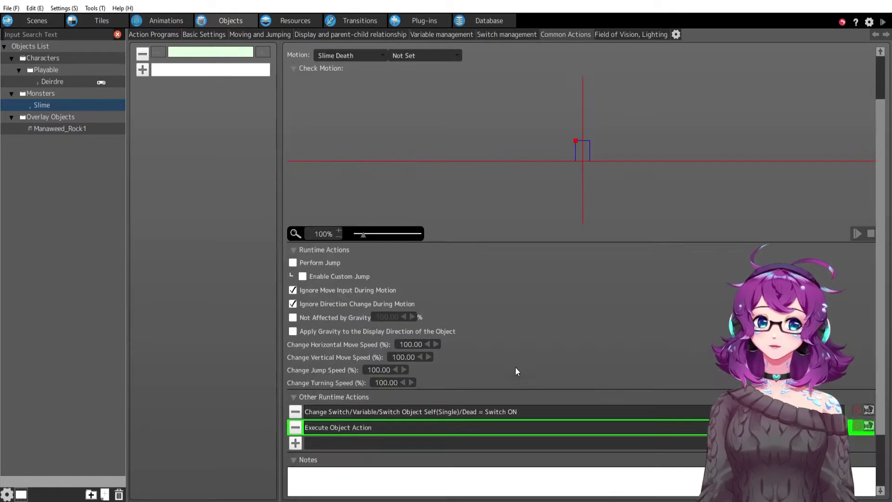
left_click(322, 112)
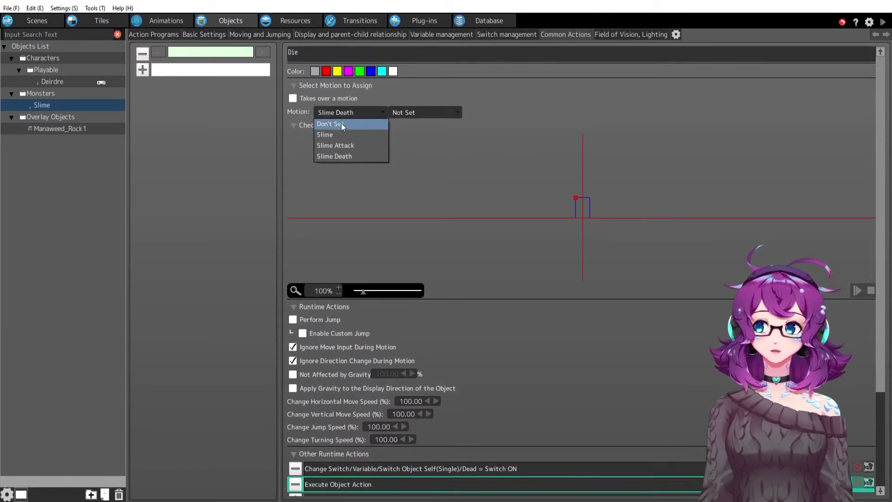
left_click(341, 122)
left_click(350, 115)
left_click(346, 155)
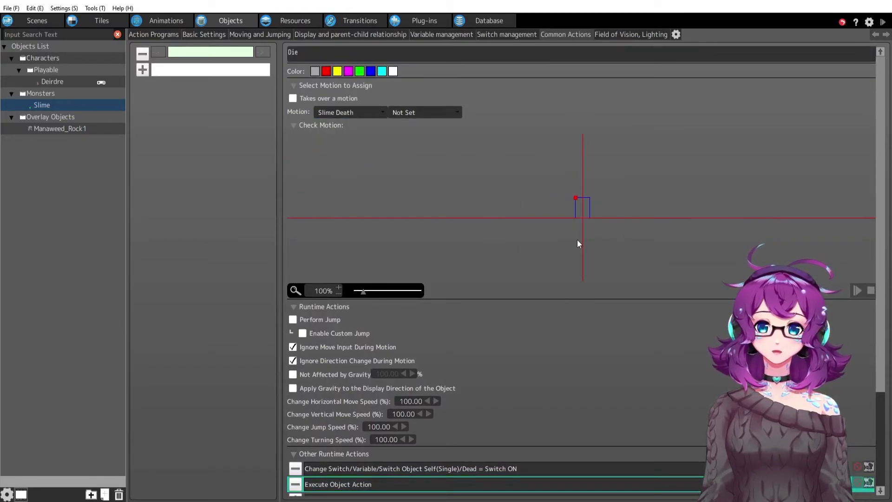
scroll(589, 274, "down", 3)
scroll(576, 275, "up", 3)
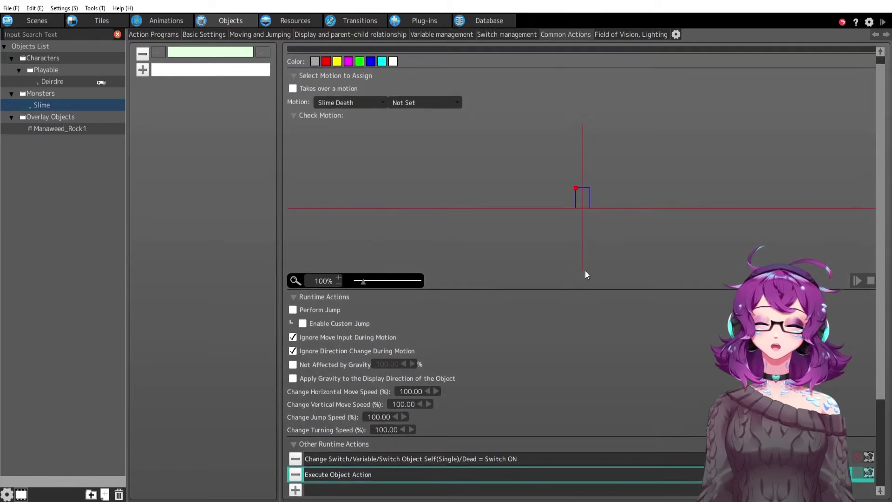
scroll(590, 322, "down", 3)
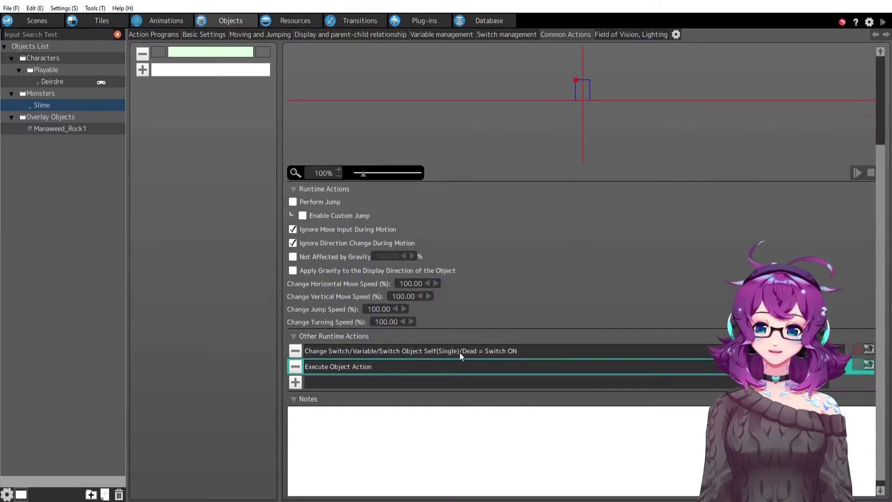
Step: Set the Execute Object Action to run Object Self's Explode action and confirm
double_click(318, 367)
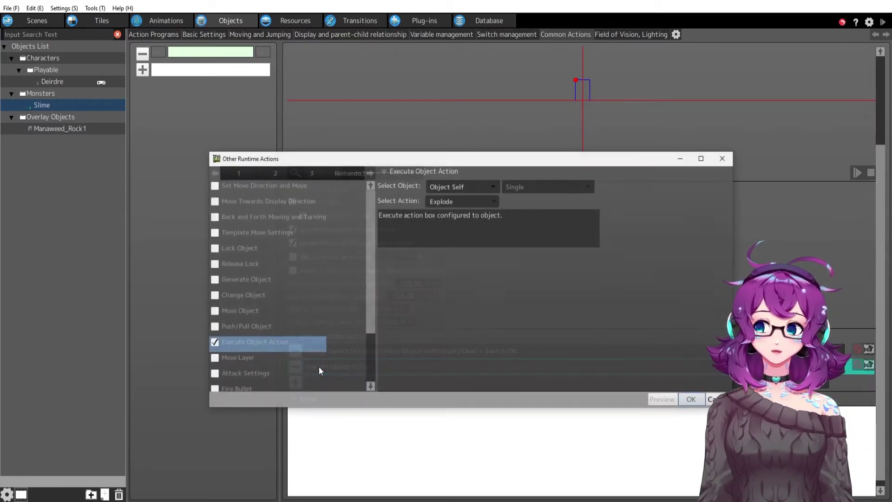
left_click(471, 201)
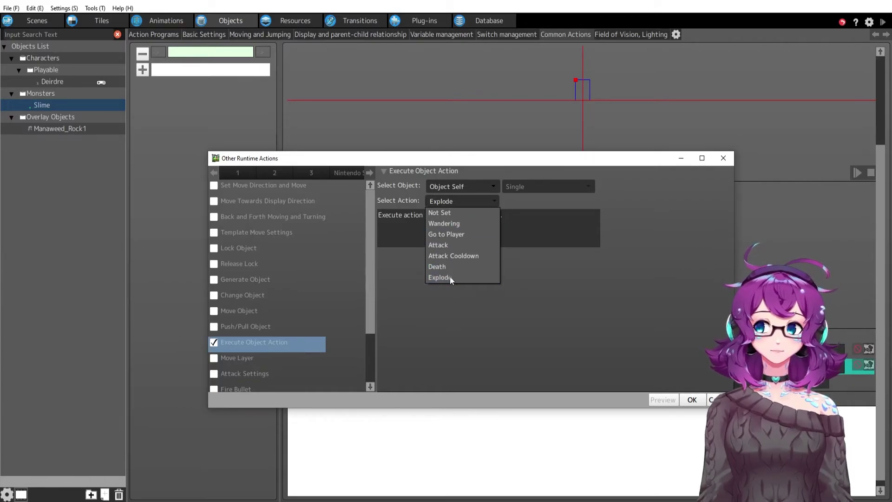
left_click(564, 329)
left_click(691, 400)
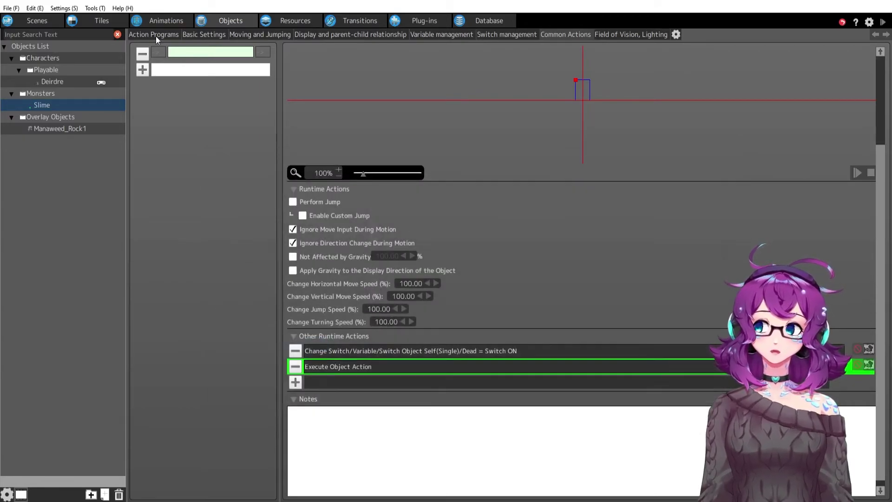
left_click(154, 36)
Step: Review the Explode action's settings and stop its motion preview
left_click(400, 209)
left_click(446, 186)
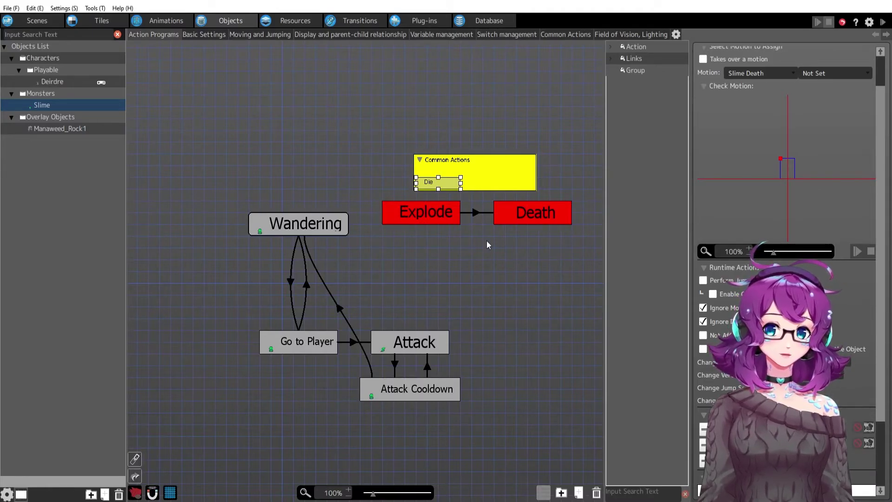
left_click(421, 213)
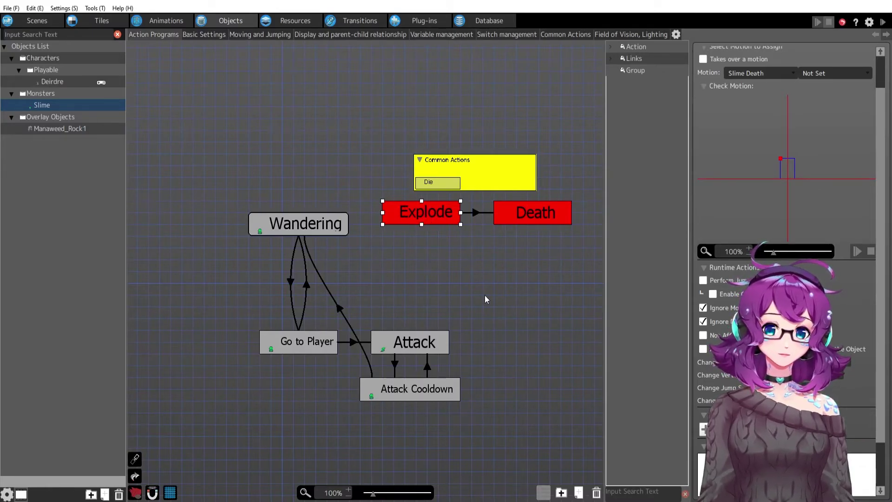
scroll(747, 183, "up", 2)
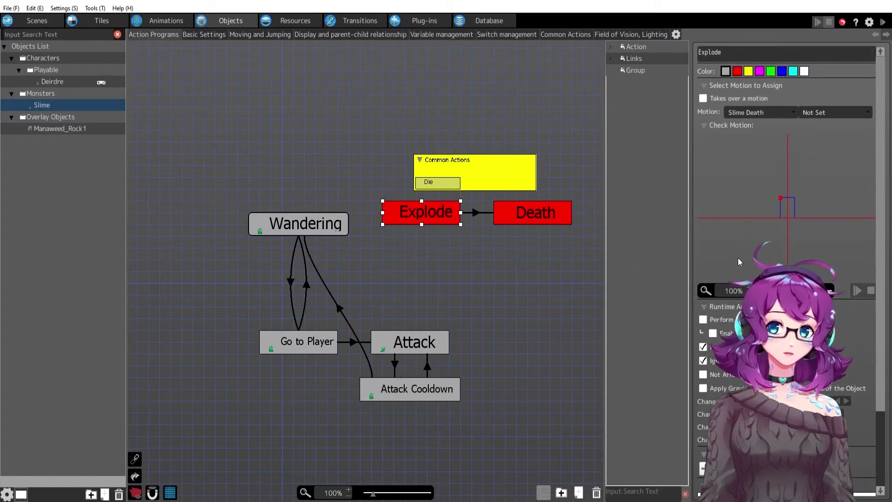
left_click(870, 291)
scroll(838, 340, "down", 3)
scroll(837, 339, "up", 3)
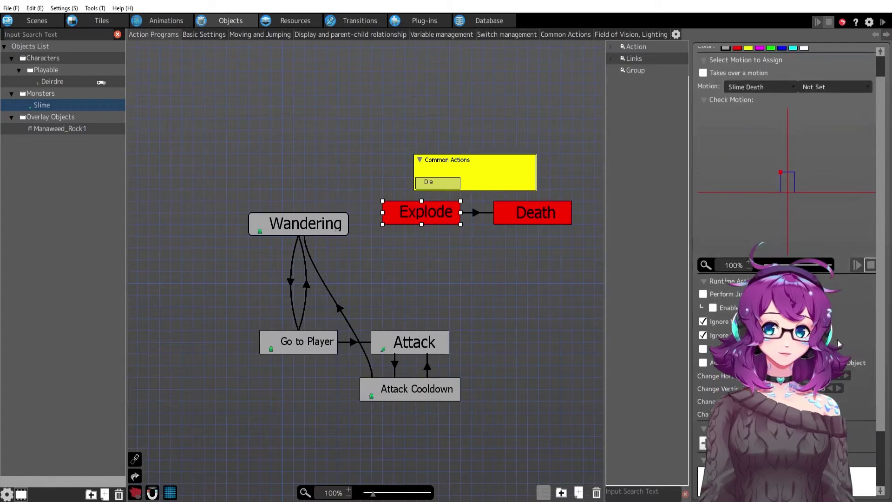
Step: Inspect the Explode→Death link's condition and the Death action's settings
left_click(474, 213)
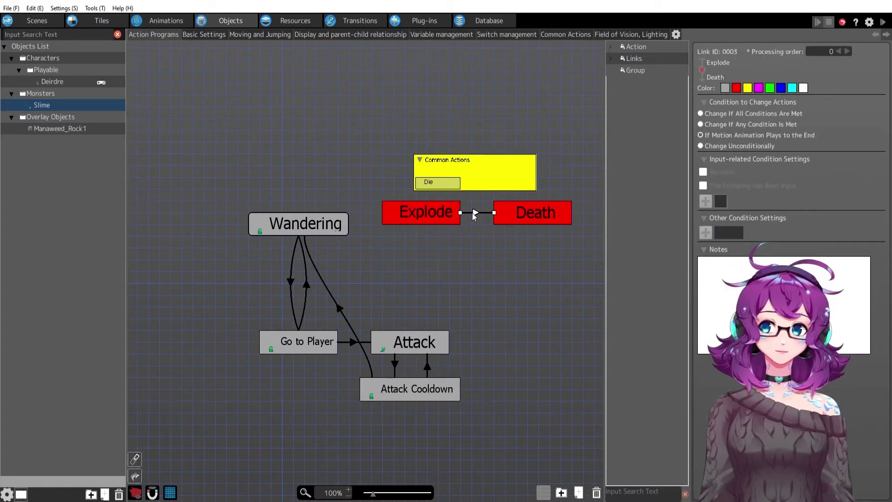
left_click(517, 215)
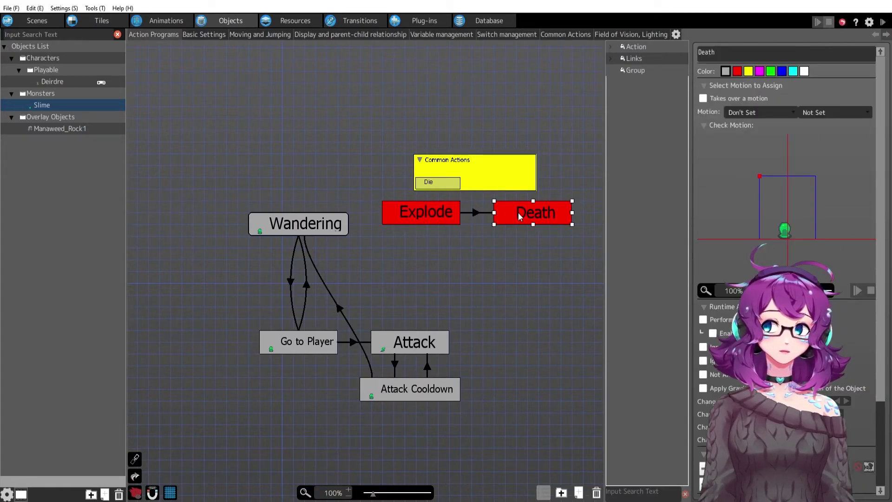
left_click(474, 213)
left_click(439, 213)
left_click(475, 213)
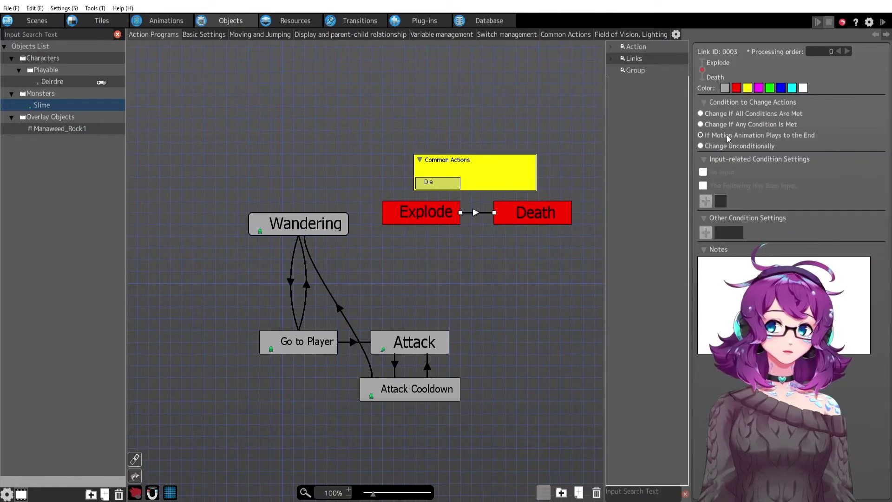
left_click(403, 218)
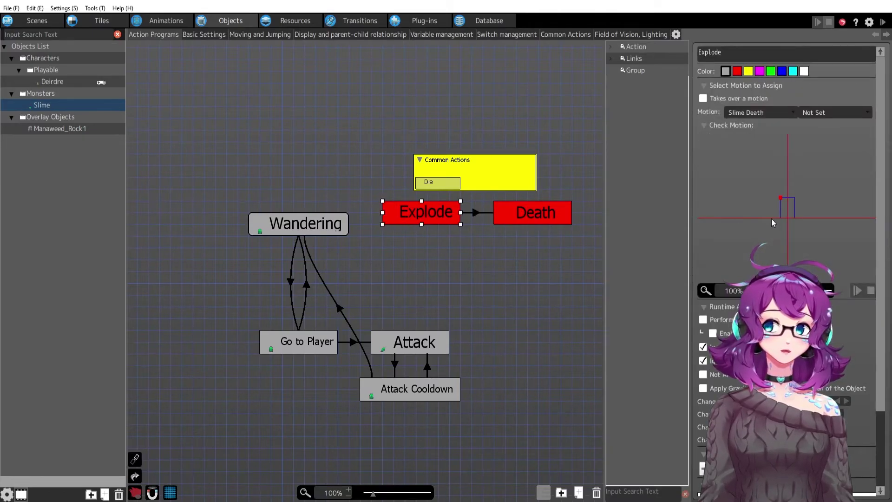
left_click(474, 214)
left_click(543, 221)
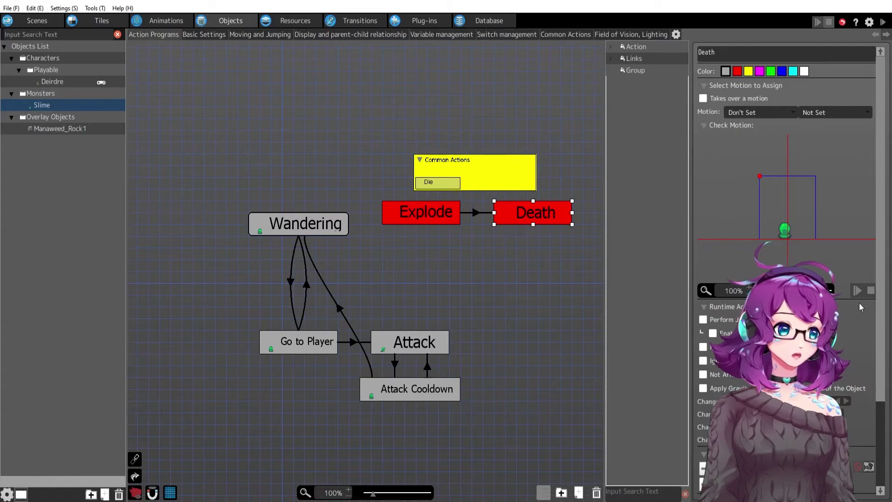
Step: Open the Death action's Destroy runtime action to review it
scroll(855, 304, "down", 2)
double_click(733, 391)
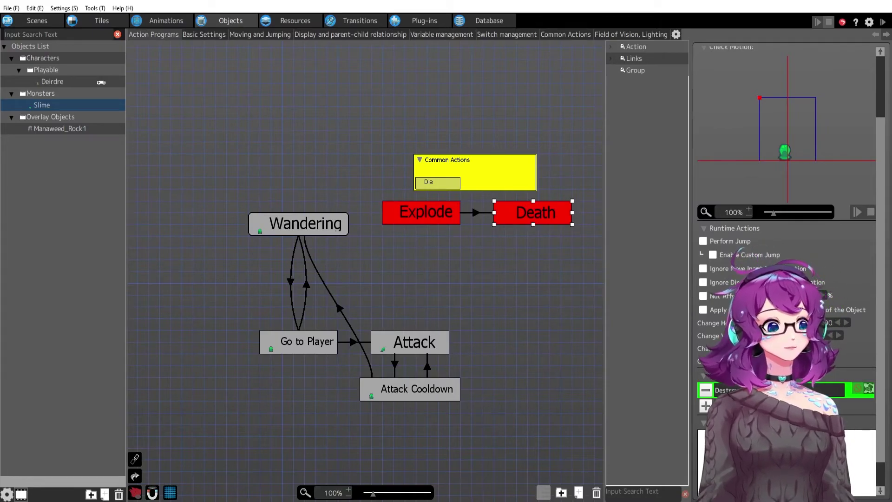
scroll(785, 186, "up", 3)
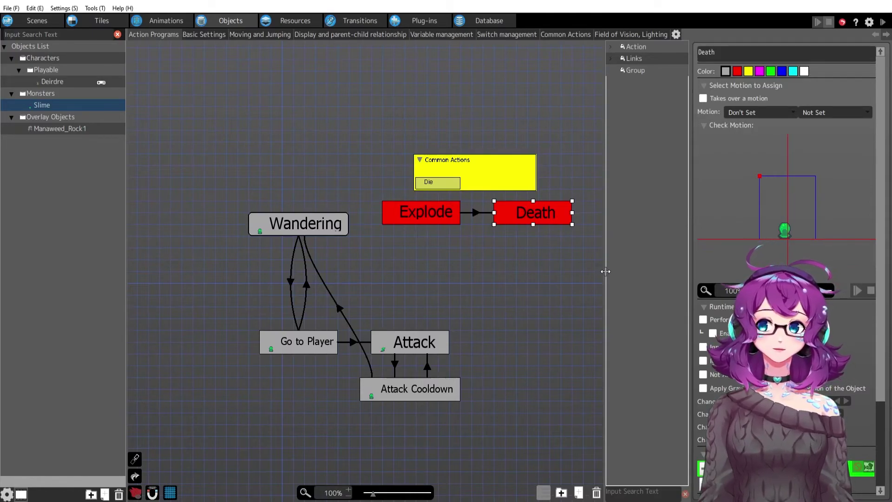
left_click(445, 175)
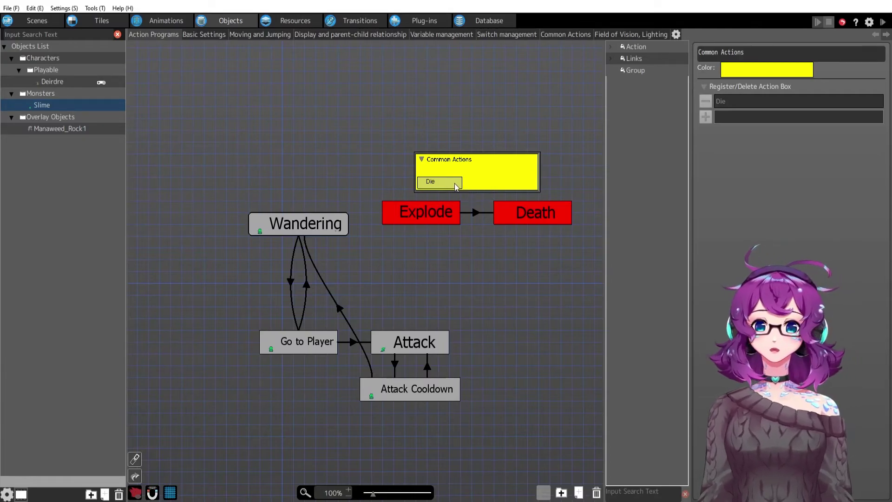
left_click(447, 187)
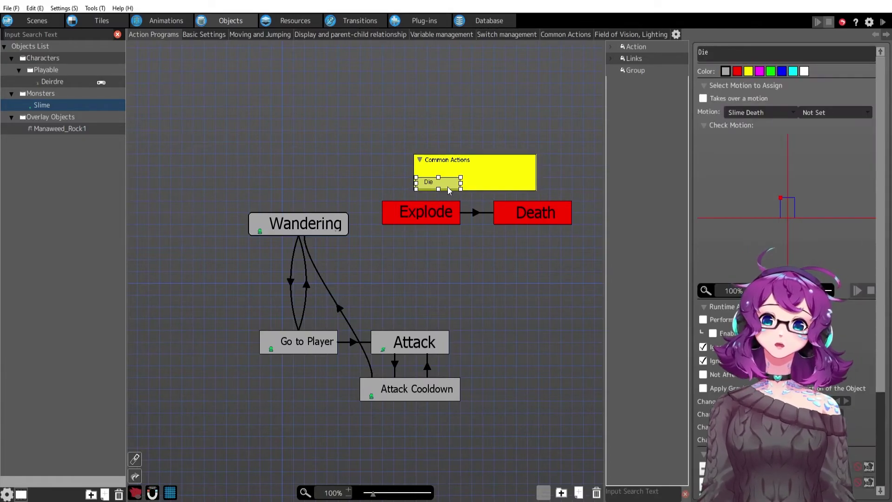
left_click(557, 36)
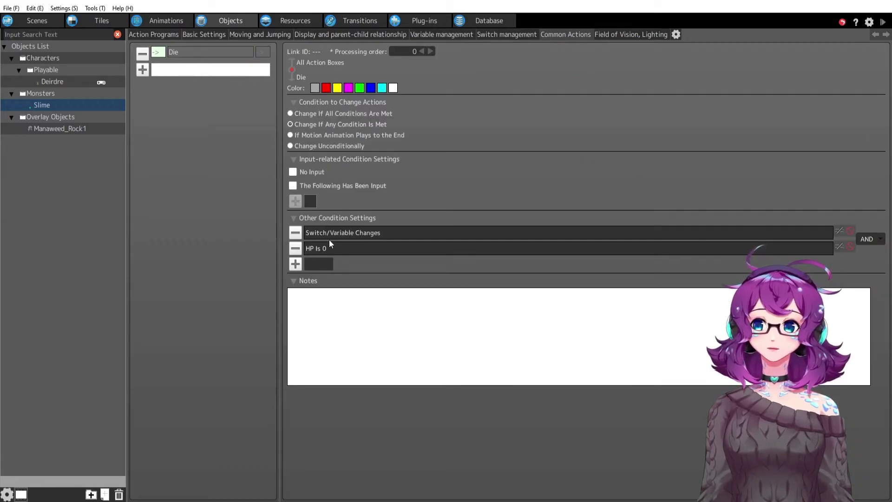
left_click(332, 236)
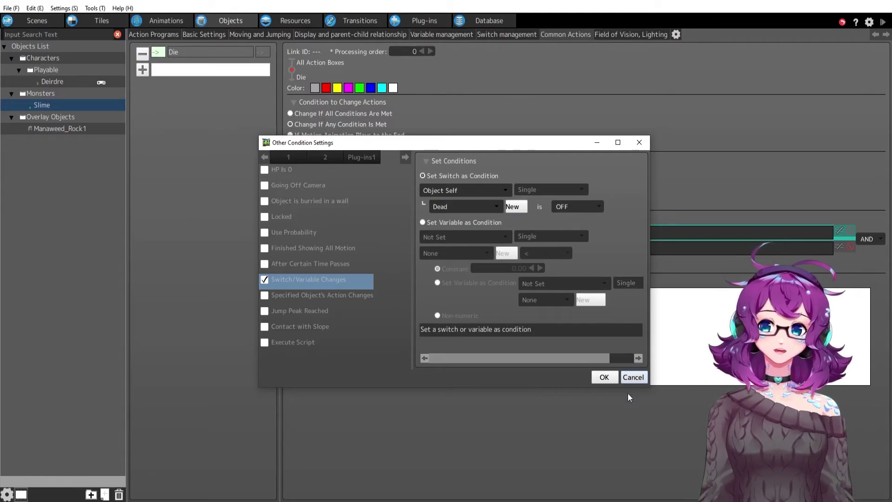
left_click(637, 377)
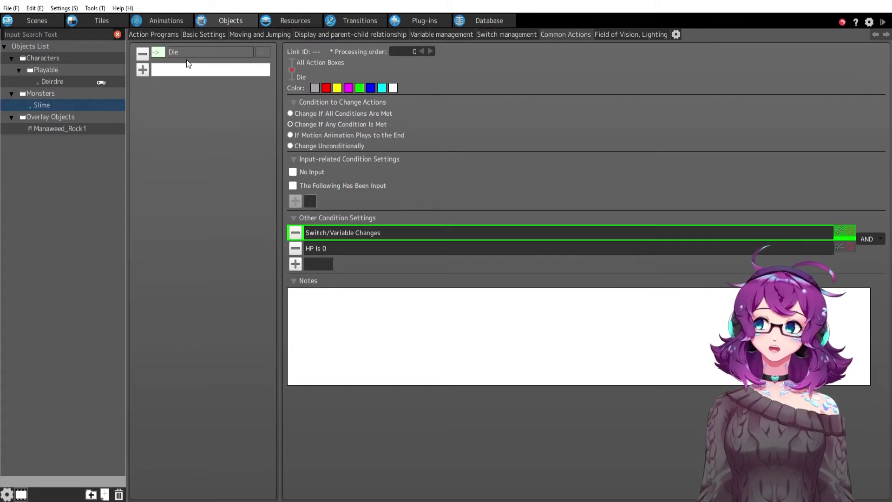
left_click(185, 57)
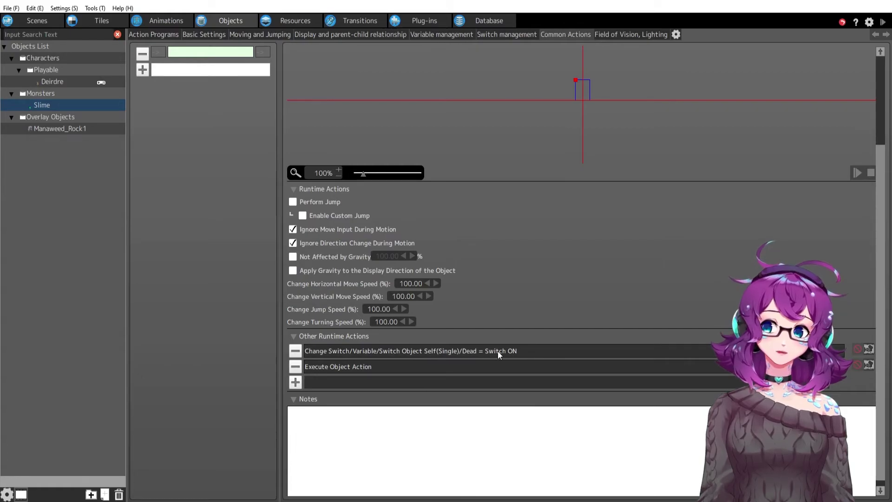
left_click(160, 55)
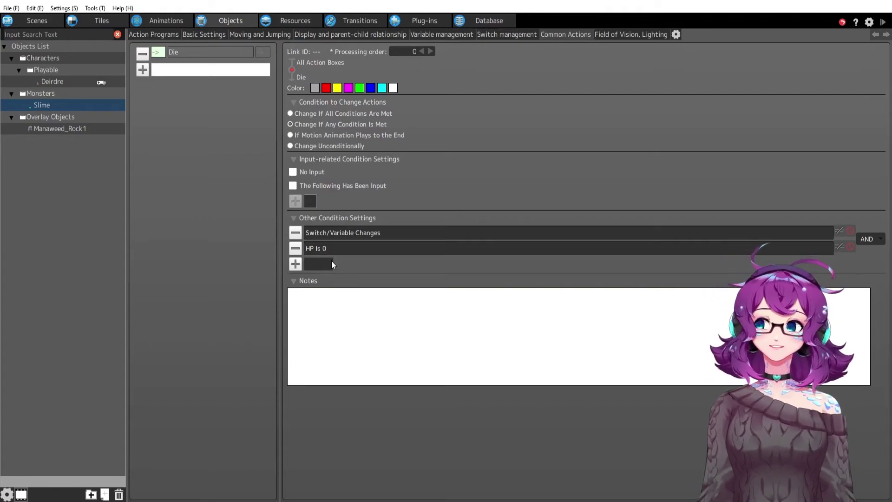
left_click(183, 52)
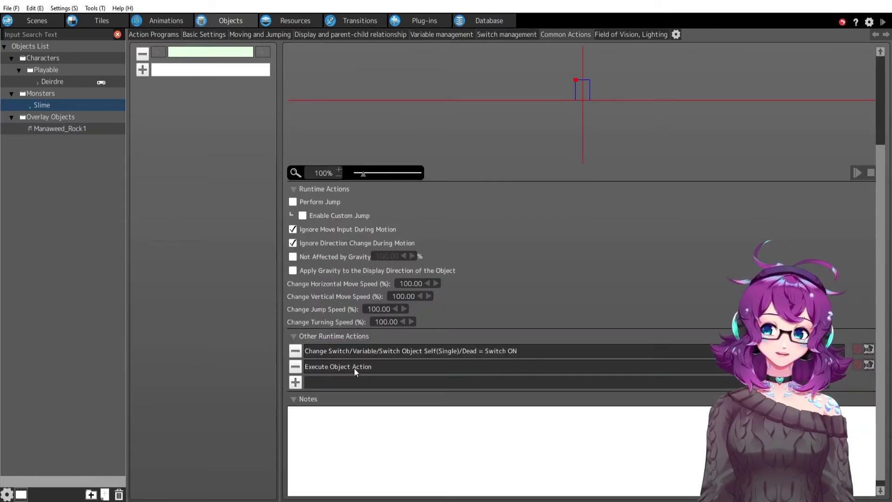
left_click(161, 35)
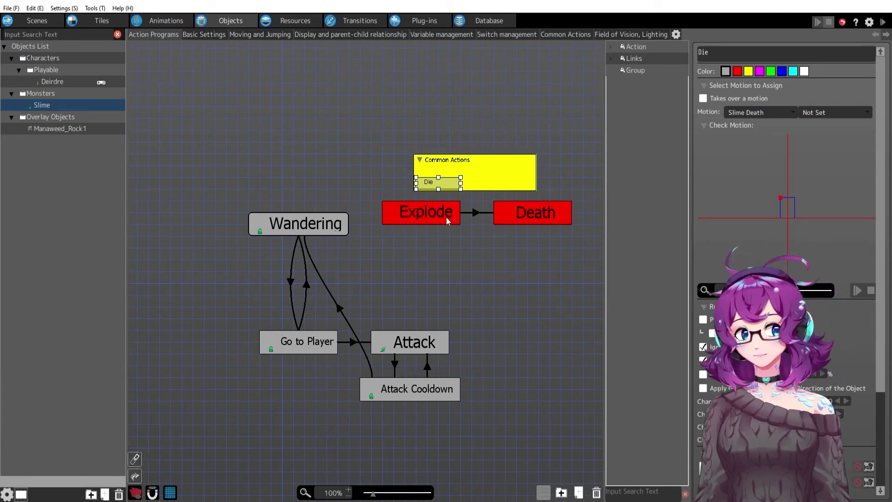
left_click(576, 35)
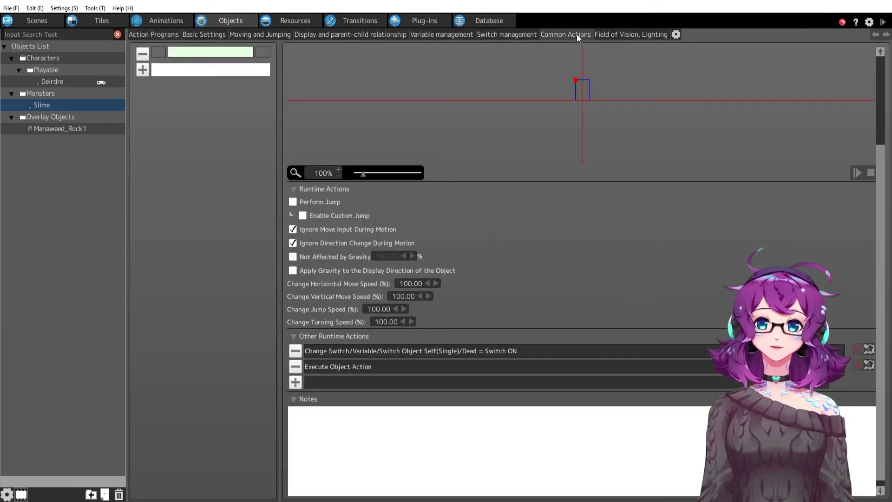
left_click(158, 55)
double_click(360, 233)
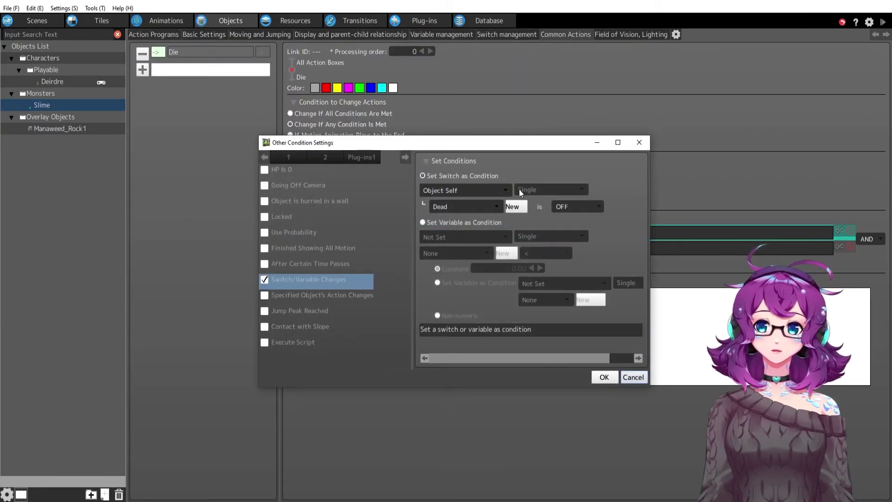
left_click(639, 143)
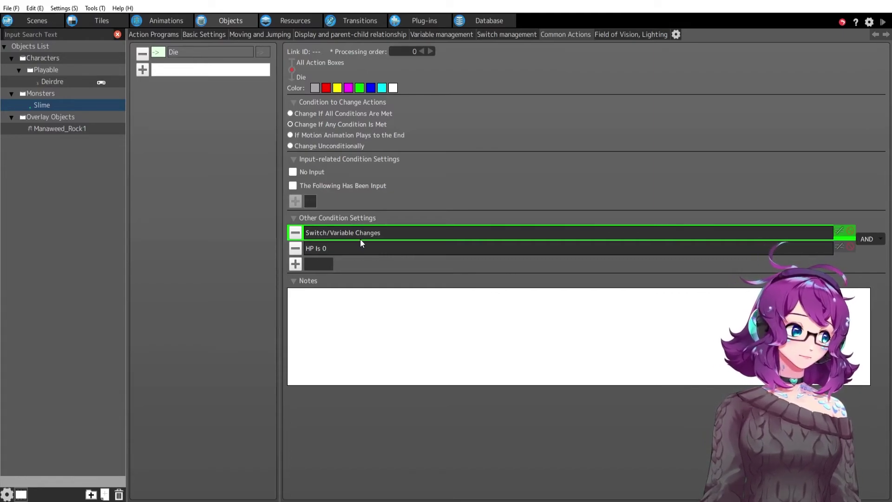
double_click(400, 233)
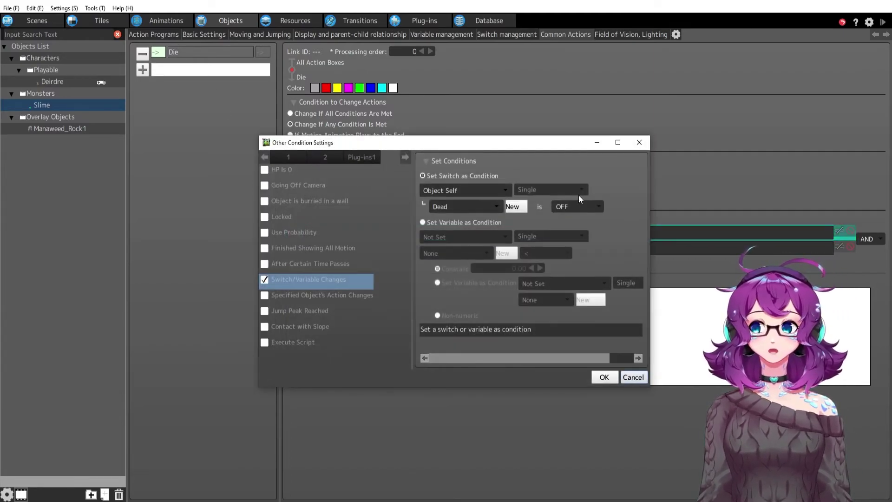
left_click(640, 142)
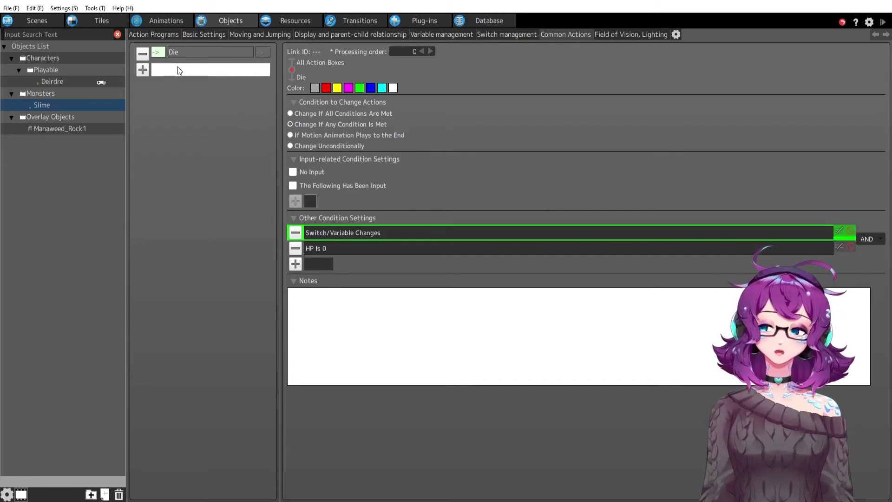
left_click(163, 35)
left_click(545, 366)
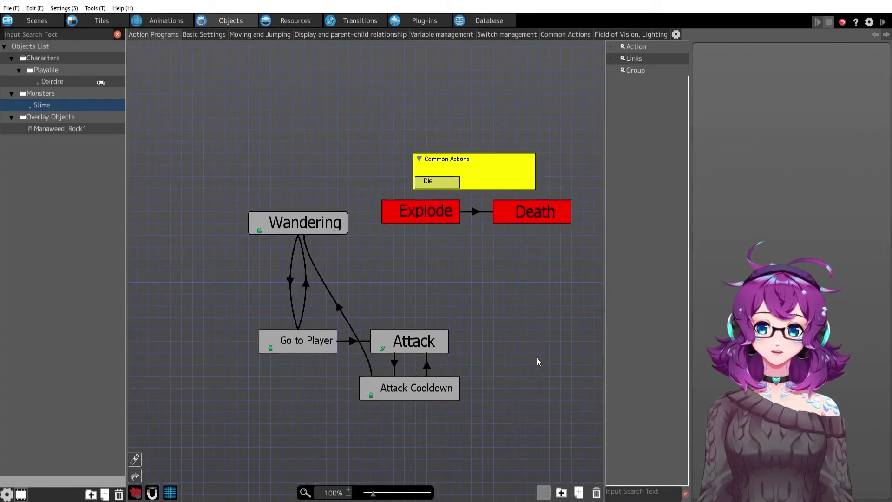
middle_click_drag(538, 361, 525, 350)
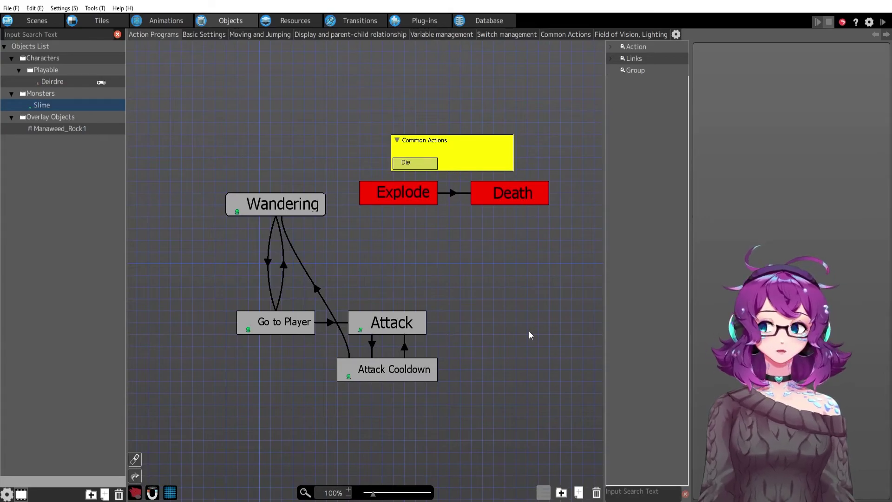
scroll(528, 327, "down", 1)
scroll(528, 327, "up", 2)
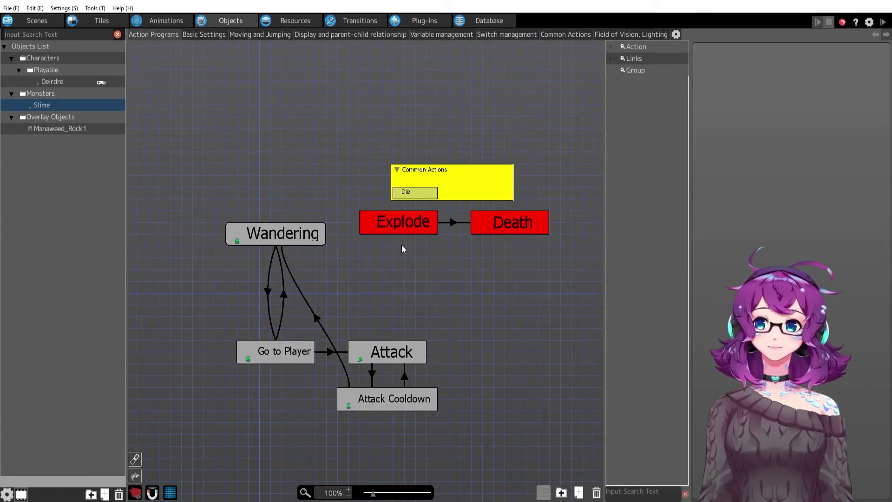
left_click(392, 225)
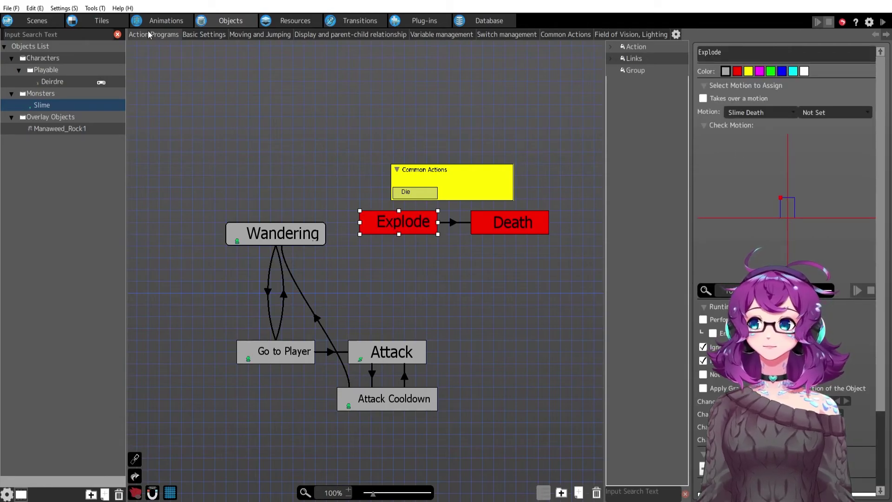
left_click(158, 21)
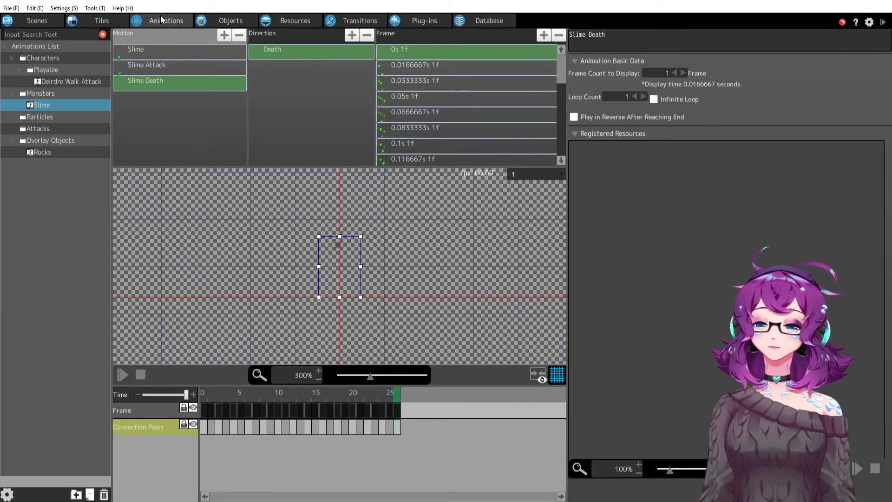
left_click(47, 118)
right_click(46, 118)
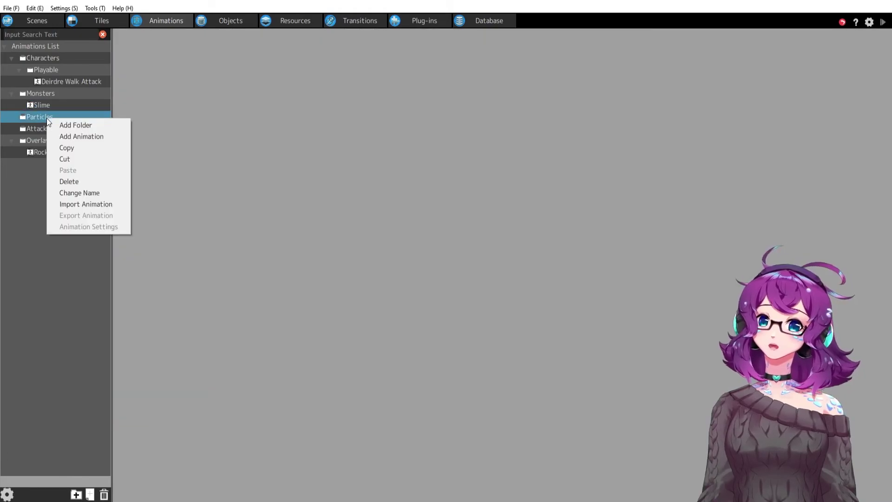
key("Escape")
left_click(52, 116)
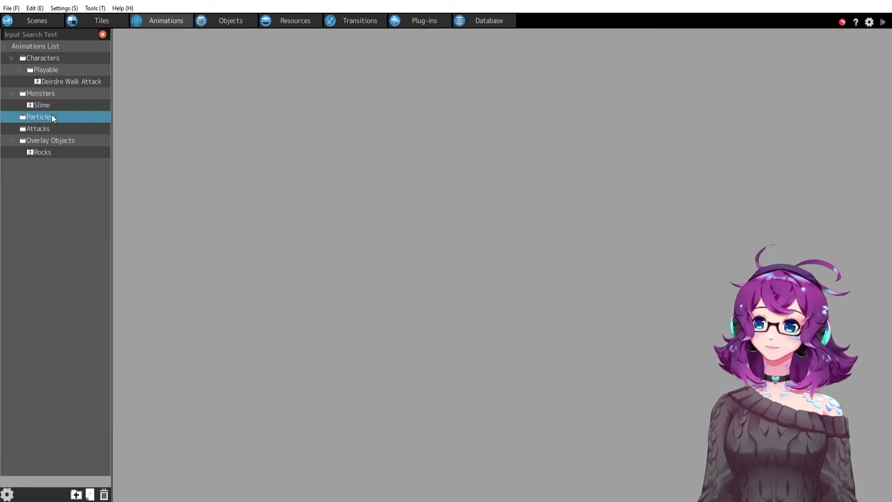
left_click(54, 268)
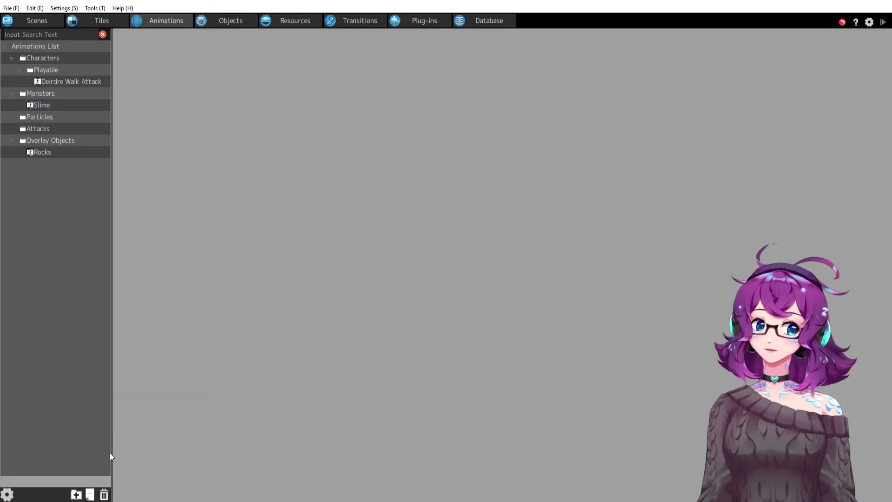
left_click(42, 118)
left_click(89, 494)
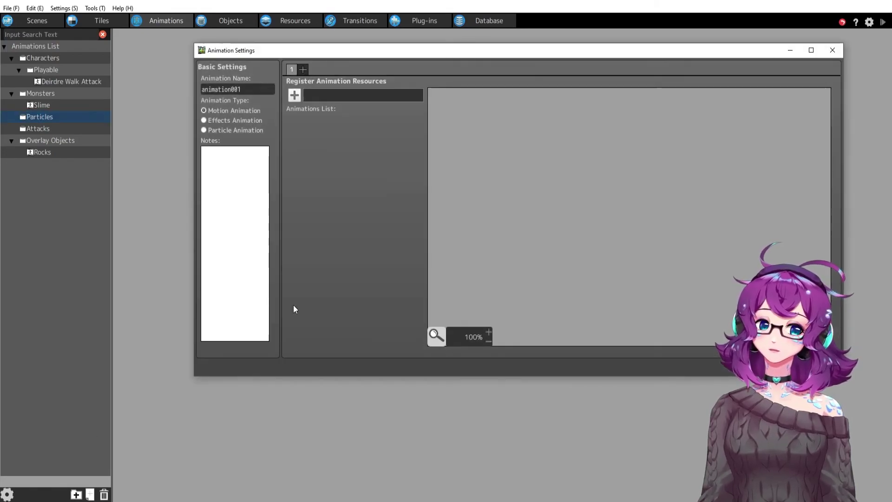
left_click(240, 130)
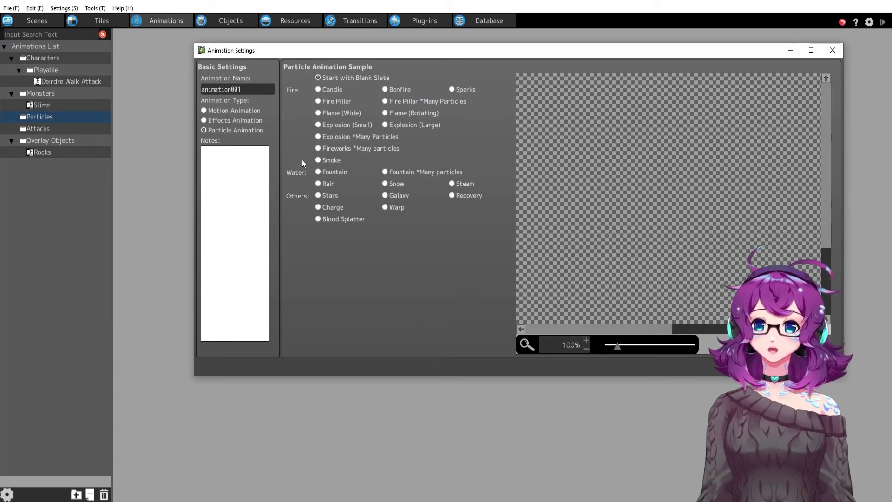
left_click(464, 90)
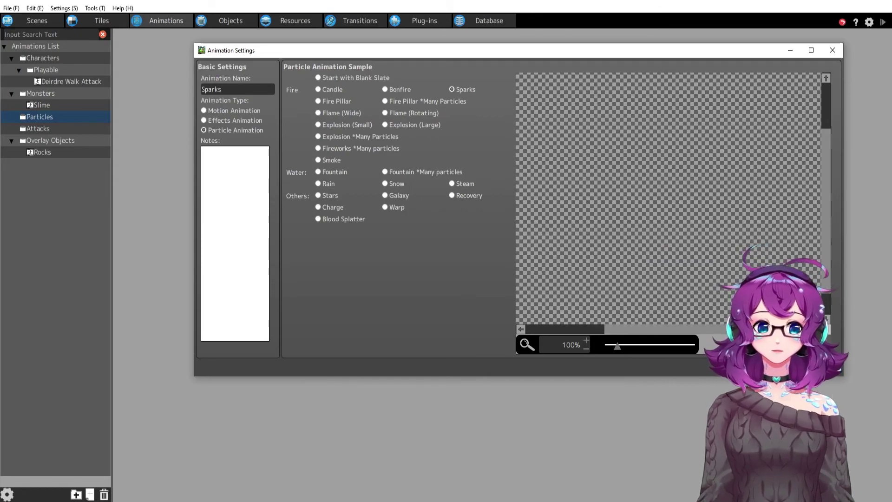
left_click(767, 367)
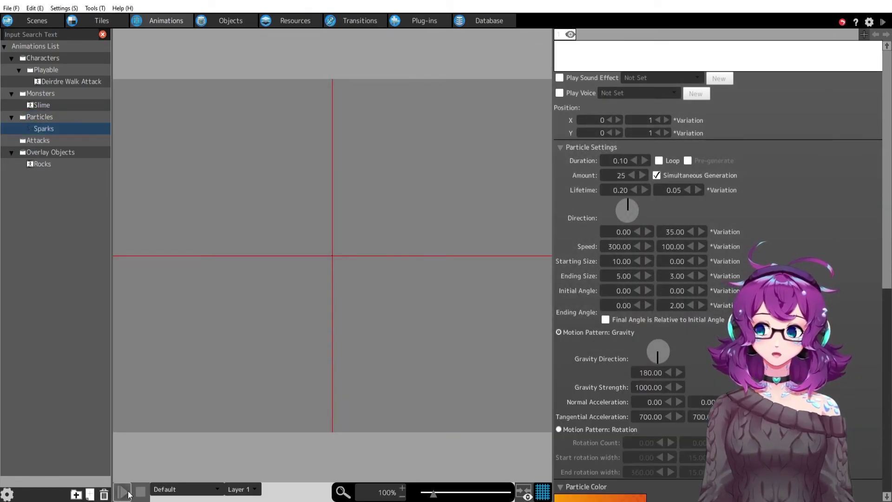
left_click(129, 493)
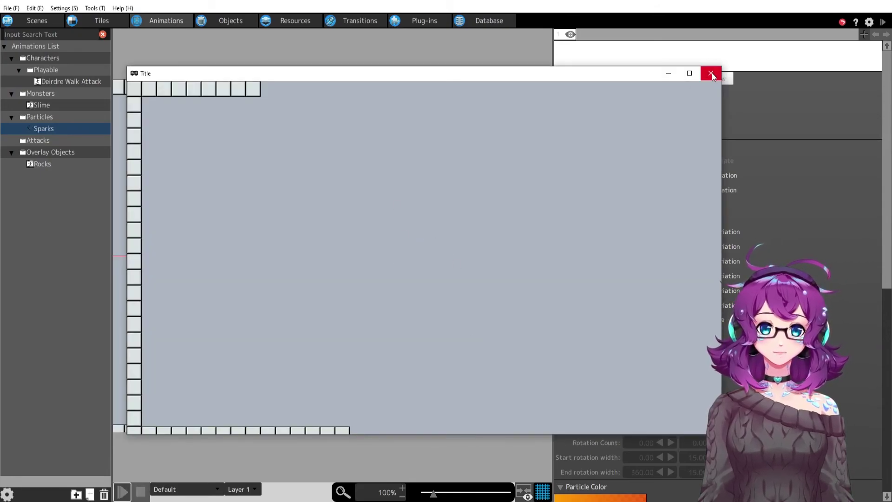
left_click(711, 75)
scroll(600, 346, "down", 5)
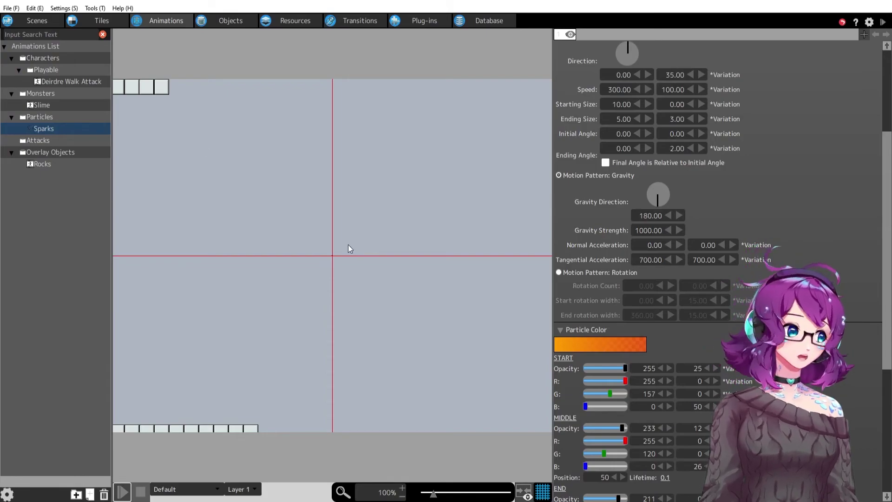
right_click(54, 128)
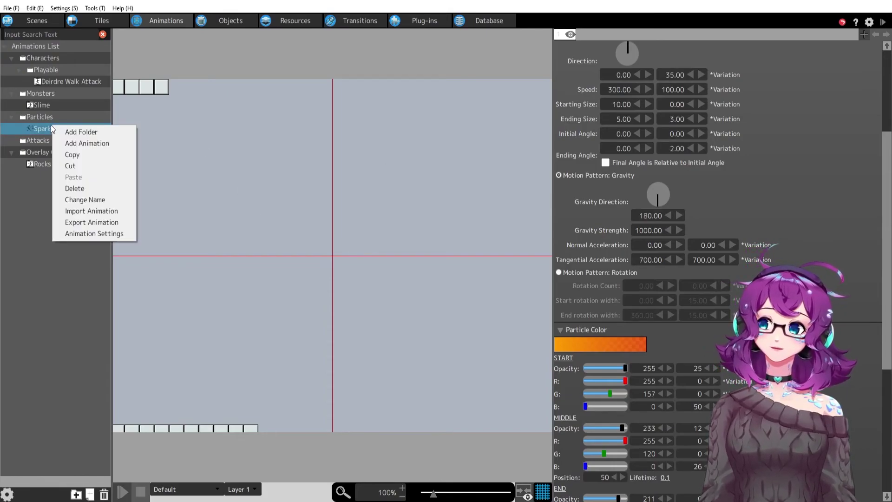
left_click(77, 188)
left_click(461, 277)
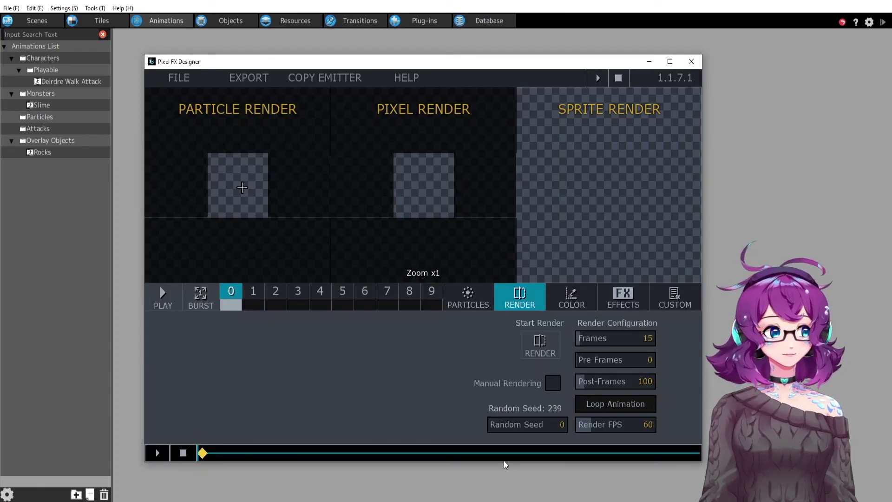
Step: Preview the green particle effect, then render it to sprite frames and clear the render
left_click(478, 308)
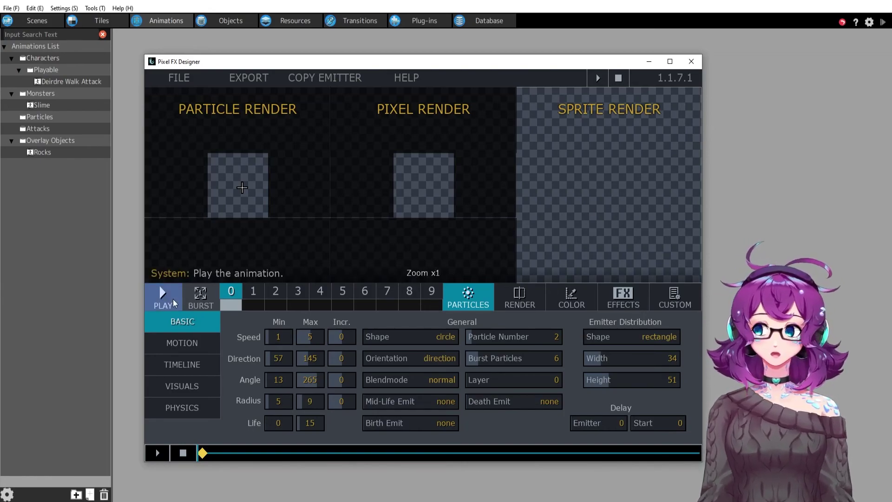
left_click(171, 299)
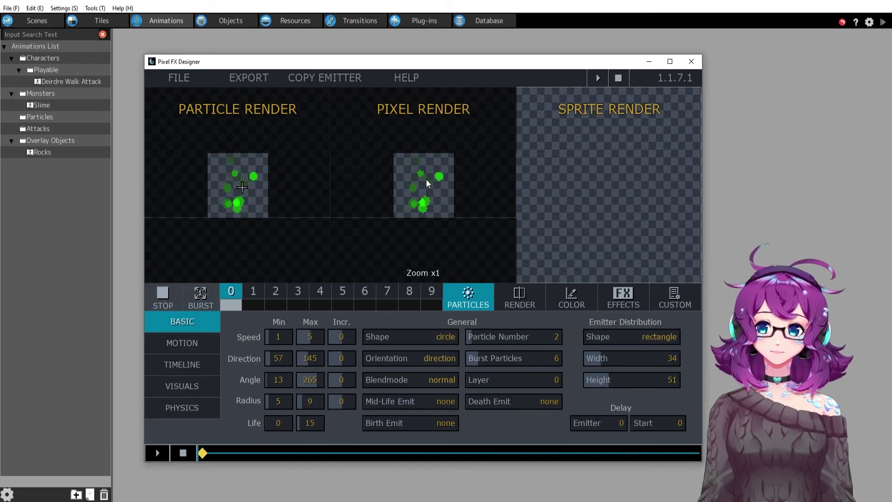
left_click(163, 297)
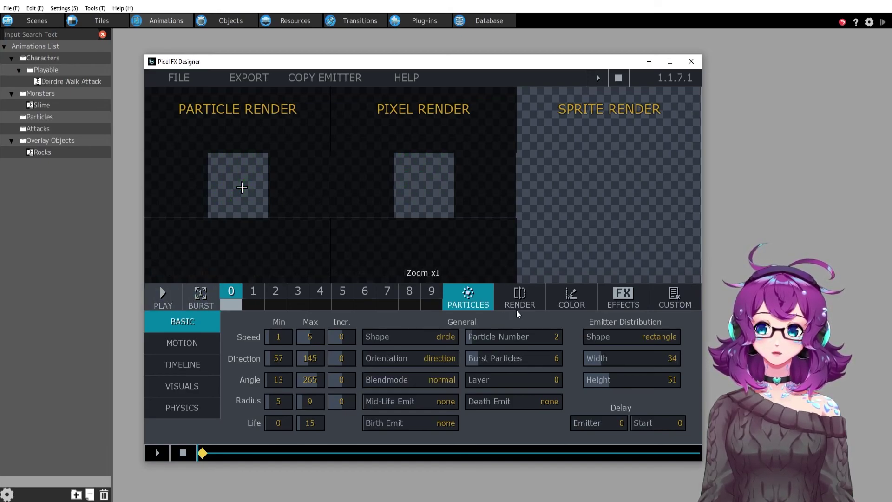
left_click(520, 297)
left_click(540, 344)
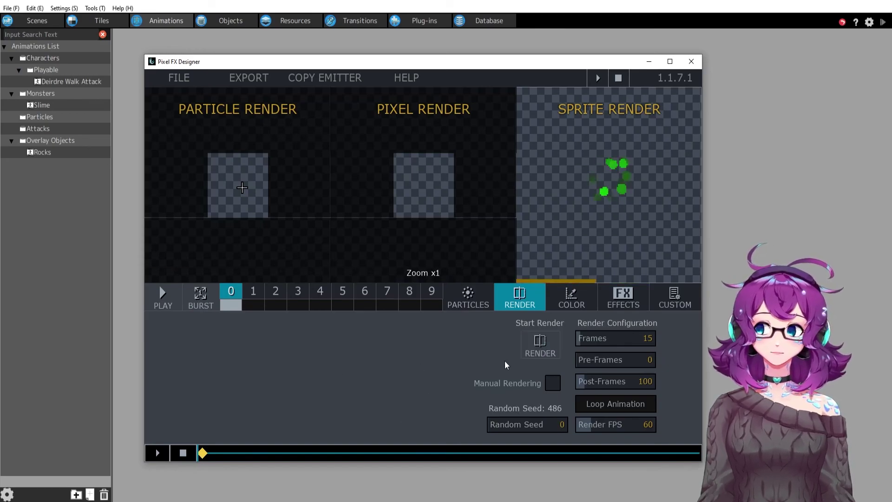
left_click(623, 84)
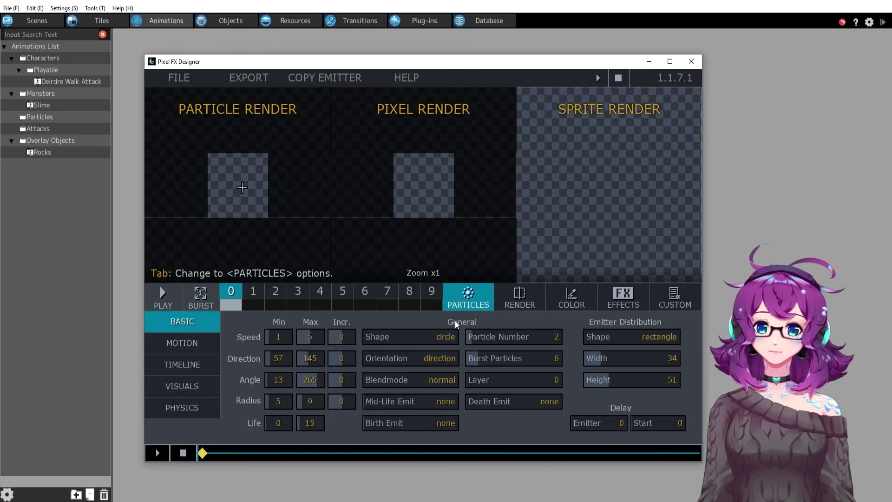
Step: Replay the particle preview and fire a single burst of particles
left_click(466, 305)
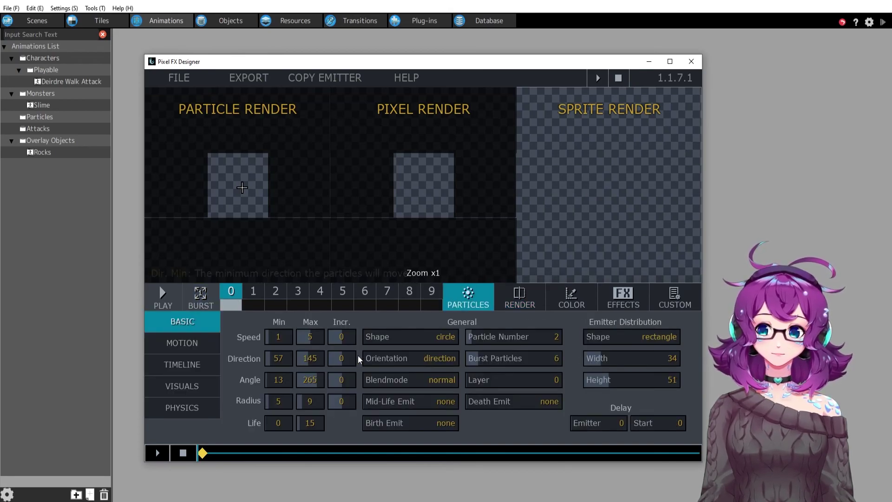
left_click(156, 297)
left_click(153, 300)
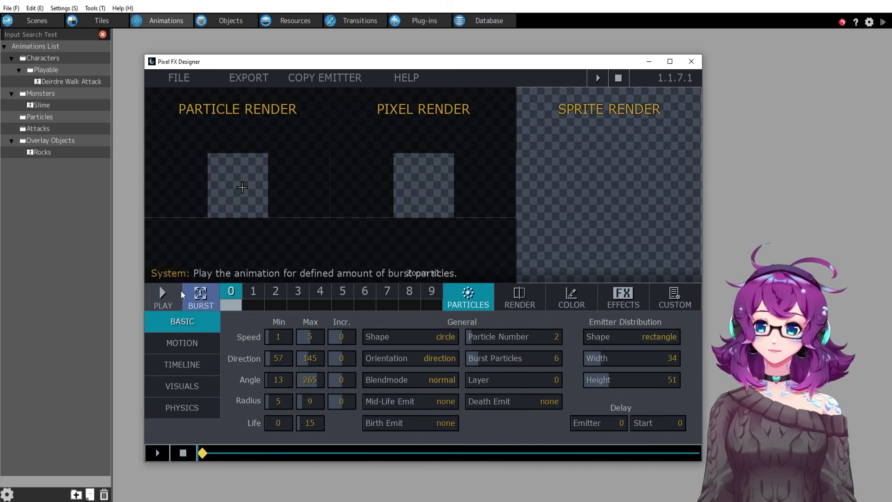
left_click(195, 305)
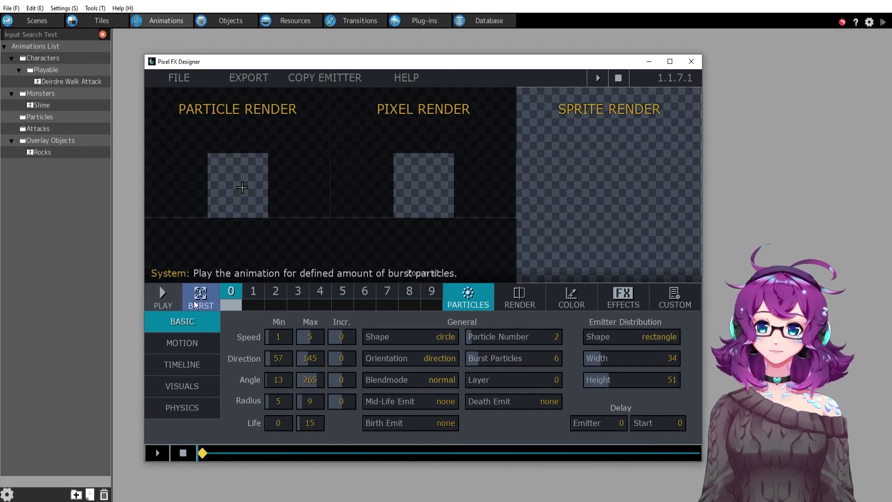
Step: Close Pixel FX Designer, start a test play, and walk the player left, down and up
left_click(883, 21)
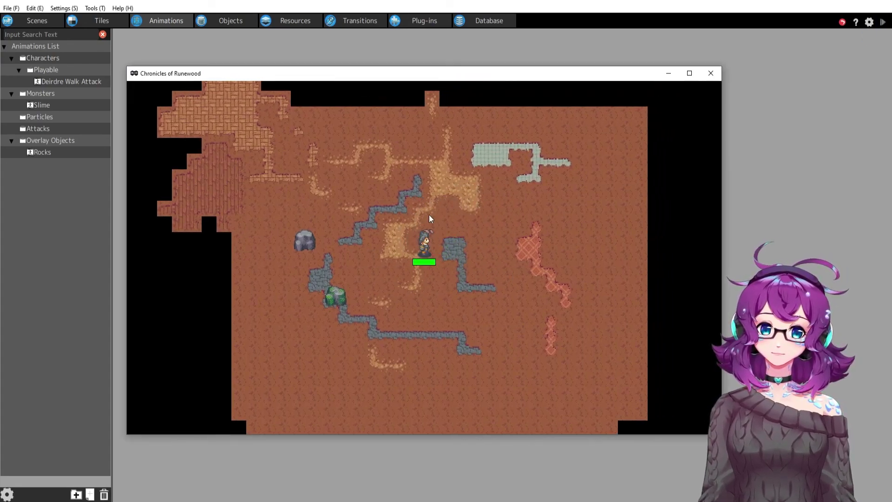
key("Left")
key("Down")
key("Up")
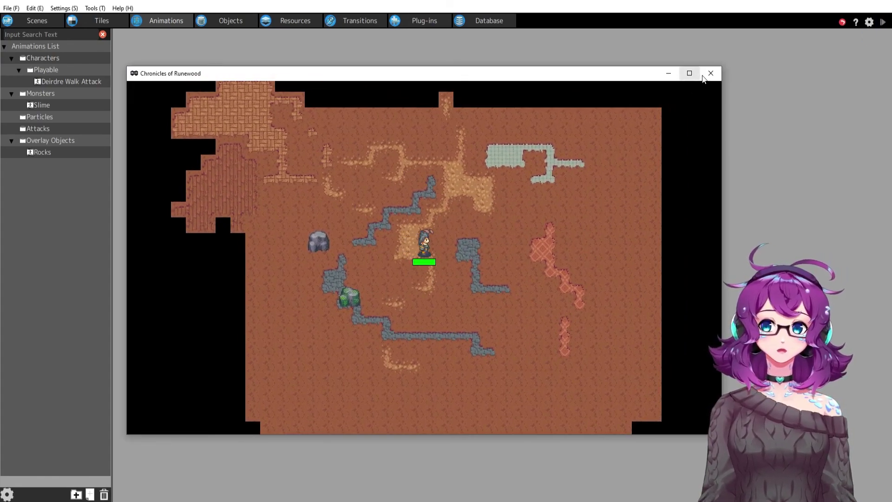
Step: Close the test window and return to the Slime's action program
left_click(703, 78)
left_click(13, 20)
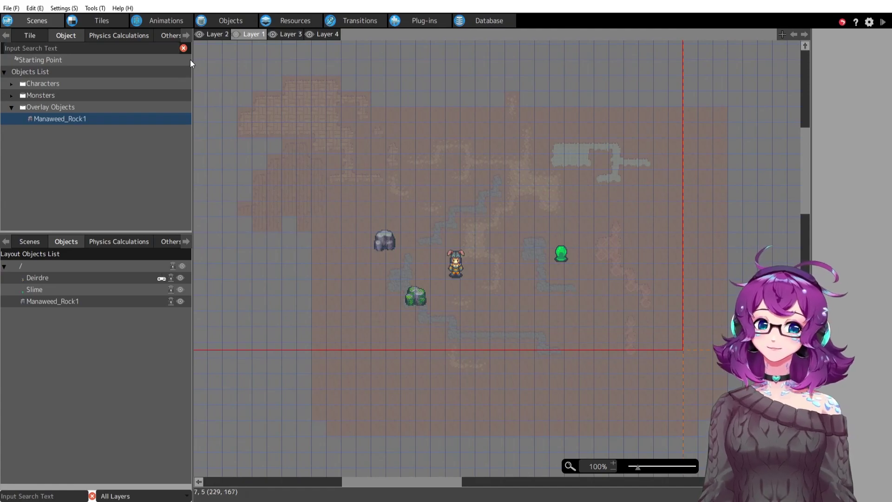
left_click(225, 21)
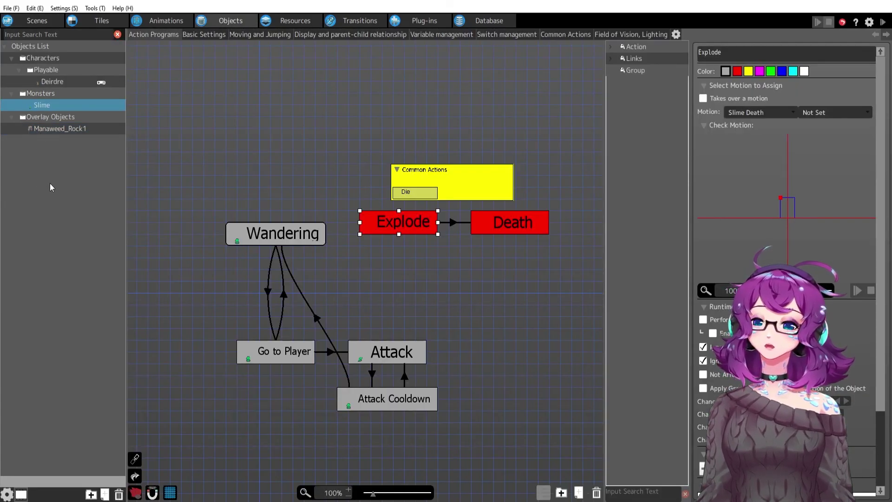